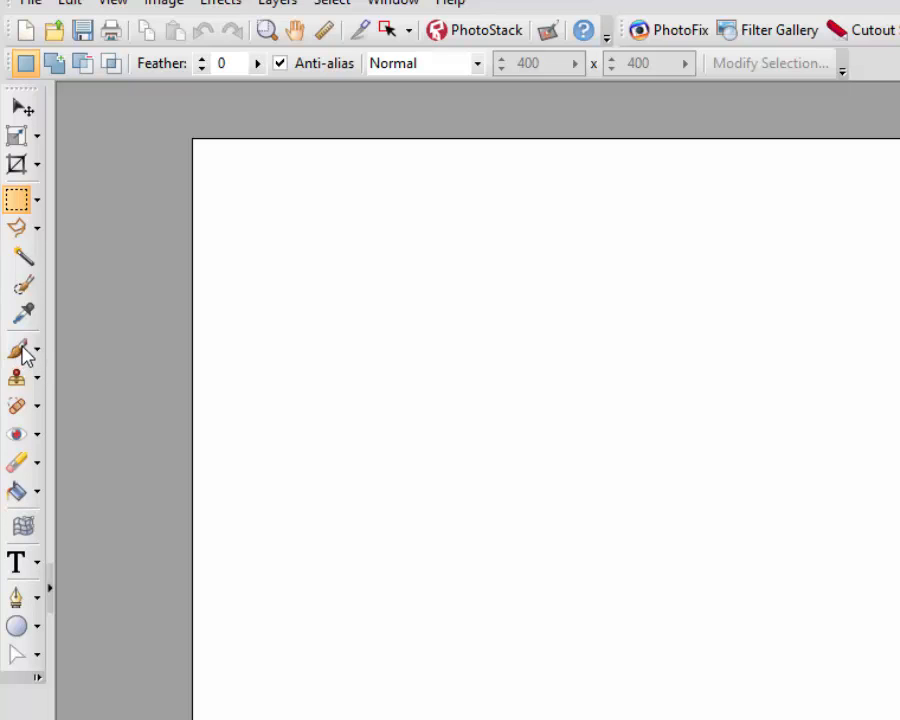
# Step: Activate the Paintbrush tool for painting on the blank canvas
pyautogui.click(22, 352)
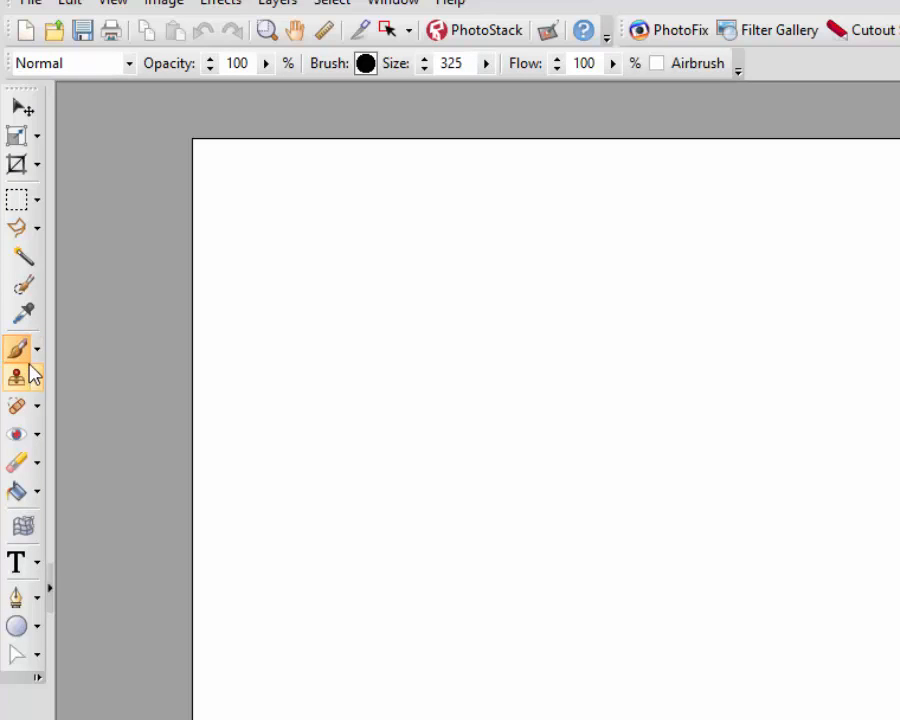
pyautogui.click(17, 204)
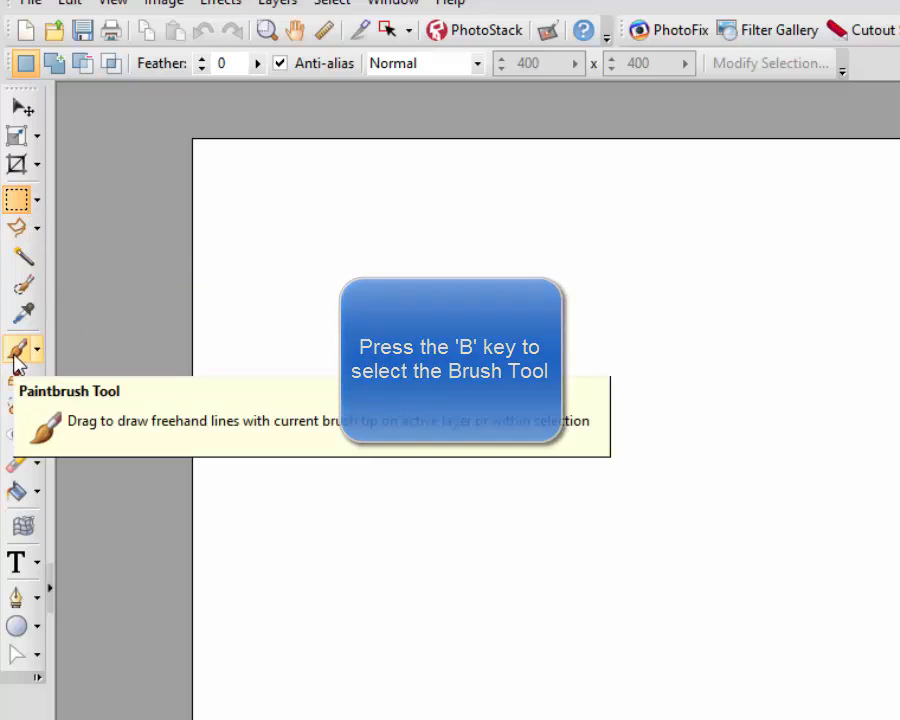
pyautogui.press('b')
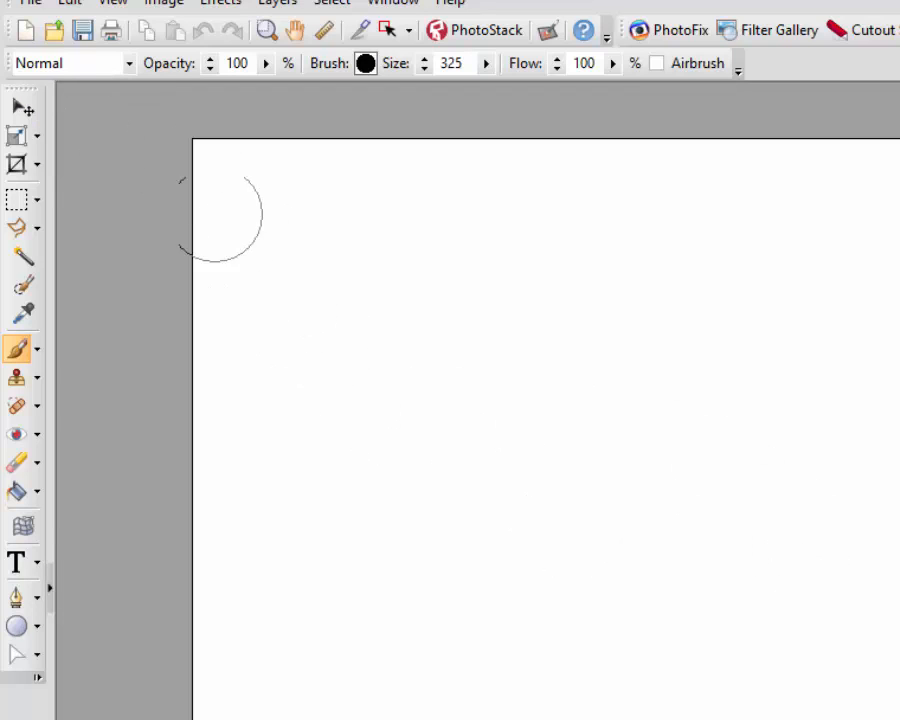
# Step: Examine the blend modes available for the paintbrush and keep the mode on Normal
pyautogui.click(129, 64)
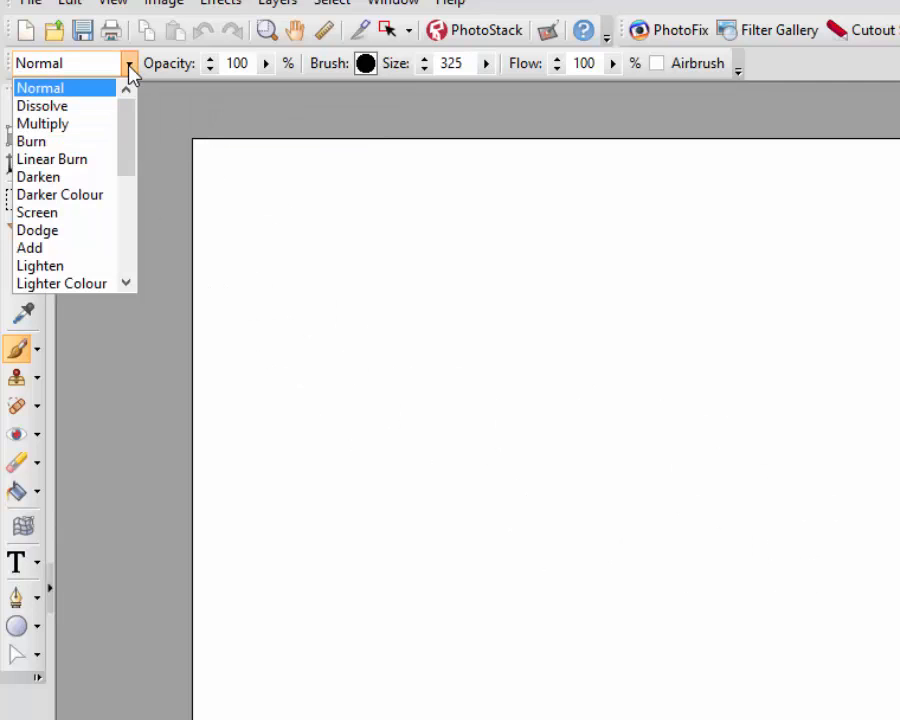
pyautogui.moveTo(125, 125)
pyautogui.mouseDown()
pyautogui.moveTo(129, 240)
pyautogui.moveTo(121, 133)
pyautogui.mouseUp()
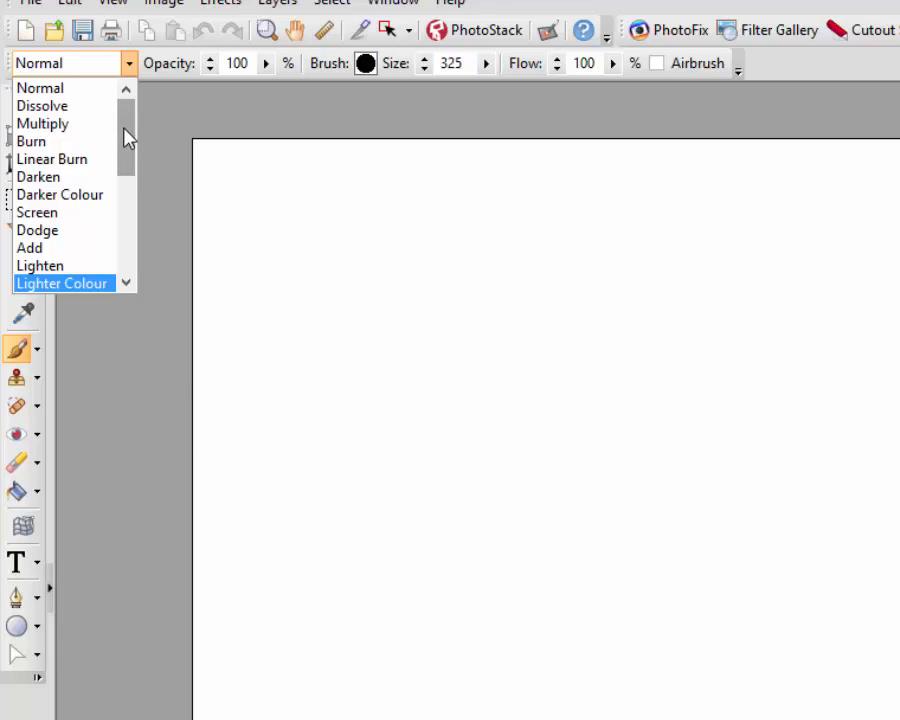
pyautogui.click(78, 72)
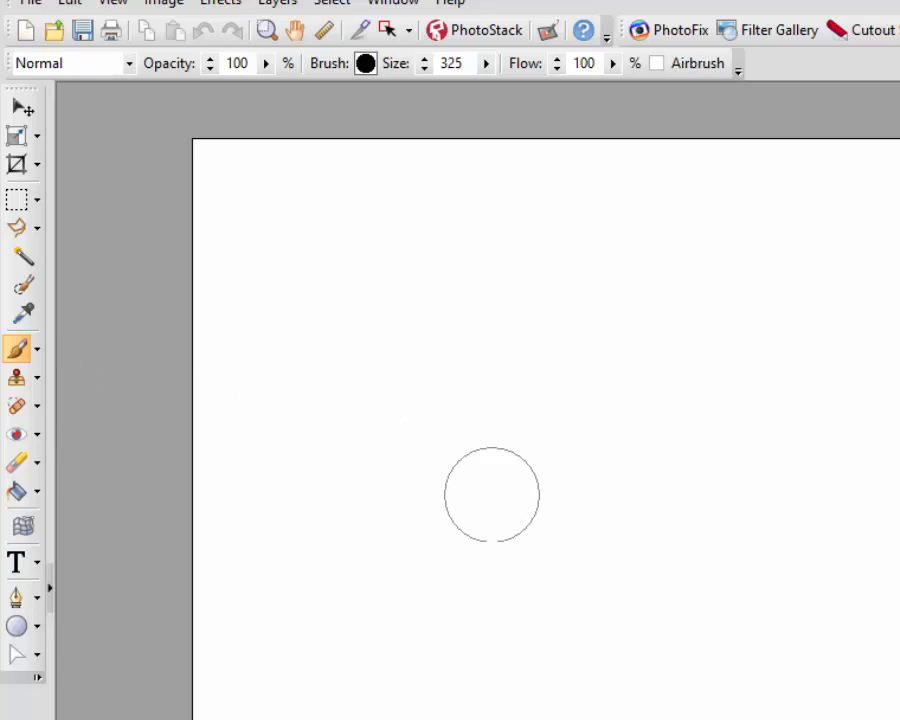
# Step: Return to the Paintbrush tool and paint a horizontal black stroke near the canvas top at size 325 and 100% opacity
pyautogui.click(22, 291)
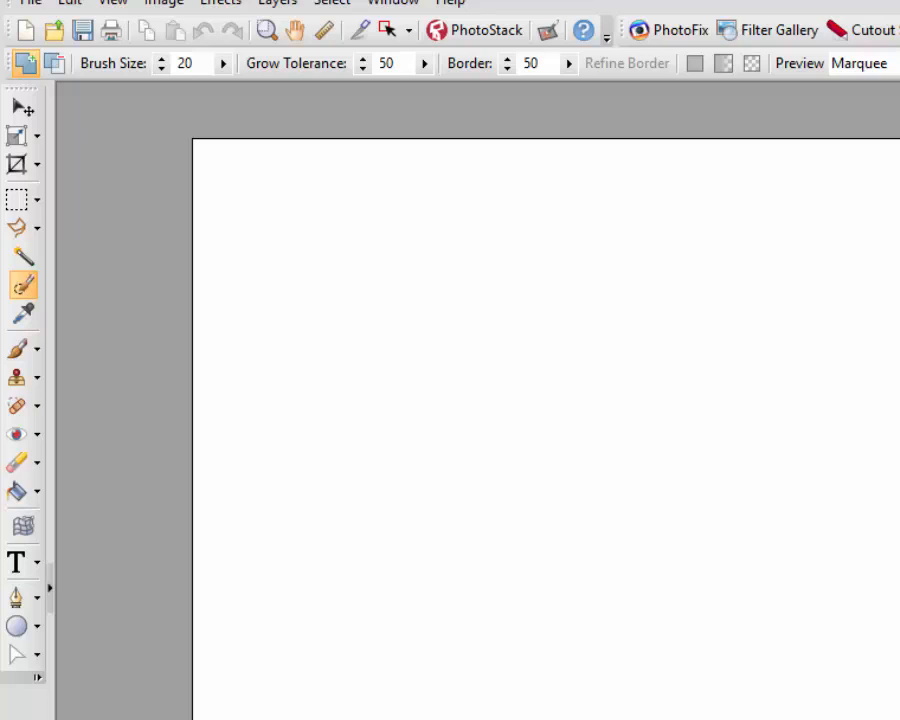
pyautogui.click(18, 349)
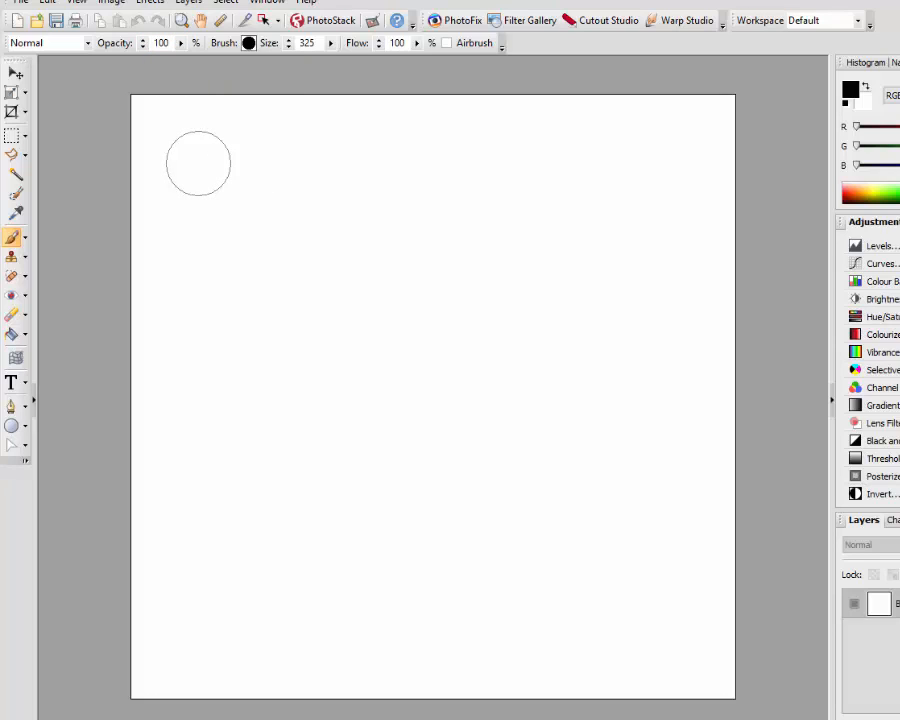
pyautogui.moveTo(198, 163); pyautogui.dragTo(438, 165)
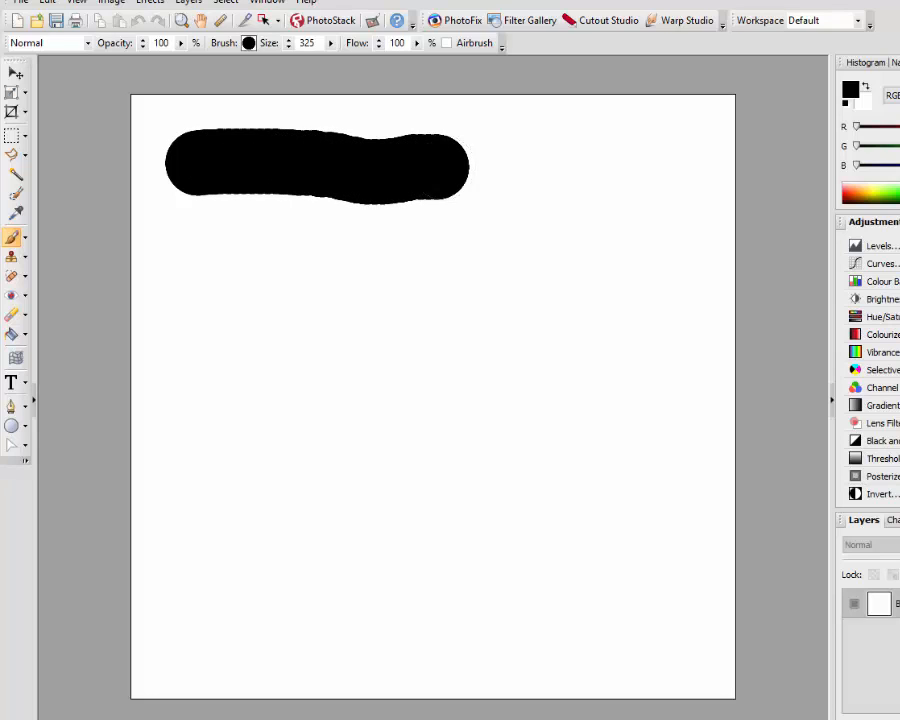
# Step: Paint a second horizontal stroke just below the black one with the brush opacity set to 48%
pyautogui.click(181, 45)
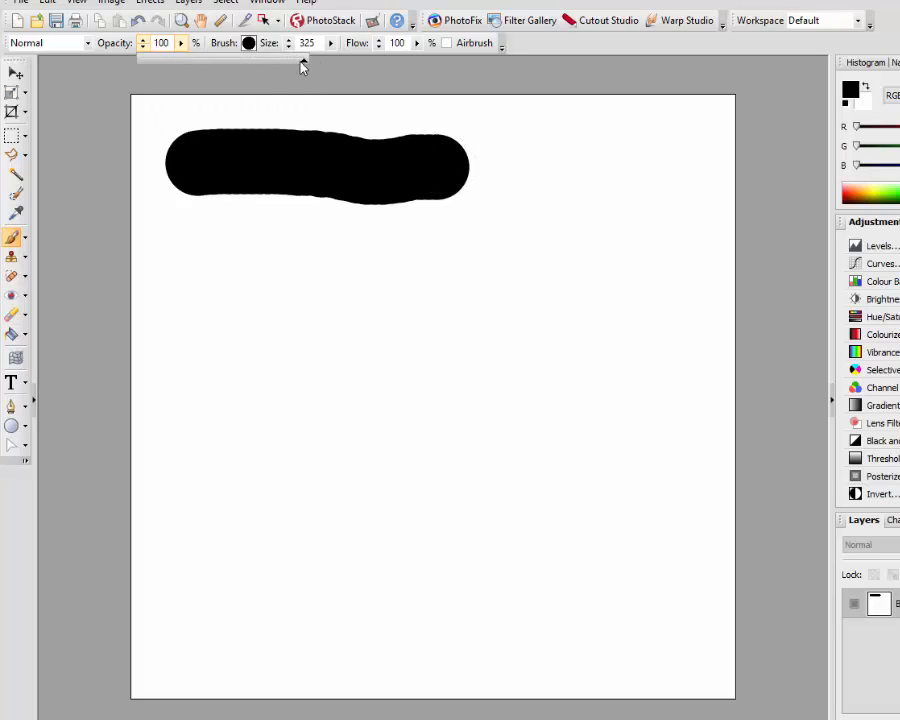
pyautogui.moveTo(304, 62); pyautogui.dragTo(222, 72)
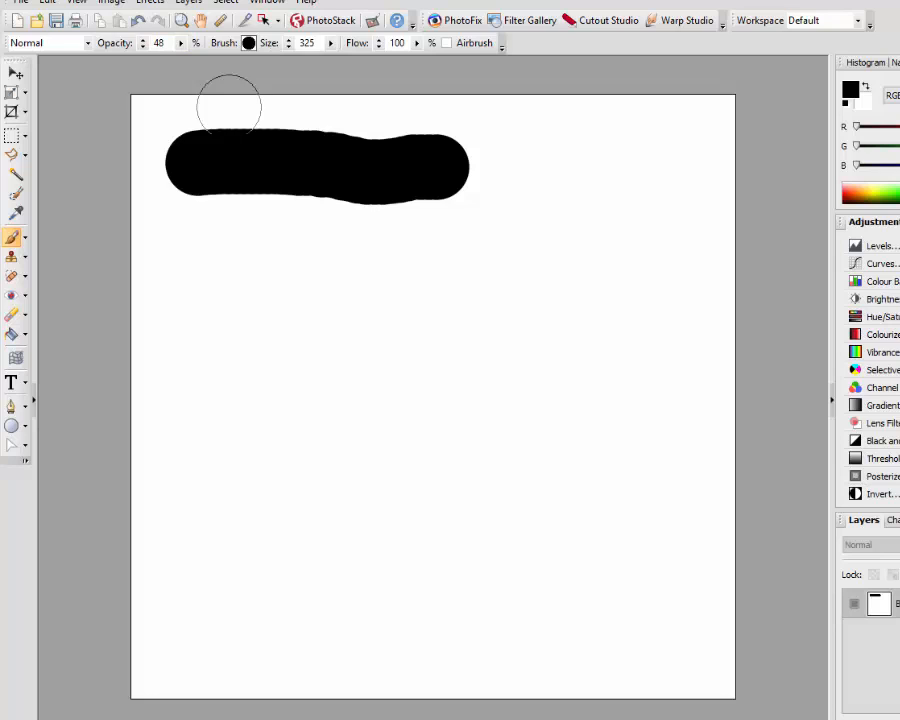
pyautogui.click(197, 248)
pyautogui.moveTo(197, 248); pyautogui.dragTo(442, 255)
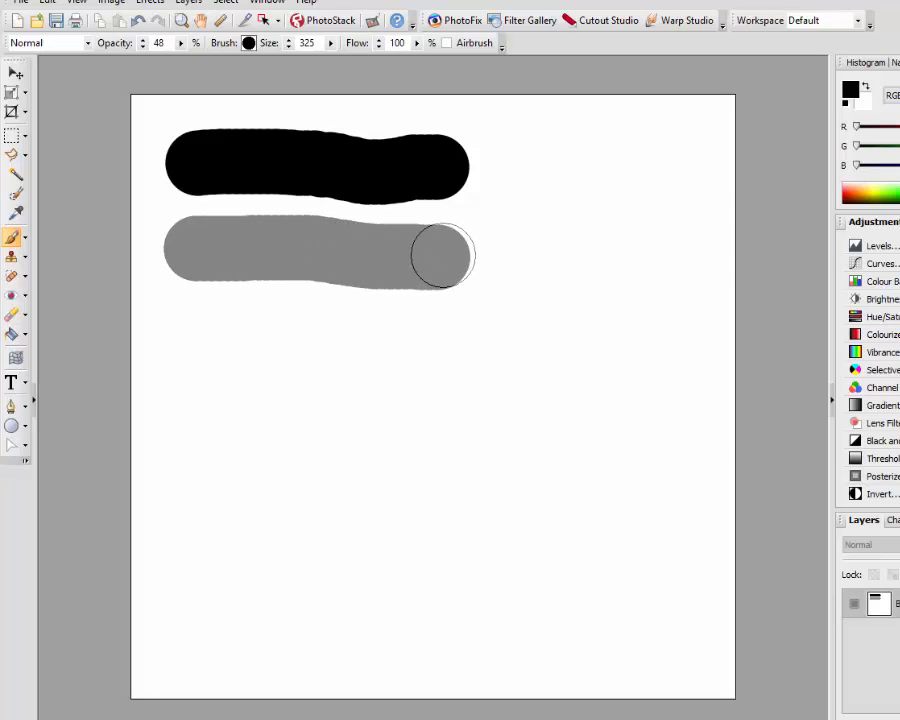
# Step: Paint a third horizontal stroke below the mid-grey one with the brush opacity set to 14%
pyautogui.click(181, 43)
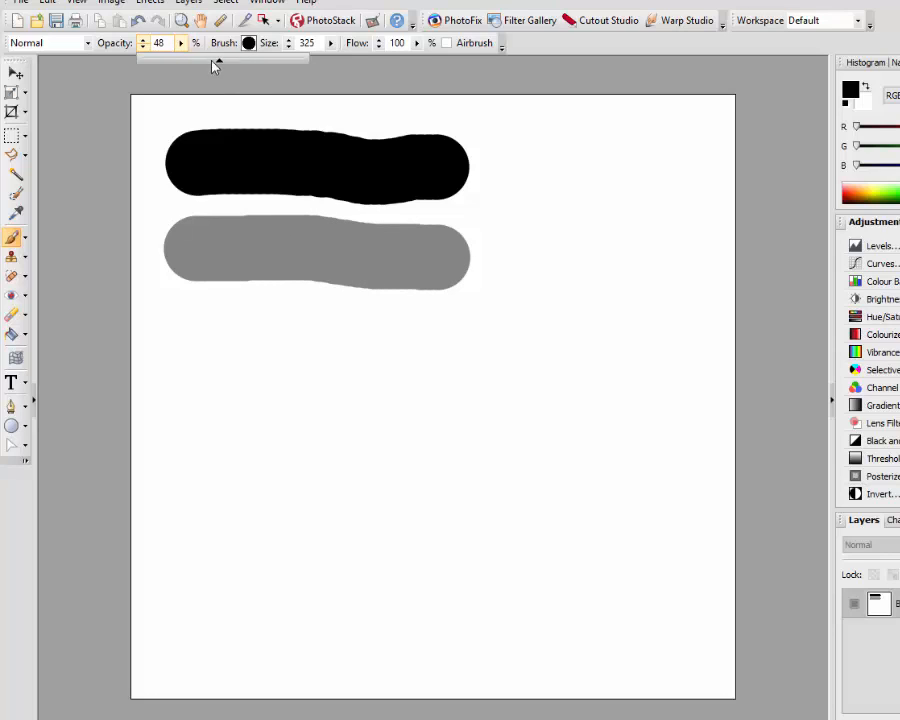
pyautogui.moveTo(164, 63); pyautogui.dragTo(164, 63)
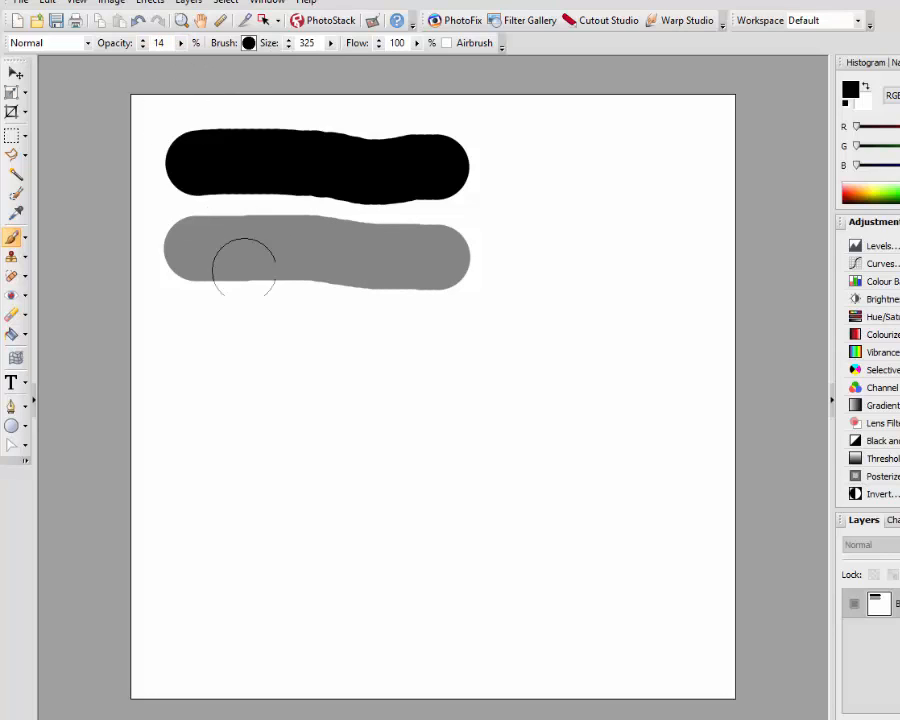
pyautogui.moveTo(188, 345); pyautogui.dragTo(441, 360)
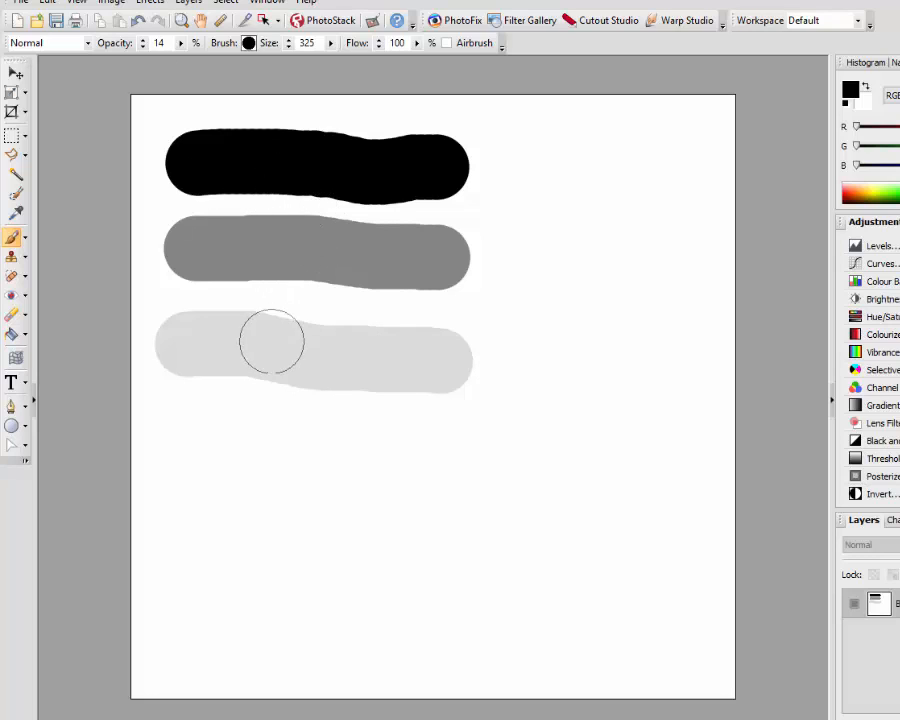
# Step: Paint a soft-edged black stroke below the light grey one, using 100% opacity and a brush hardness of 10
pyautogui.click(183, 52)
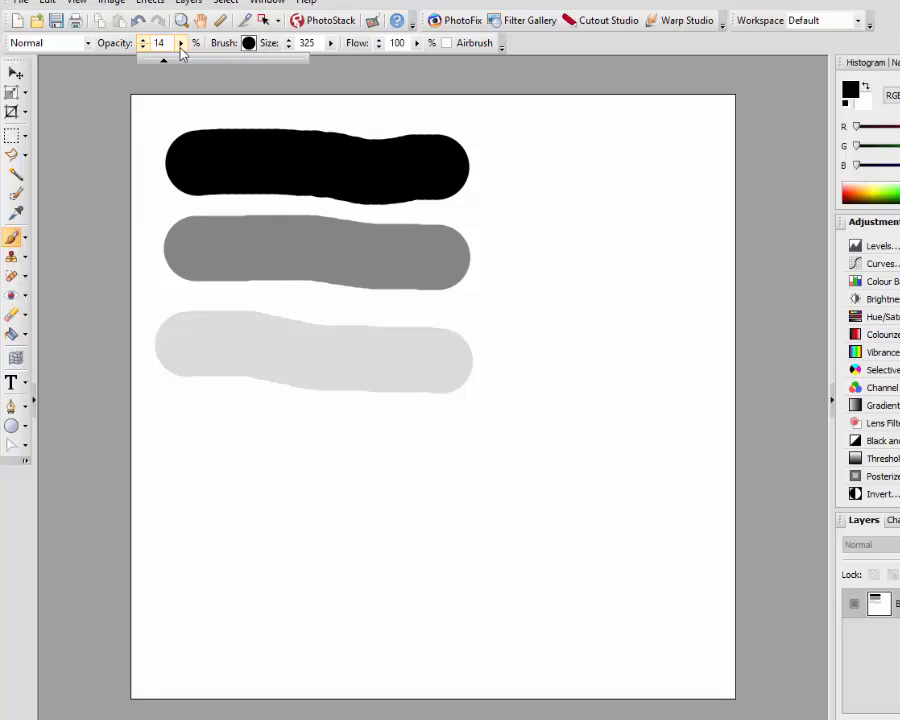
pyautogui.moveTo(165, 66); pyautogui.dragTo(304, 66)
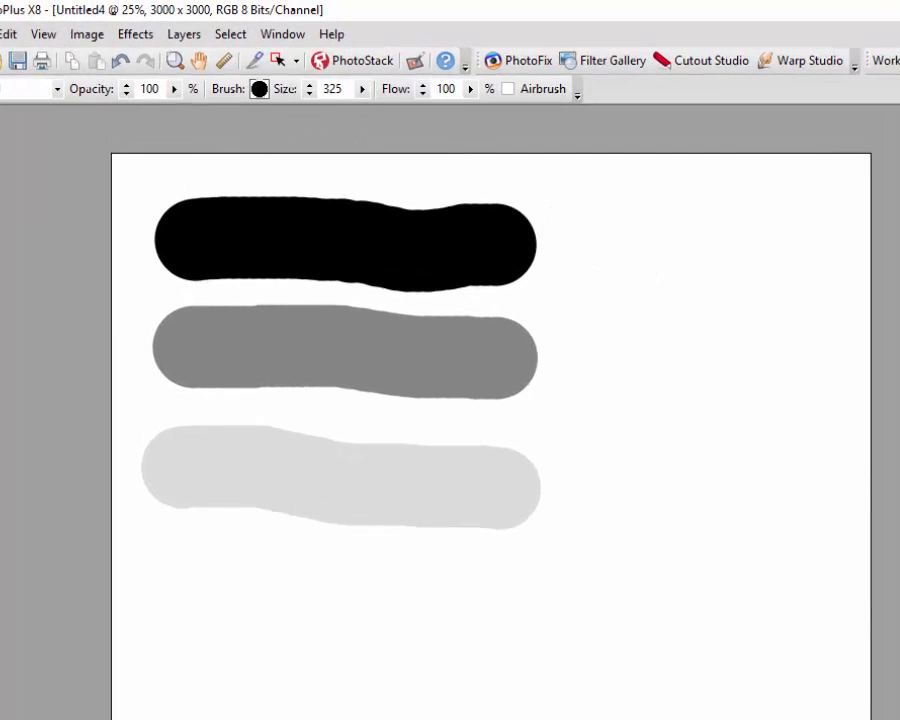
pyautogui.click(259, 90)
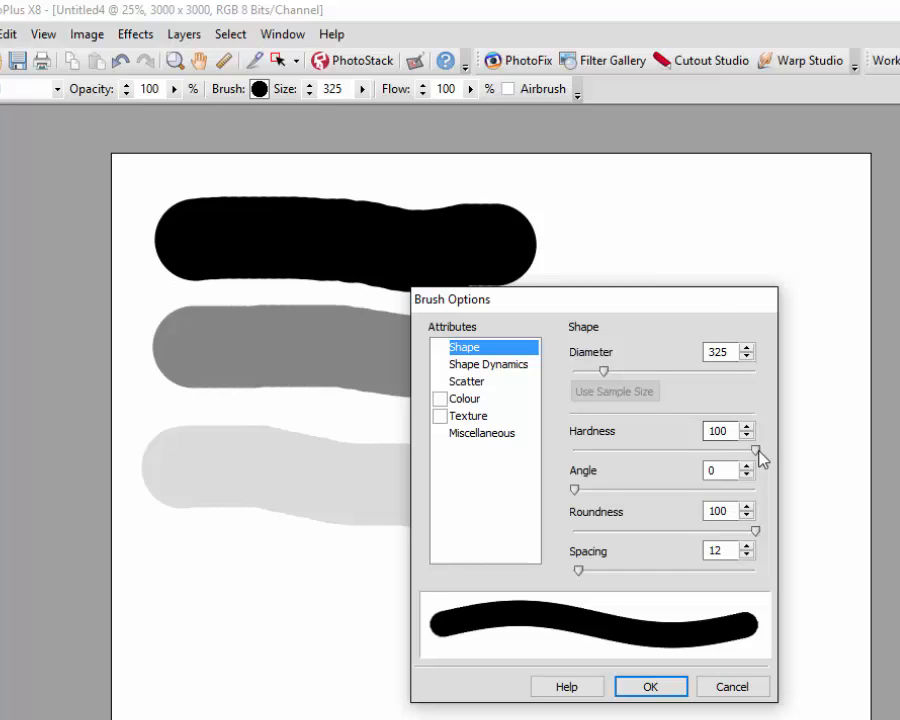
pyautogui.moveTo(757, 453)
pyautogui.mouseDown()
pyautogui.moveTo(611, 456)
pyautogui.moveTo(603, 464)
pyautogui.mouseUp()
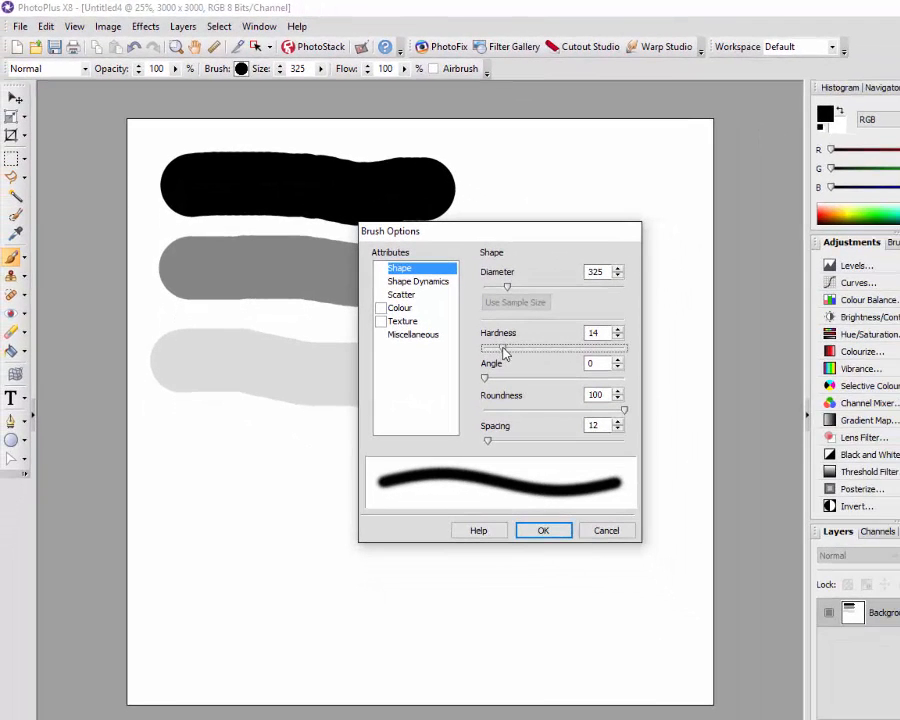
pyautogui.moveTo(505, 352); pyautogui.dragTo(500, 352)
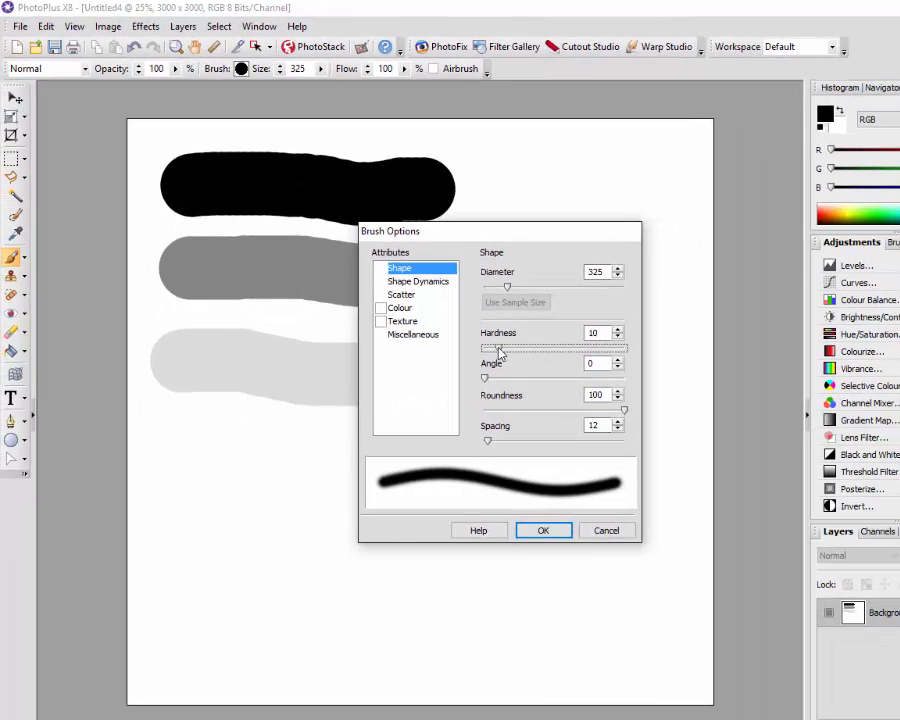
pyautogui.click(557, 535)
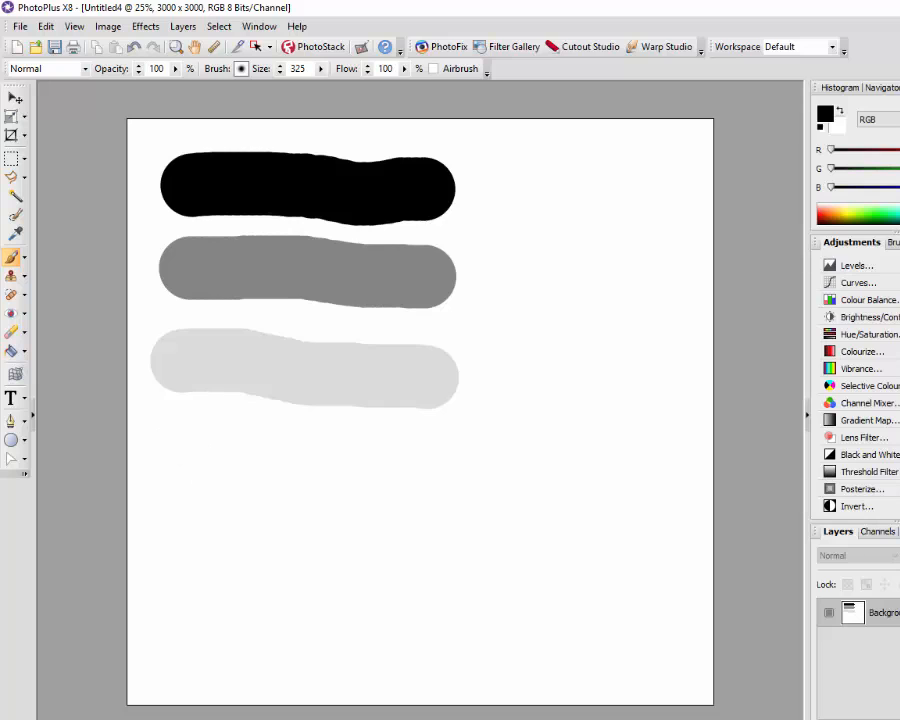
pyautogui.moveTo(170, 446); pyautogui.dragTo(466, 450)
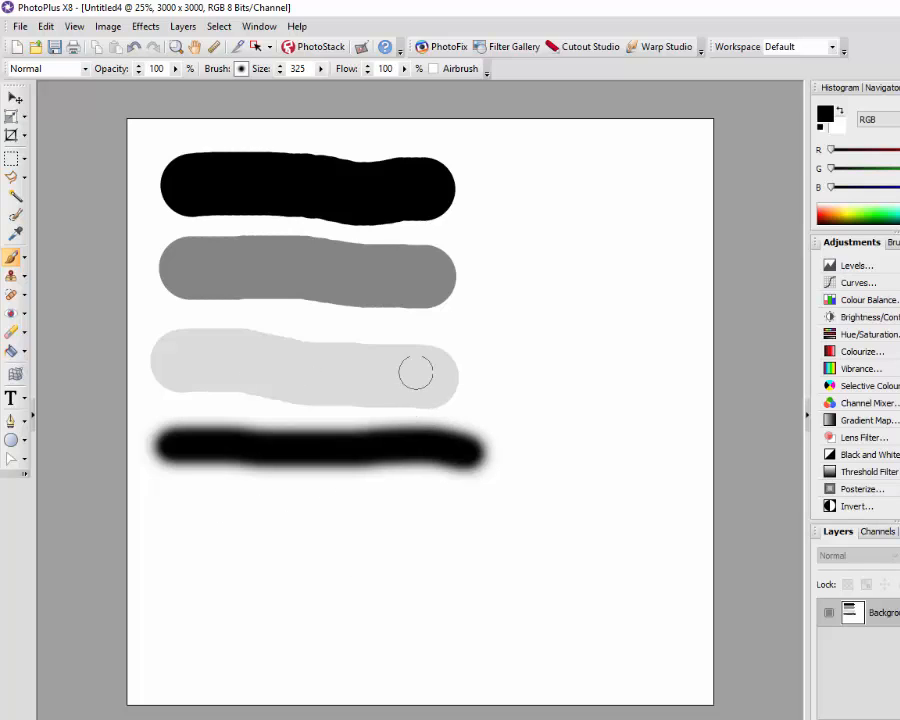
# Step: Set the brush hardness back to 100 in the brush options
pyautogui.click(241, 68)
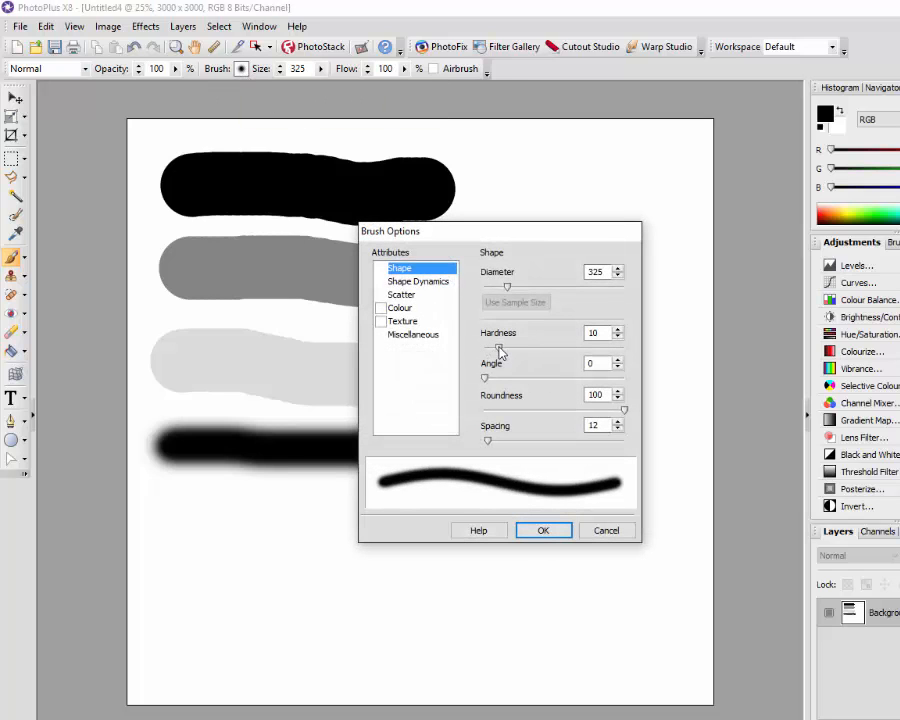
pyautogui.moveTo(499, 351); pyautogui.dragTo(631, 354)
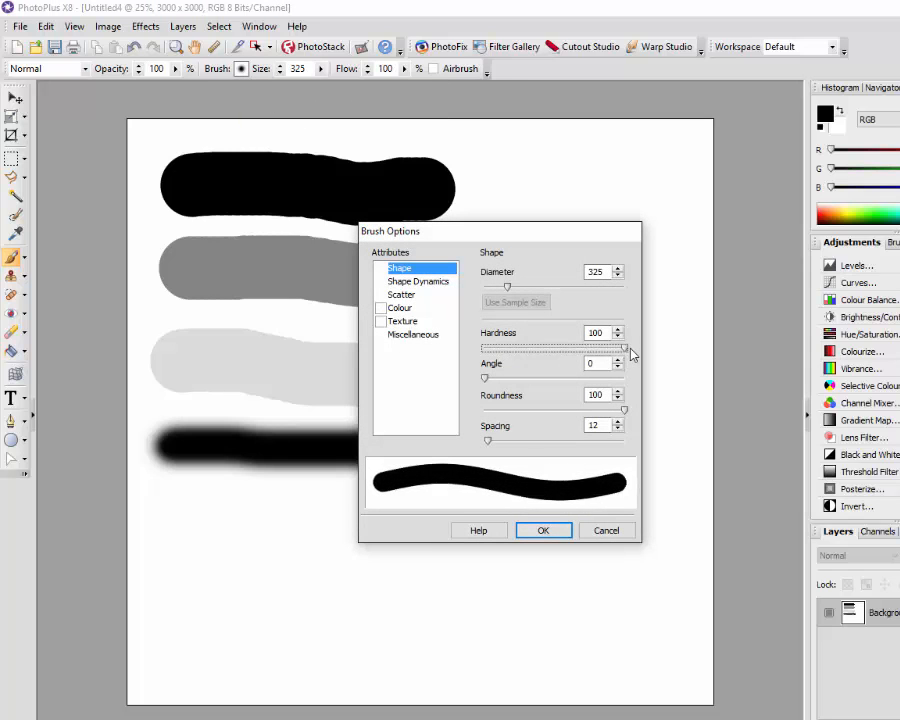
pyautogui.click(550, 531)
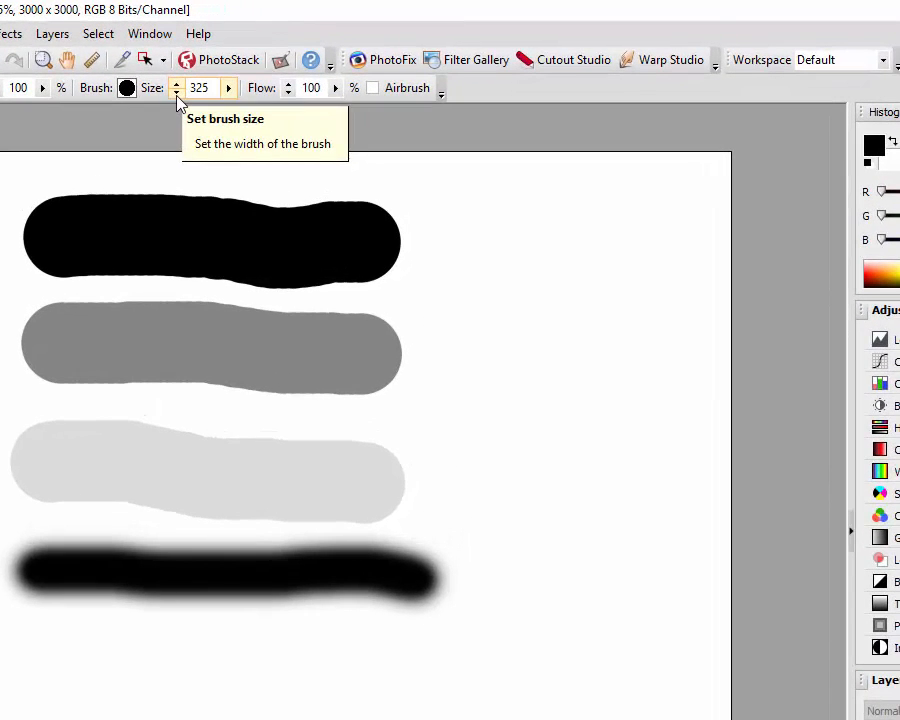
# Step: Set the brush size to 47 and paint a black cross over the left half of the light grey stroke
pyautogui.click(252, 78)
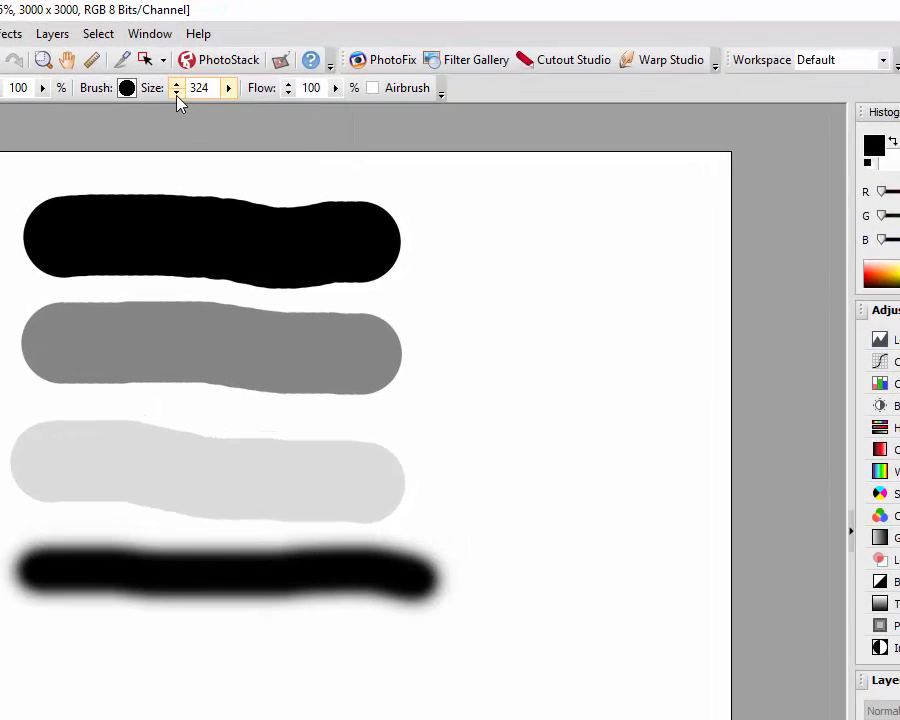
pyautogui.click(252, 78)
pyautogui.click(252, 78)
pyautogui.click(176, 84)
pyautogui.click(176, 84)
pyautogui.click(231, 92)
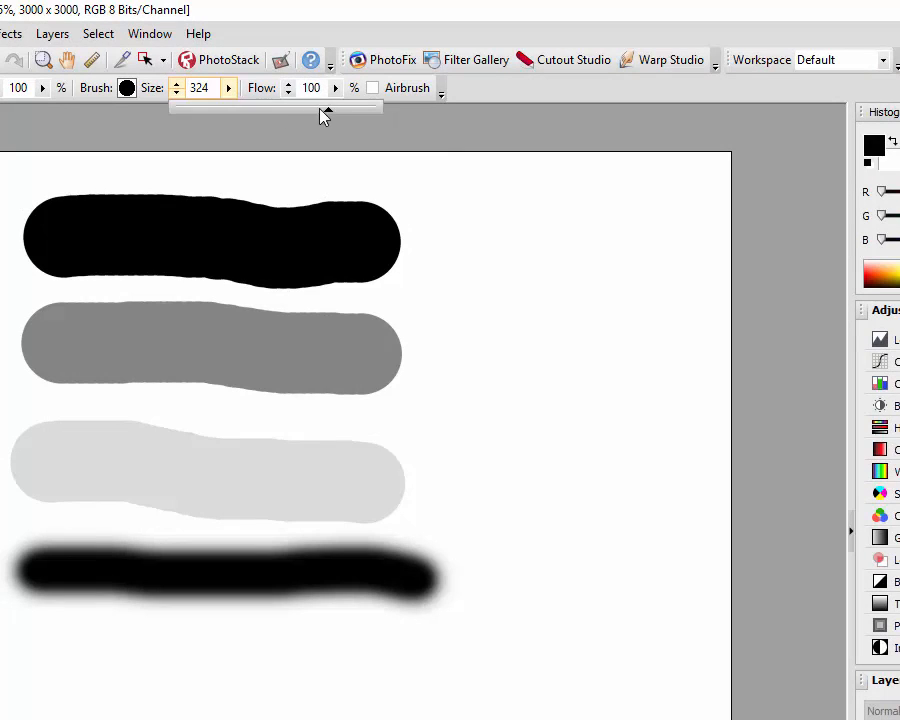
pyautogui.moveTo(331, 118); pyautogui.dragTo(222, 112)
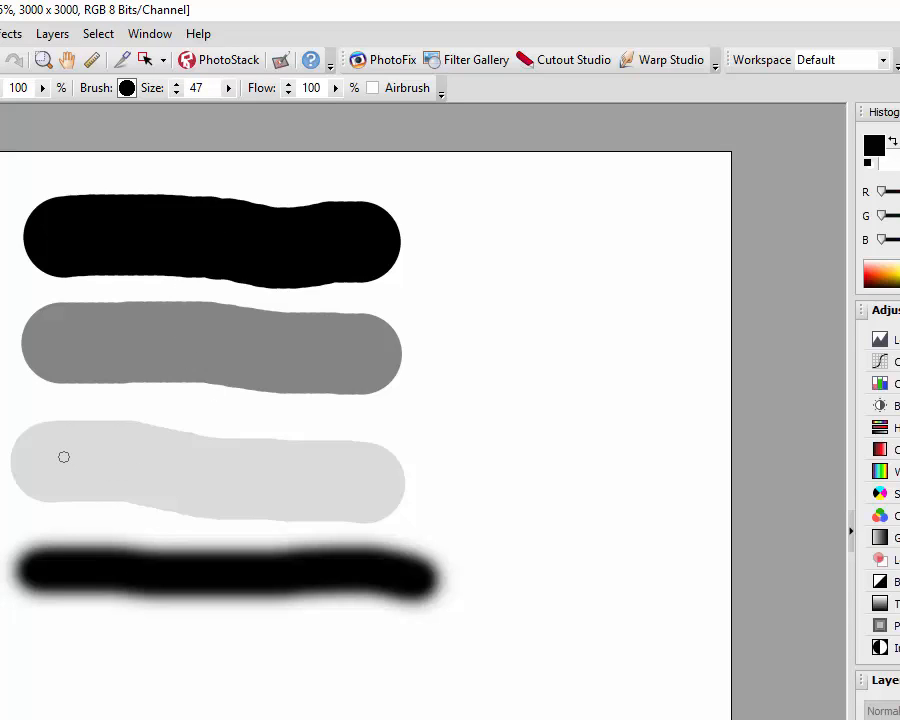
pyautogui.moveTo(62, 456); pyautogui.dragTo(238, 462)
pyautogui.moveTo(126, 410); pyautogui.dragTo(150, 502)
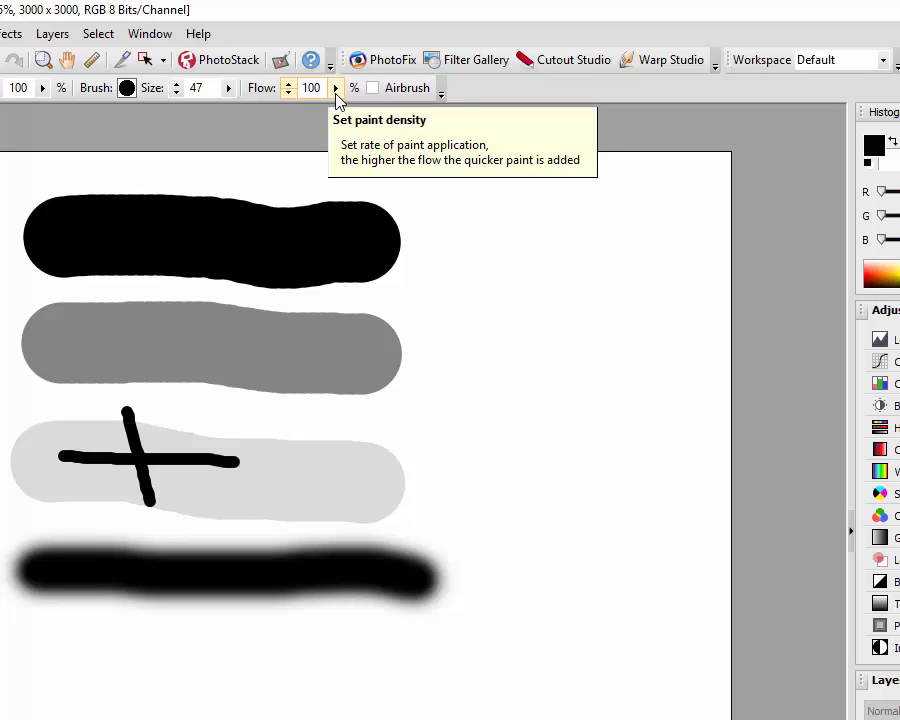
# Step: Set the brush size to 8 and scribble a thin black line over the right part of the light grey stroke
pyautogui.click(227, 90)
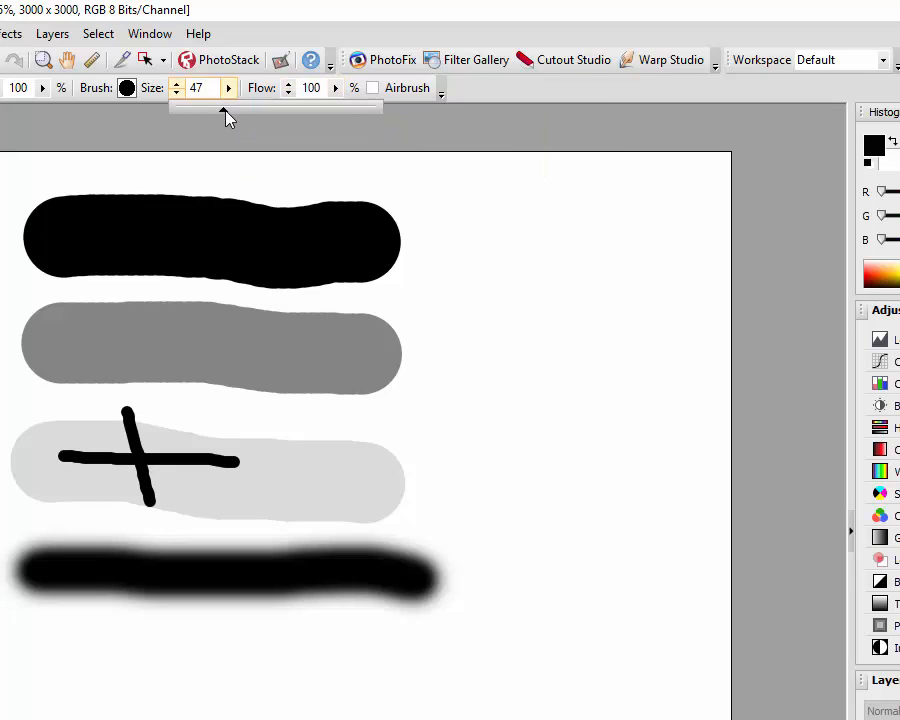
pyautogui.moveTo(227, 118); pyautogui.dragTo(183, 112)
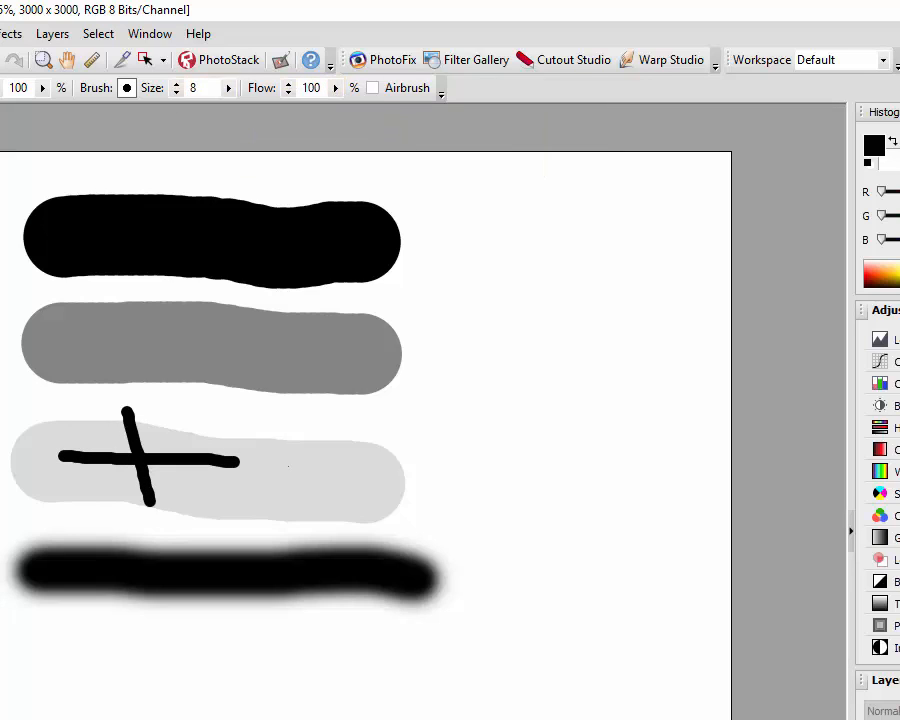
pyautogui.moveTo(285, 481)
pyautogui.mouseDown()
pyautogui.moveTo(347, 479)
pyautogui.moveTo(302, 491)
pyautogui.moveTo(297, 471)
pyautogui.moveTo(289, 536)
pyautogui.moveTo(255, 535)
pyautogui.mouseUp()
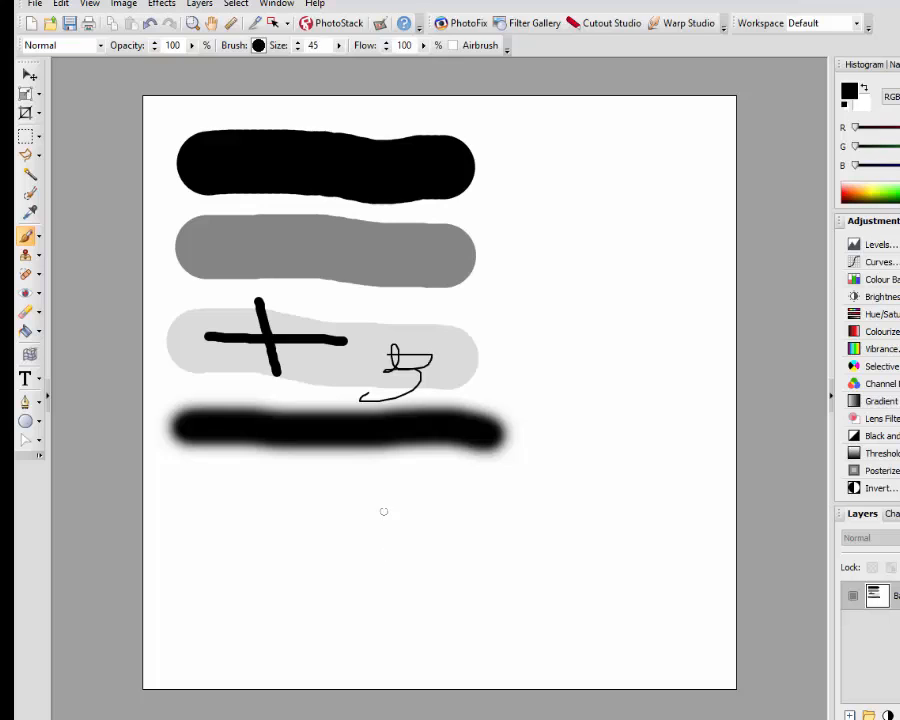
# Step: Step the brush size up and down repeatedly, passing 850 and 1900, and finish at a size of 250
pyautogui.press(']')
pyautogui.press(']')
pyautogui.press(']')
pyautogui.press(']')
pyautogui.press(']')
pyautogui.press(']')
pyautogui.press(']')
pyautogui.press(']')
pyautogui.press(']')
pyautogui.press(']')
pyautogui.press(']')
pyautogui.press(']')
pyautogui.press(']')
pyautogui.press(']')
pyautogui.press(']')
pyautogui.press(']')
pyautogui.press(']')
pyautogui.press(']')
pyautogui.press(']')
pyautogui.press(']')
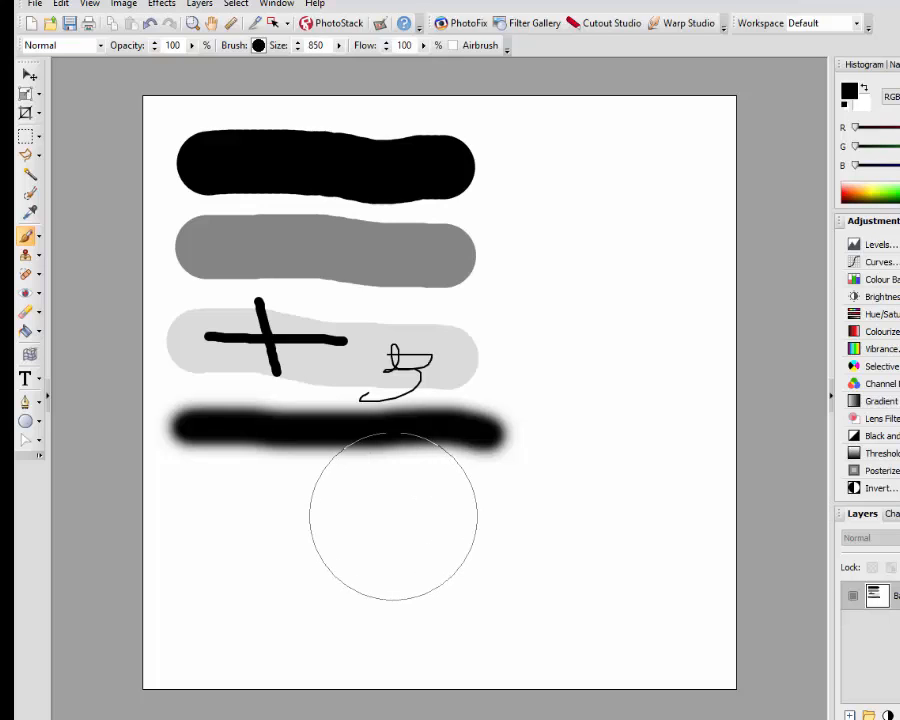
pyautogui.press(']')
pyautogui.press(']')
pyautogui.press(']')
pyautogui.press(']')
pyautogui.press(']')
pyautogui.press(']')
pyautogui.press(']')
pyautogui.press('[')
pyautogui.press('[')
pyautogui.press('[')
pyautogui.press('[')
pyautogui.press('[')
pyautogui.press('[')
pyautogui.press('[')
pyautogui.press('[')
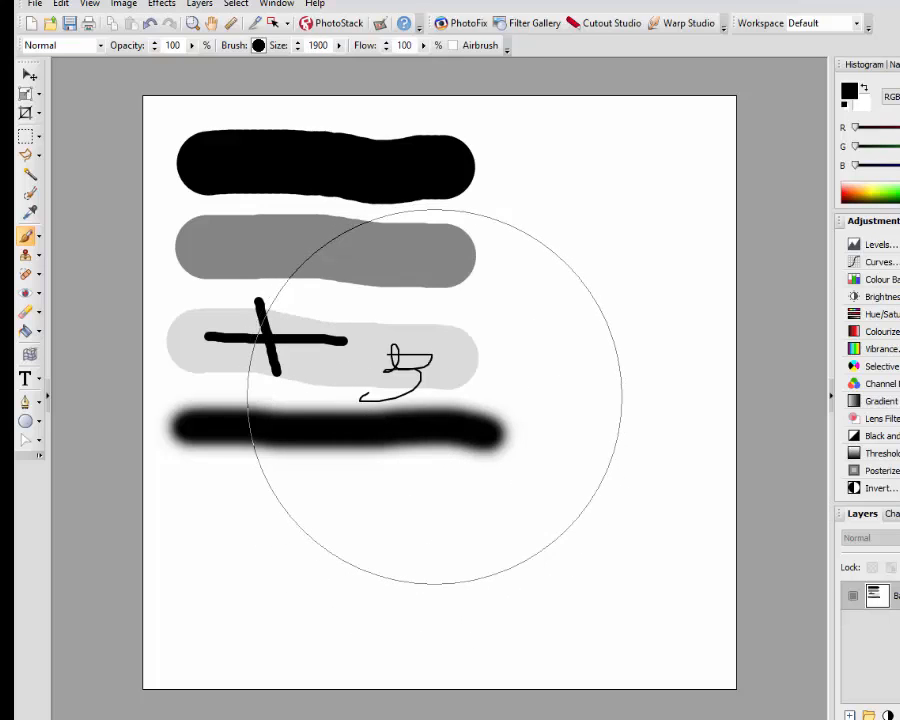
pyautogui.press('[')
pyautogui.press('[')
pyautogui.press('[')
pyautogui.press('[')
pyautogui.press('[')
pyautogui.press('[')
pyautogui.press('[')
pyautogui.press('[')
pyautogui.press('[')
pyautogui.press('[')
pyautogui.press('[')
pyautogui.press('[')
pyautogui.press('[')
pyautogui.press('[')
pyautogui.press('[')
pyautogui.press('[')
pyautogui.press('[')
pyautogui.press('[')
pyautogui.press('[')
pyautogui.press('[')
pyautogui.press(']')
pyautogui.press(']')
pyautogui.press(']')
pyautogui.press(']')
pyautogui.press(']')
pyautogui.press(']')
pyautogui.press(']')
pyautogui.press(']')
pyautogui.press(']')
pyautogui.press(']')
pyautogui.press(']')
pyautogui.press(']')
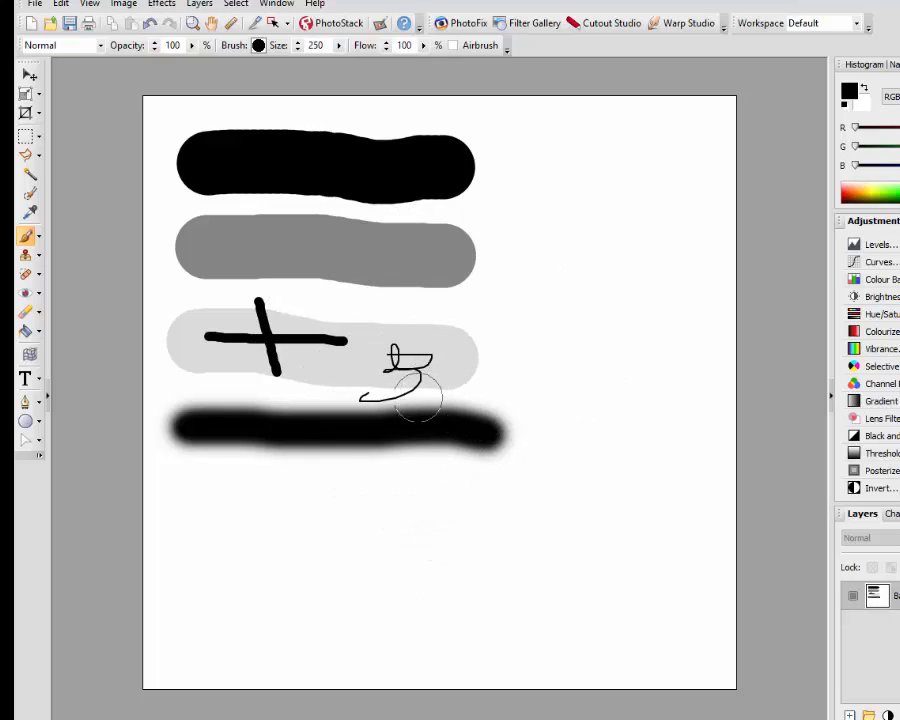
# Step: Raise the brush size to 1250 and paint one thick black stroke across the lower part of the canvas
pyautogui.press(']')
pyautogui.press(']')
pyautogui.press(']')
pyautogui.press(']')
pyautogui.press(']')
pyautogui.press(']')
pyautogui.moveTo(307, 556)
pyautogui.mouseDown()
pyautogui.moveTo(456, 545)
pyautogui.moveTo(460, 528)
pyautogui.mouseUp()
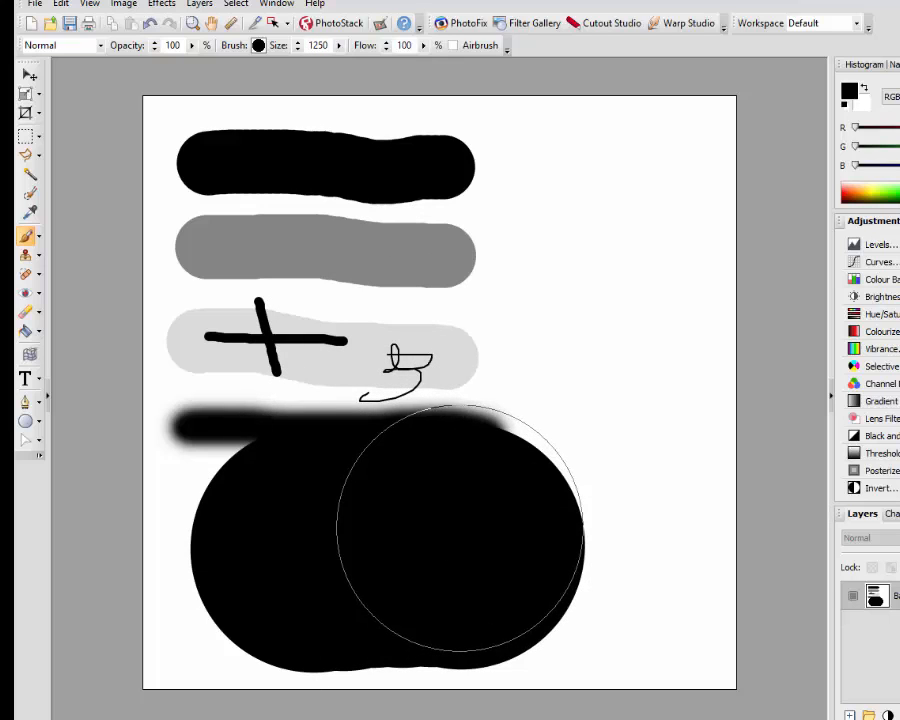
# Step: Reduce the brush size to 350 and paint two short downward black strokes to the right of the grey strokes
pyautogui.press('[')
pyautogui.press('[')
pyautogui.press('[')
pyautogui.press('[')
pyautogui.press('[')
pyautogui.press('[')
pyautogui.press('[')
pyautogui.press('[')
pyautogui.press('[')
pyautogui.press('[')
pyautogui.press('[')
pyautogui.press('[')
pyautogui.press('[')
pyautogui.press('[')
pyautogui.press('[')
pyautogui.press('[')
pyautogui.press('[')
pyautogui.press('[')
pyautogui.moveTo(576, 319); pyautogui.dragTo(610, 362)
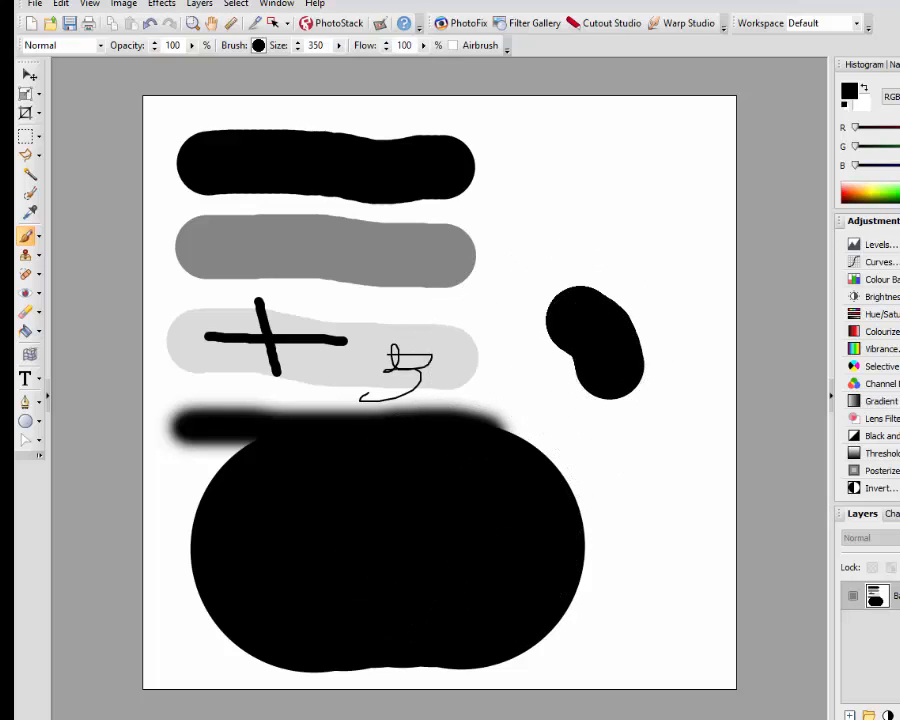
pyautogui.moveTo(524, 252); pyautogui.dragTo(528, 333)
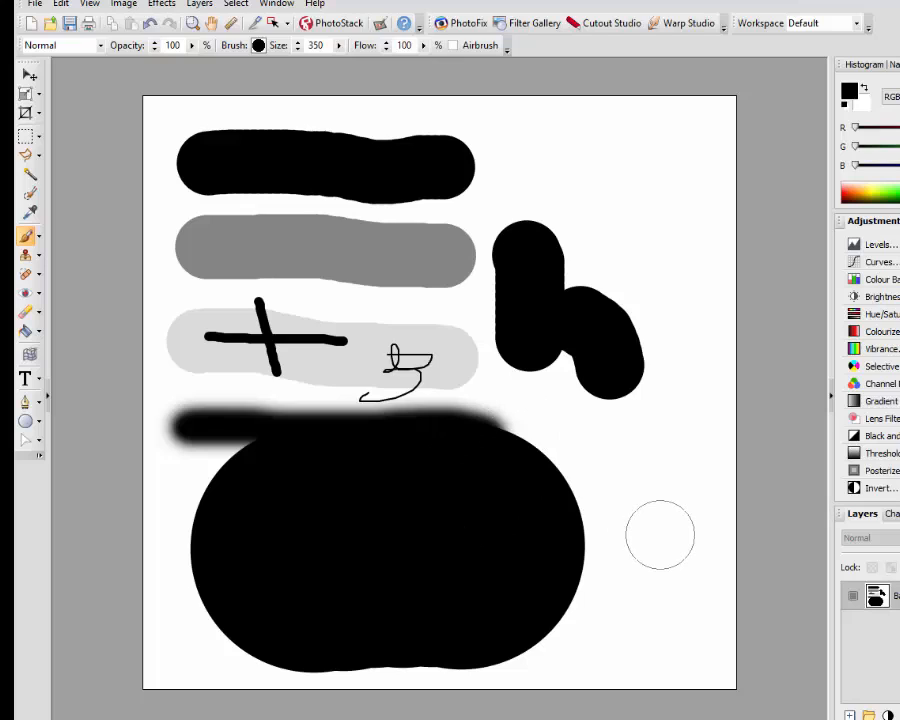
# Step: Undo every stroke on the canvas except the first black one at the top
pyautogui.hotkey('ctrl', 'z')
pyautogui.hotkey('ctrl', 'z')
pyautogui.hotkey('ctrl', 'z')
pyautogui.hotkey('ctrl', 'z')
pyautogui.hotkey('ctrl', 'z')
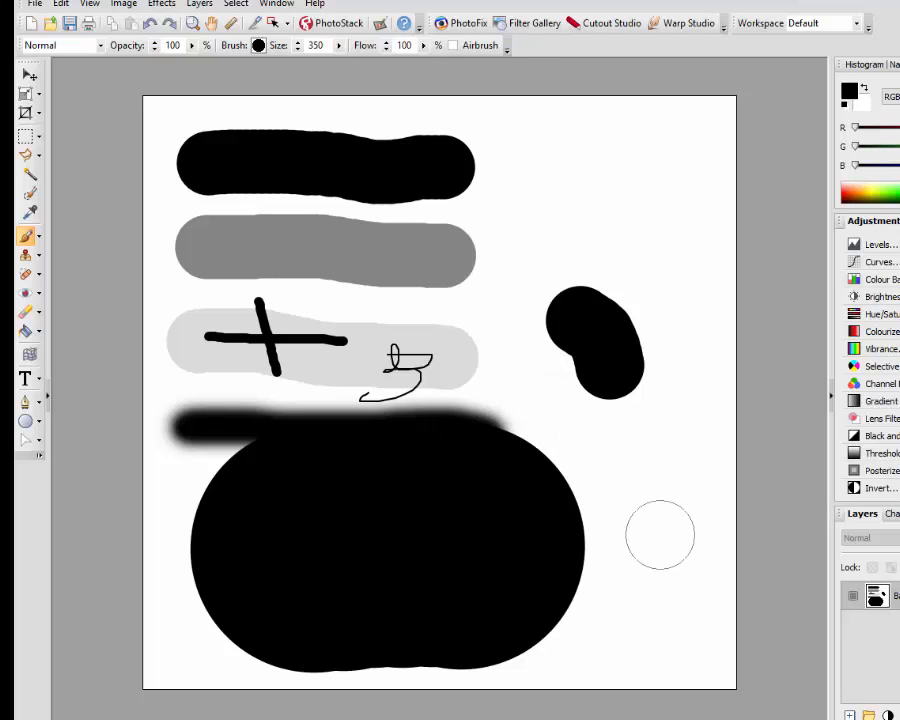
pyautogui.hotkey('ctrl', 'z')
pyautogui.hotkey('ctrl', 'z')
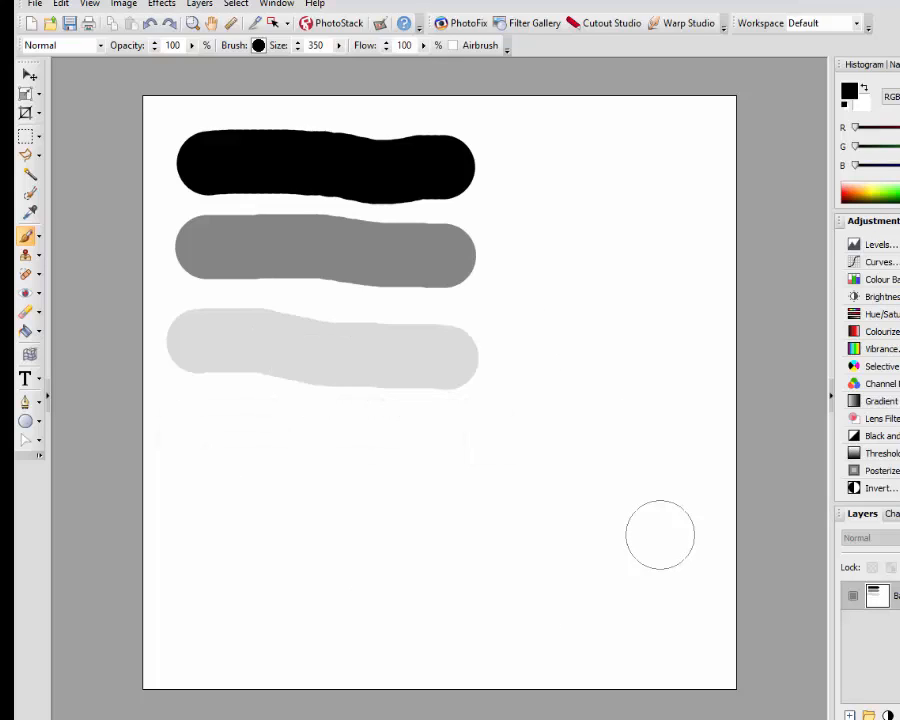
pyautogui.hotkey('ctrl', 'z')
pyautogui.hotkey('ctrl', 'z')
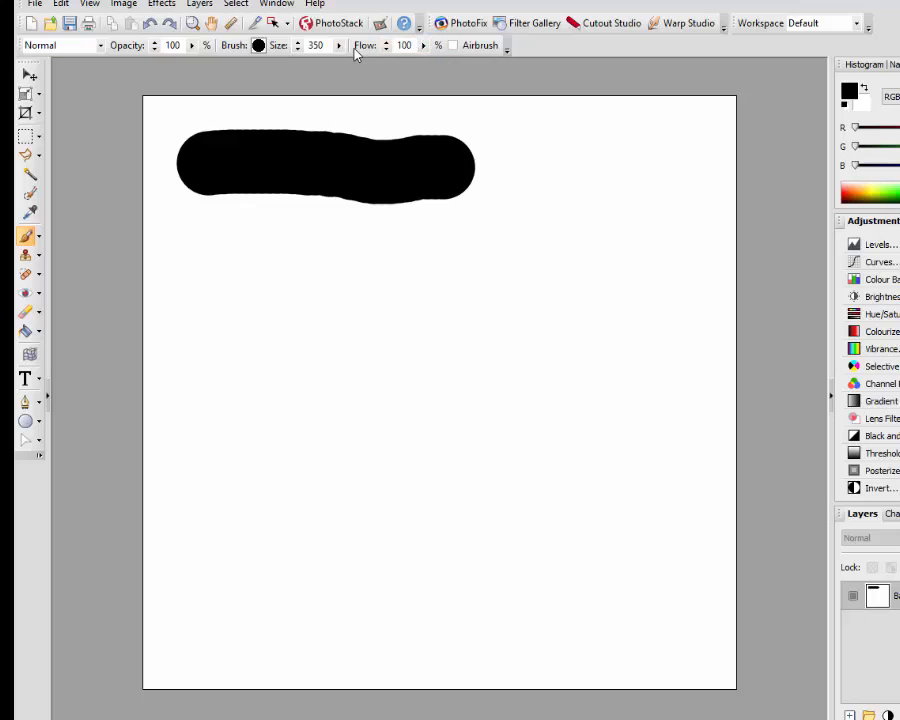
# Step: Keep the flow at 100% and paint a black dot and two horizontal strokes below the top stroke
pyautogui.click(424, 45)
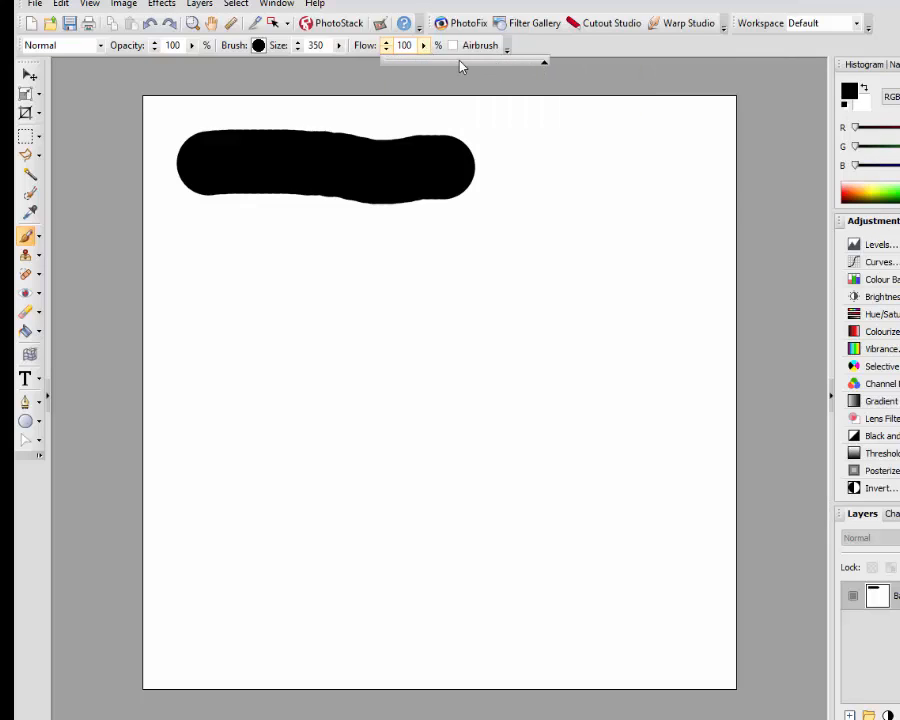
pyautogui.click(277, 292)
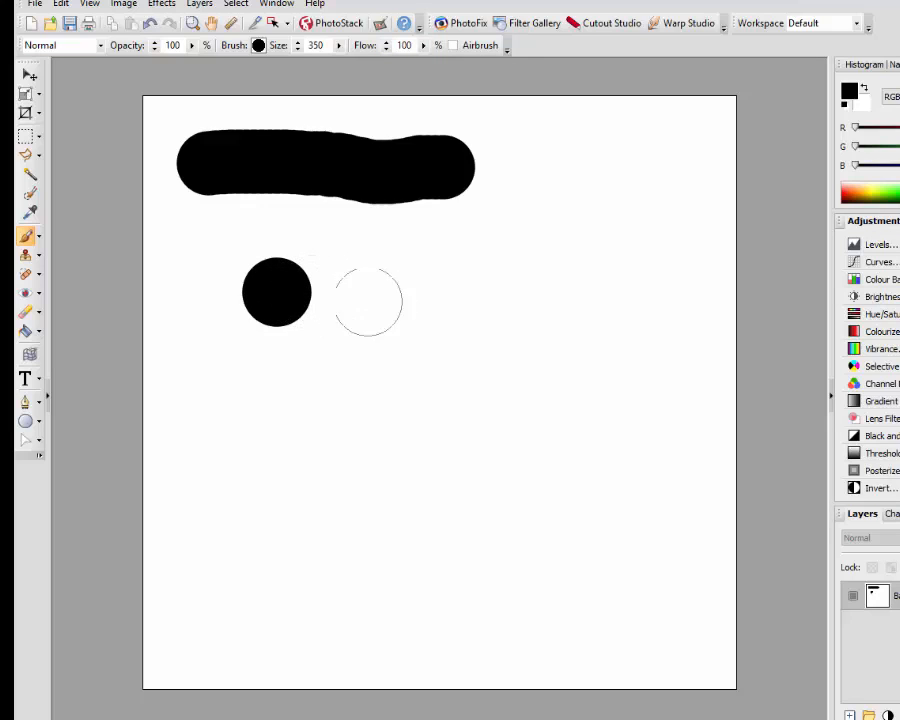
pyautogui.moveTo(356, 292); pyautogui.dragTo(676, 305)
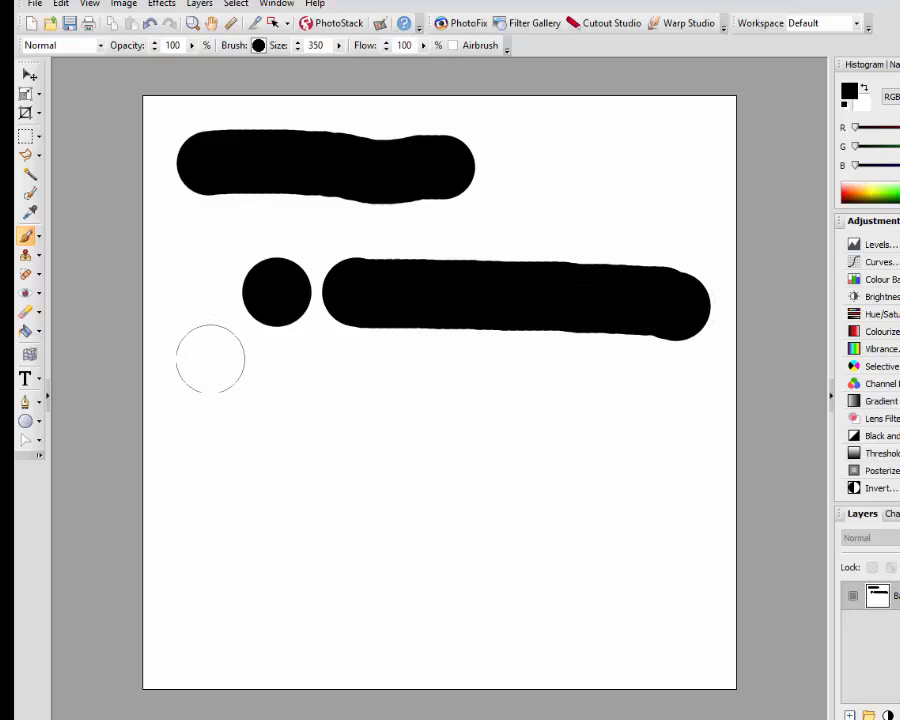
pyautogui.moveTo(209, 362); pyautogui.dragTo(445, 372)
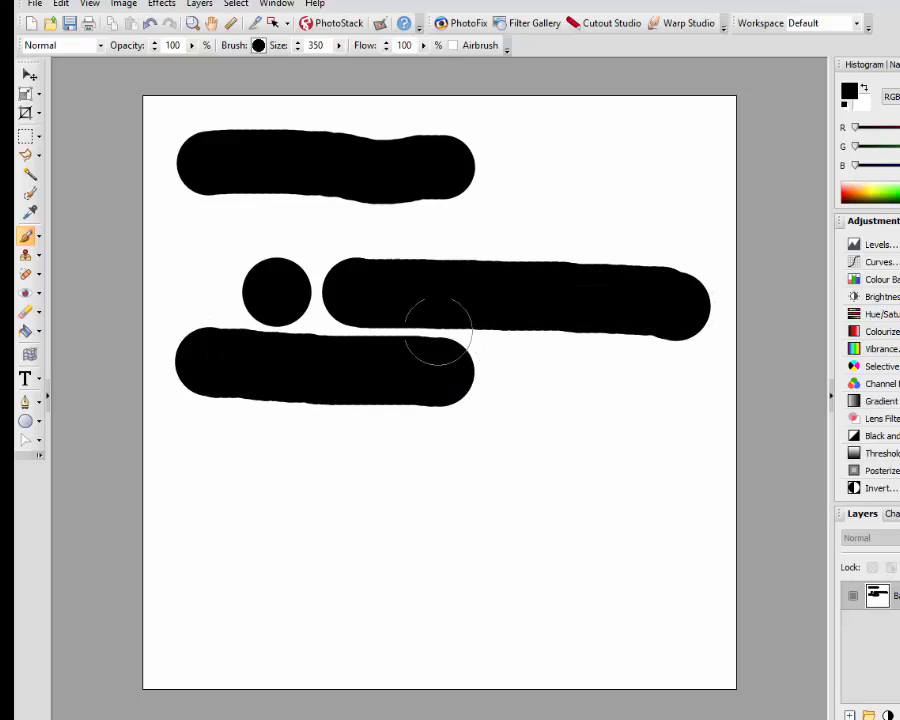
# Step: Set the brush flow to 50% and paint a wavy stroke and a straight horizontal stroke below the solid ones
pyautogui.click(424, 46)
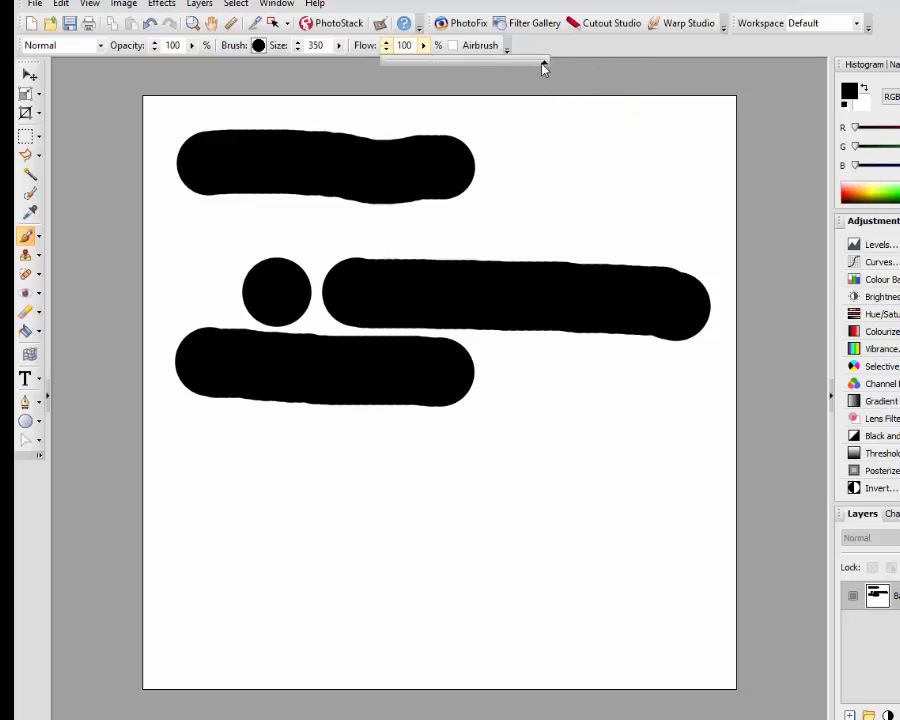
pyautogui.moveTo(542, 65); pyautogui.dragTo(464, 70)
pyautogui.click(386, 42)
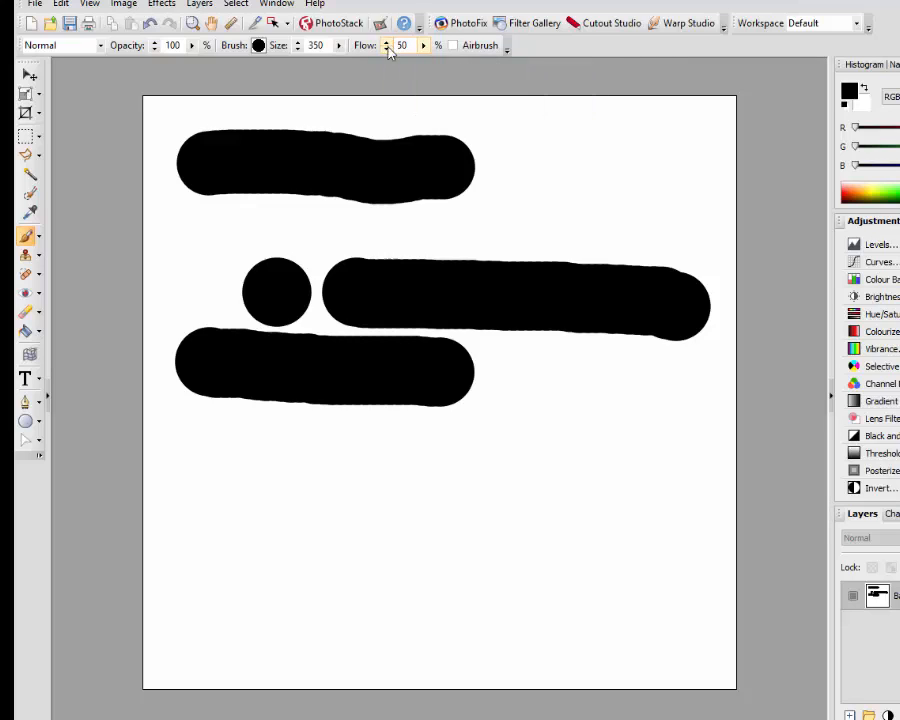
pyautogui.moveTo(198, 446)
pyautogui.mouseDown()
pyautogui.moveTo(402, 488)
pyautogui.moveTo(552, 465)
pyautogui.moveTo(597, 481)
pyautogui.mouseUp()
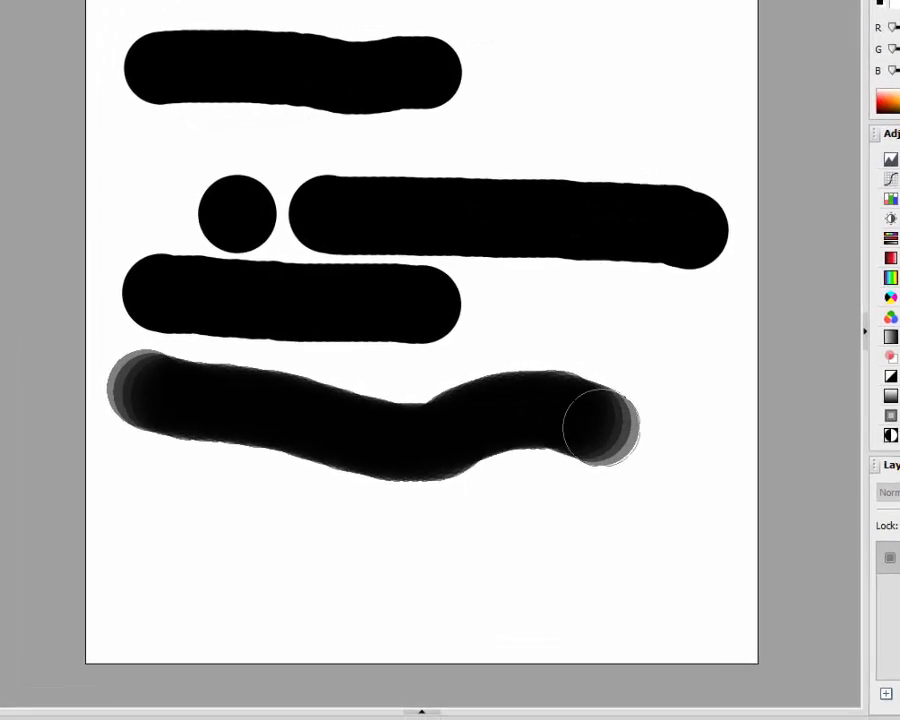
pyautogui.moveTo(600, 428); pyautogui.dragTo(612, 437)
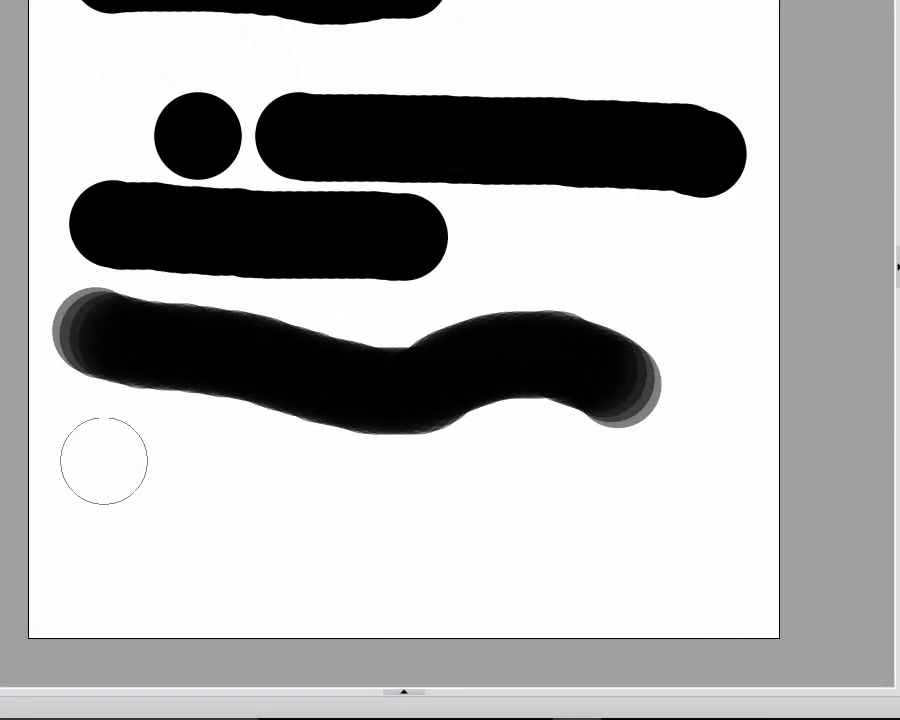
pyautogui.moveTo(85, 458); pyautogui.dragTo(615, 469)
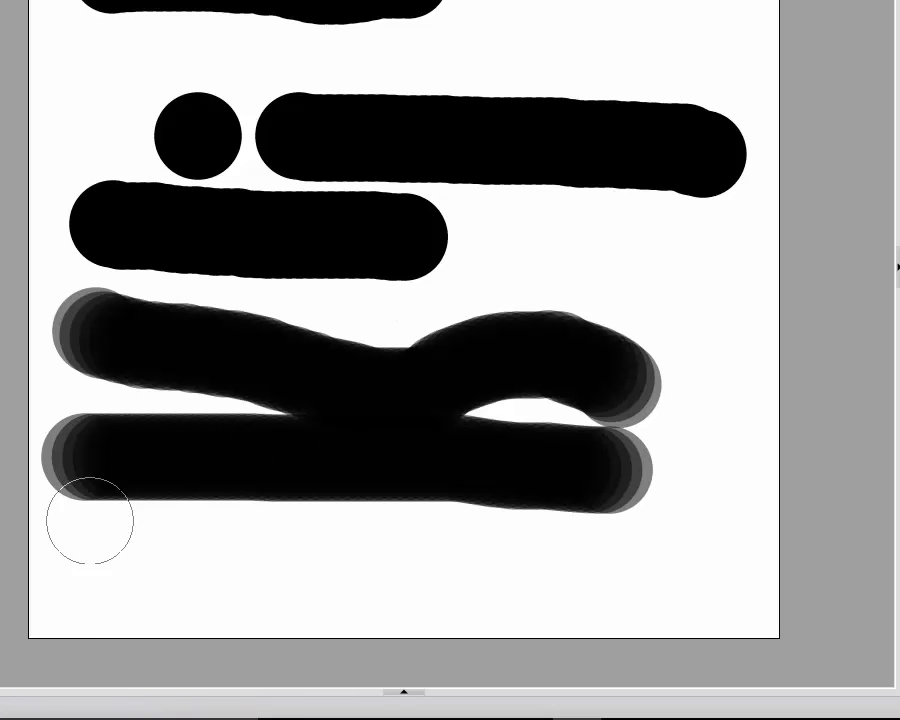
# Step: Set the flow to 25% and paint a horizontal stroke along the canvas bottom and a curved stroke down the right side
pyautogui.click(84, 555)
pyautogui.moveTo(84, 555)
pyautogui.mouseDown()
pyautogui.moveTo(261, 569)
pyautogui.moveTo(596, 570)
pyautogui.mouseUp()
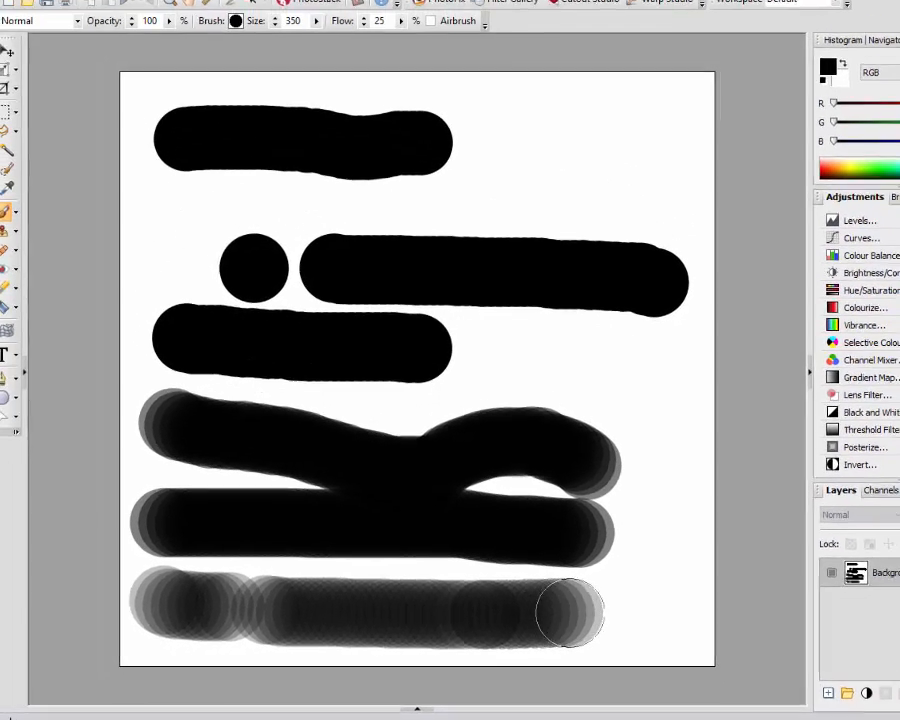
pyautogui.moveTo(570, 612); pyautogui.dragTo(638, 619)
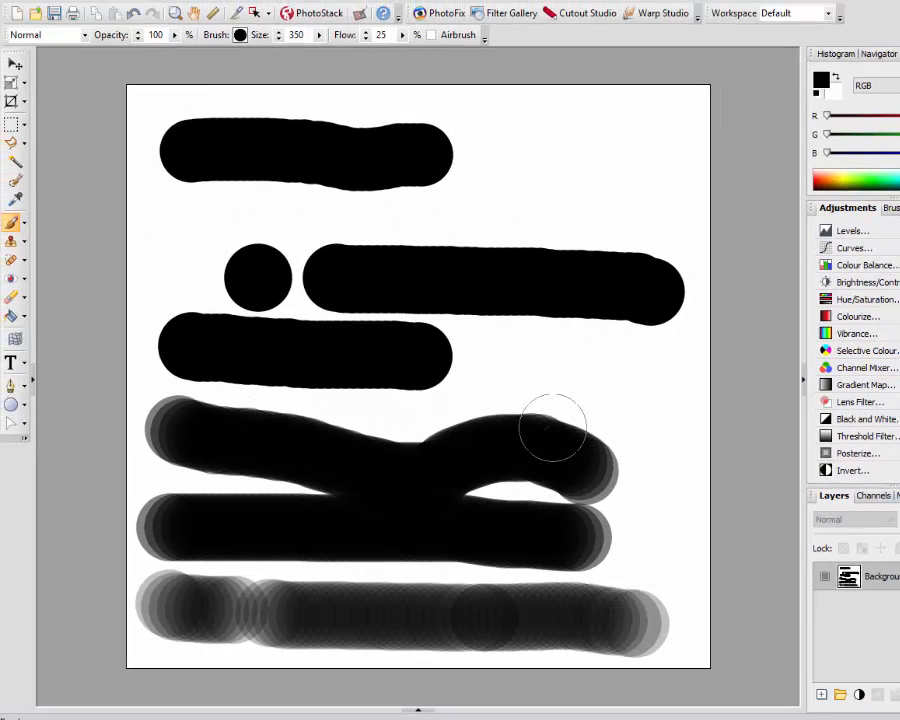
pyautogui.moveTo(493, 371)
pyautogui.mouseDown()
pyautogui.moveTo(544, 364)
pyautogui.moveTo(587, 378)
pyautogui.moveTo(624, 406)
pyautogui.moveTo(647, 446)
pyautogui.moveTo(657, 540)
pyautogui.mouseUp()
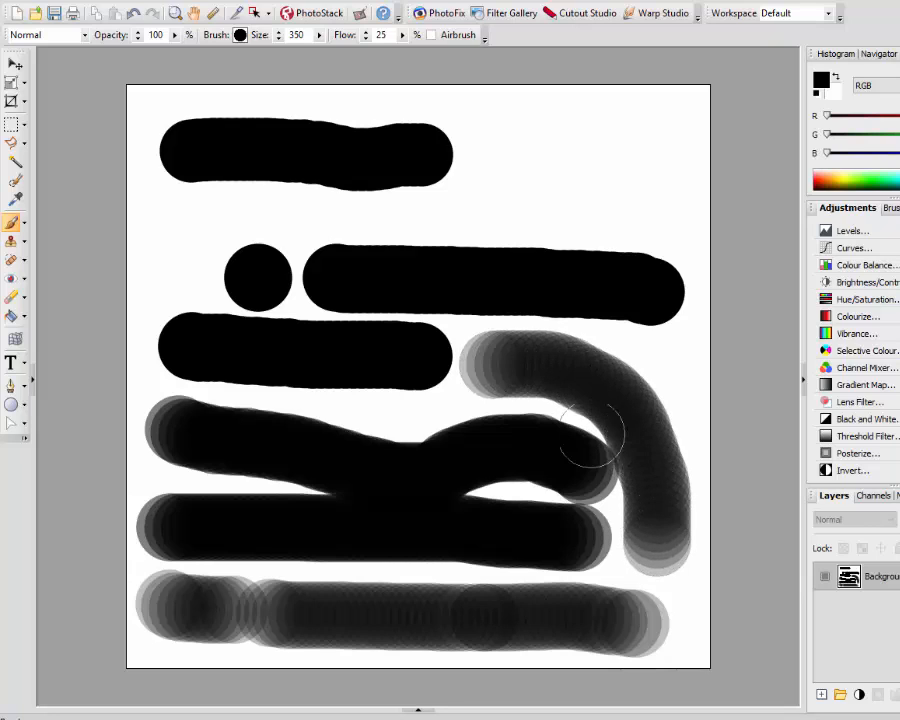
# Step: Lower the flow to 10% and paint a diagonal stroke at the upper right and a horizontal stroke beneath the top black one
pyautogui.click(402, 36)
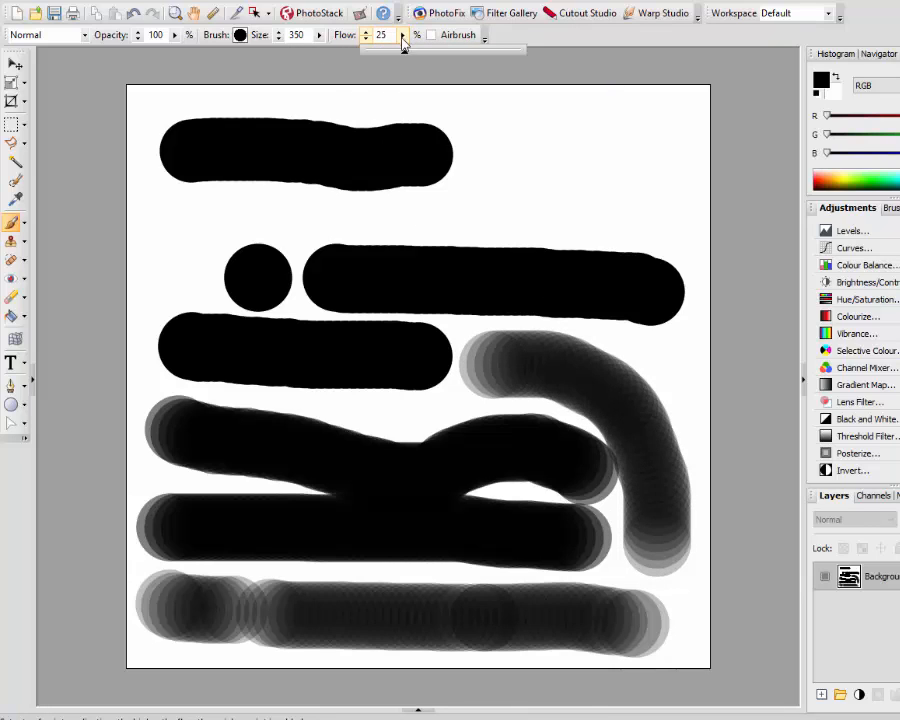
pyautogui.moveTo(404, 57); pyautogui.dragTo(380, 55)
pyautogui.click(401, 36)
pyautogui.moveTo(497, 125)
pyautogui.mouseDown()
pyautogui.moveTo(545, 155)
pyautogui.moveTo(582, 158)
pyautogui.moveTo(627, 201)
pyautogui.mouseUp()
pyautogui.moveTo(256, 218)
pyautogui.mouseDown()
pyautogui.moveTo(327, 207)
pyautogui.moveTo(506, 211)
pyautogui.mouseUp()
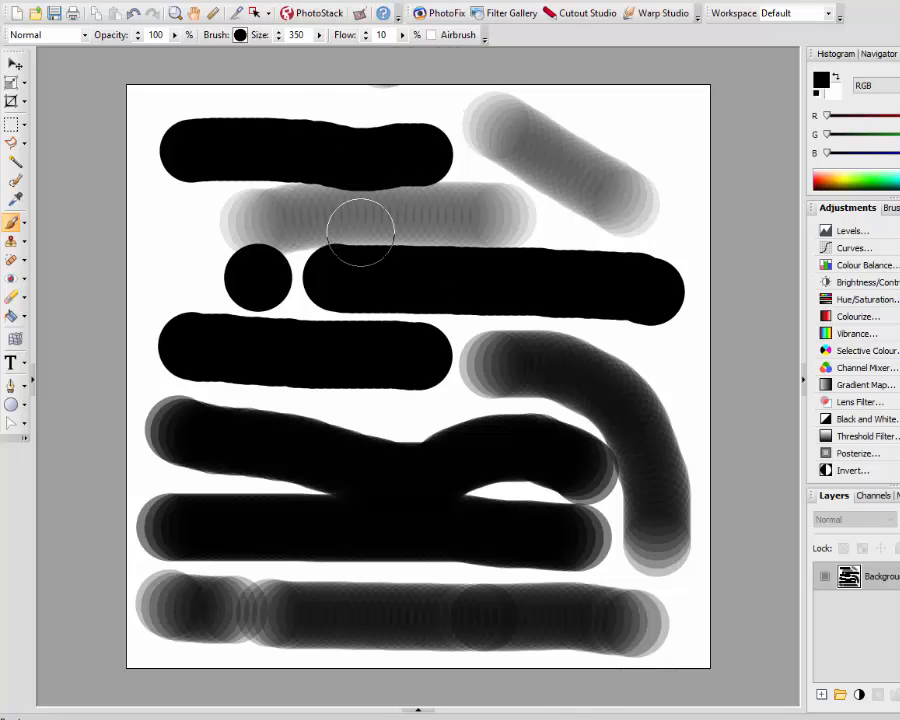
# Step: Restore the flow to 100% and undo all the flow sample strokes, keeping only the top black stroke
pyautogui.click(403, 36)
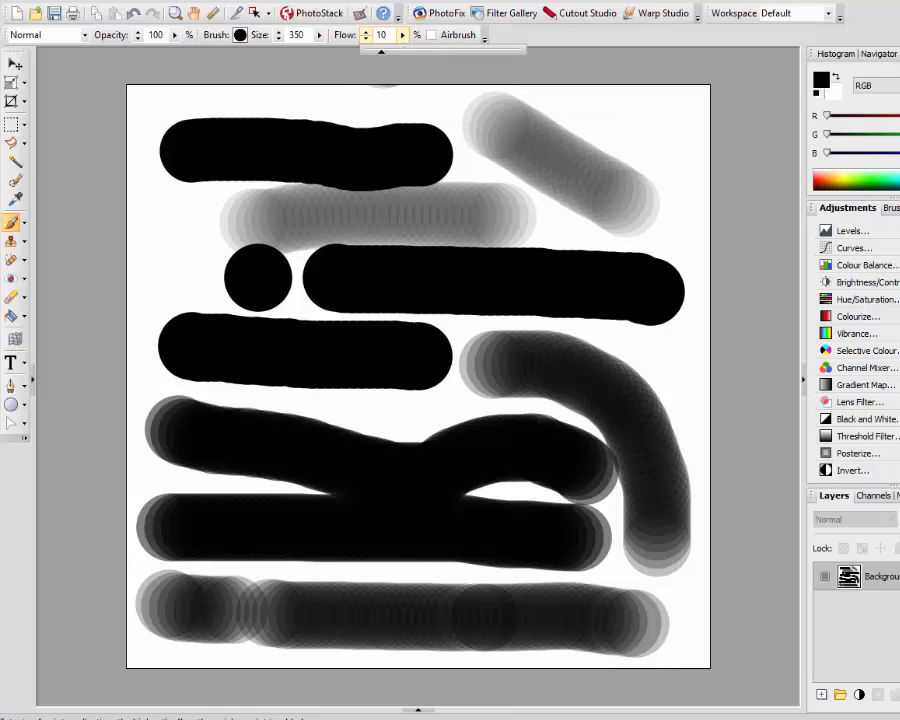
pyautogui.moveTo(386, 55); pyautogui.dragTo(531, 57)
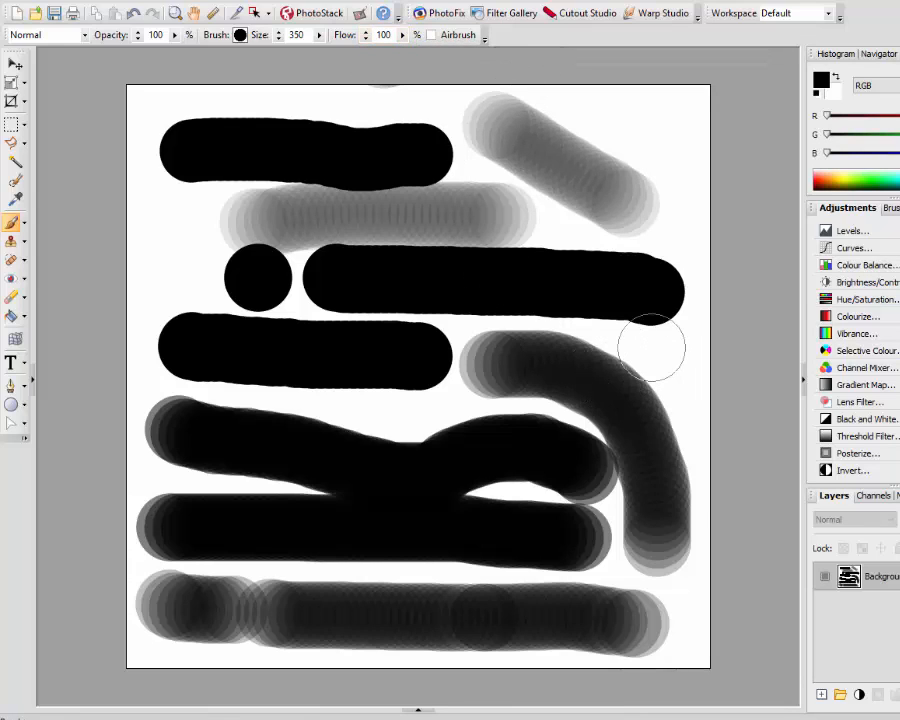
pyautogui.hotkey('ctrl', 'z')
pyautogui.hotkey('ctrl', 'z')
pyautogui.hotkey('ctrl', 'z')
pyautogui.hotkey('ctrl', 'z')
pyautogui.hotkey('ctrl', 'z')
pyautogui.hotkey('ctrl', 'z')
pyautogui.hotkey('ctrl', 'z')
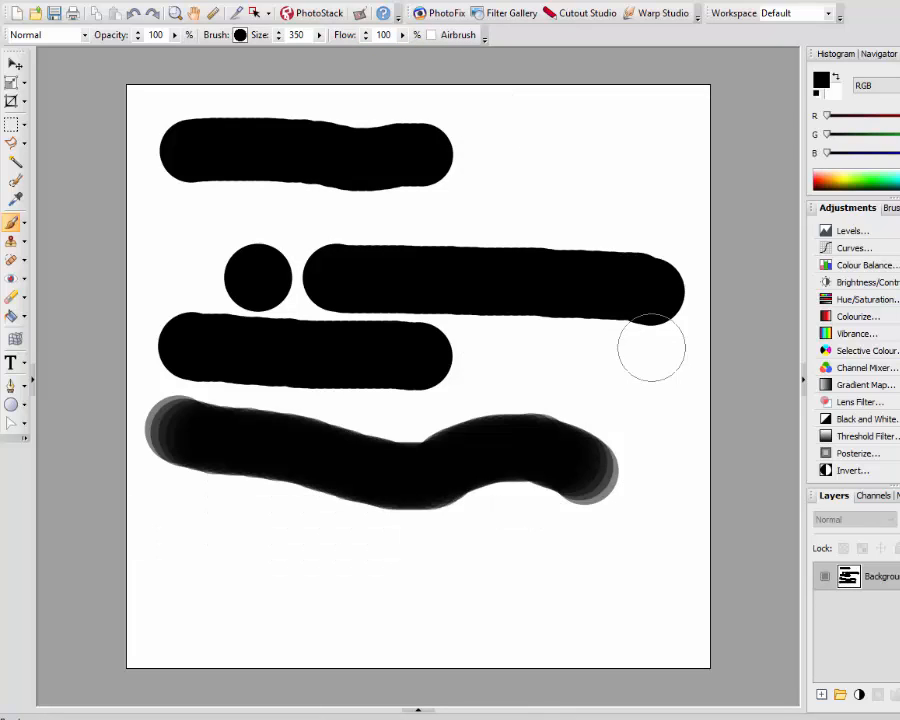
pyautogui.hotkey('ctrl', 'z')
pyautogui.hotkey('ctrl', 'z')
pyautogui.hotkey('ctrl', 'z')
pyautogui.hotkey('ctrl', 'z')
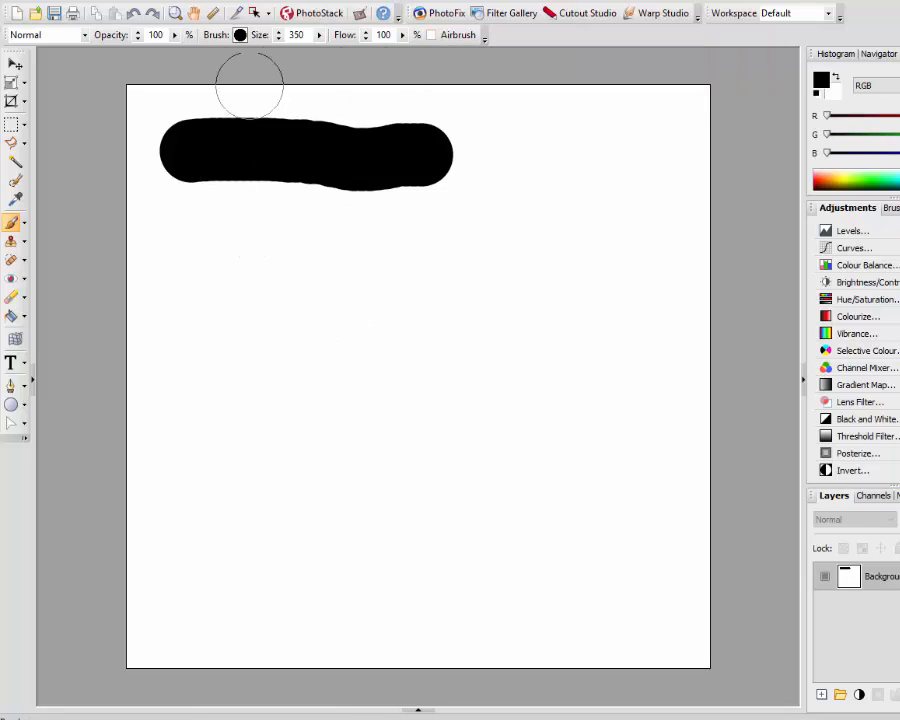
# Step: Set the brush hardness to 20 in the brush options and paint a soft dot below the top stroke's left end
pyautogui.click(240, 35)
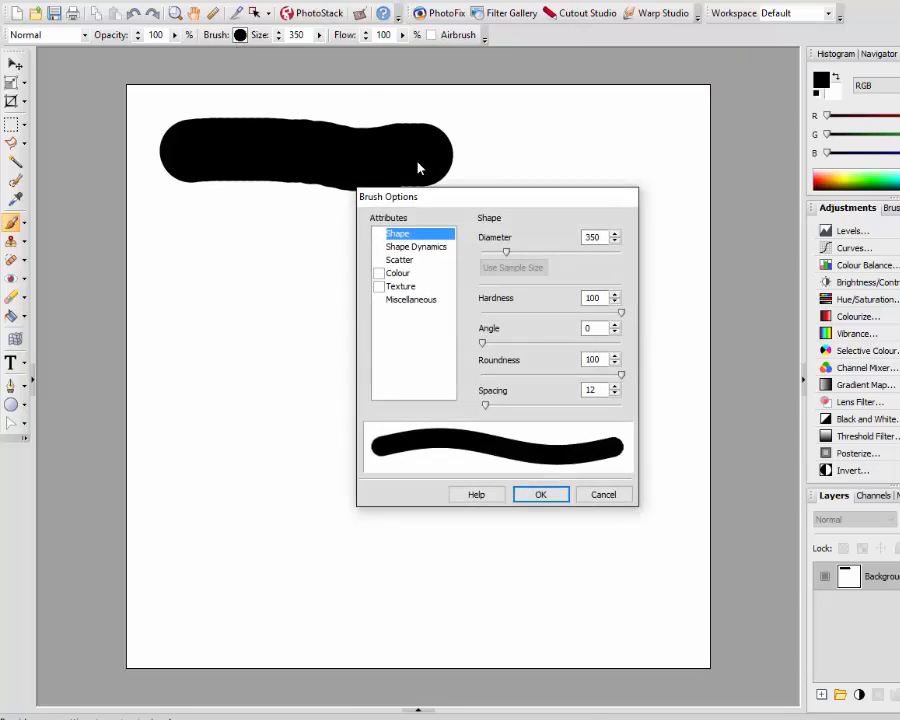
pyautogui.moveTo(621, 316); pyautogui.dragTo(513, 329)
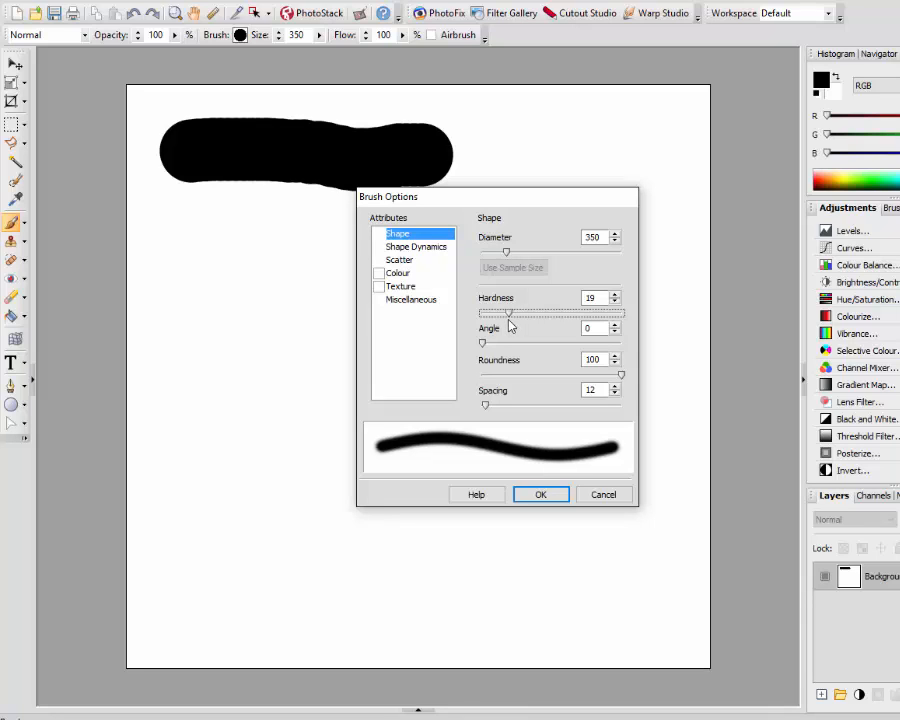
pyautogui.click(616, 298)
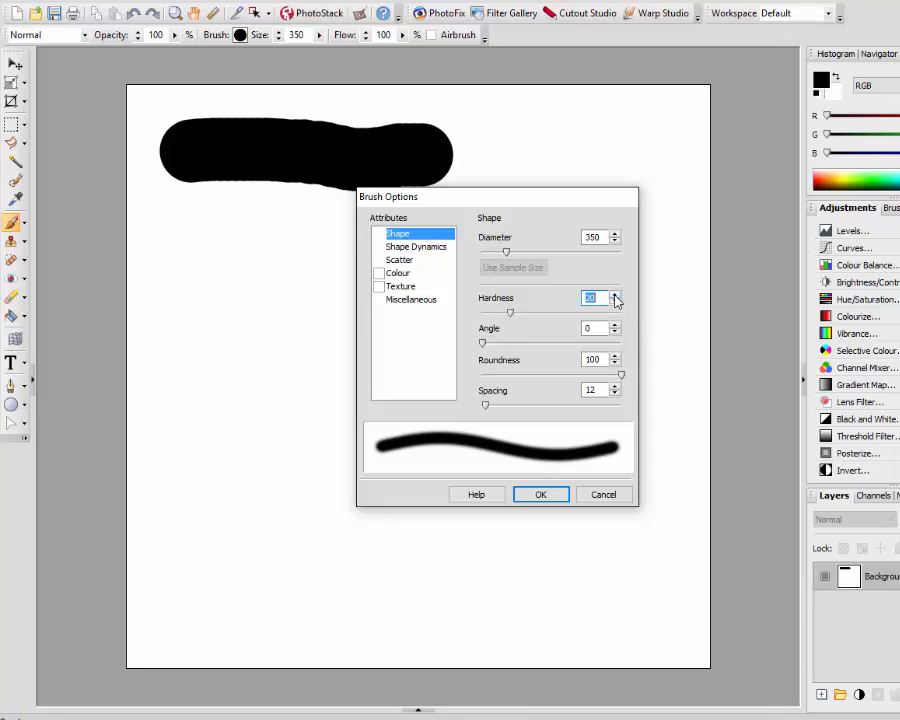
pyautogui.click(548, 492)
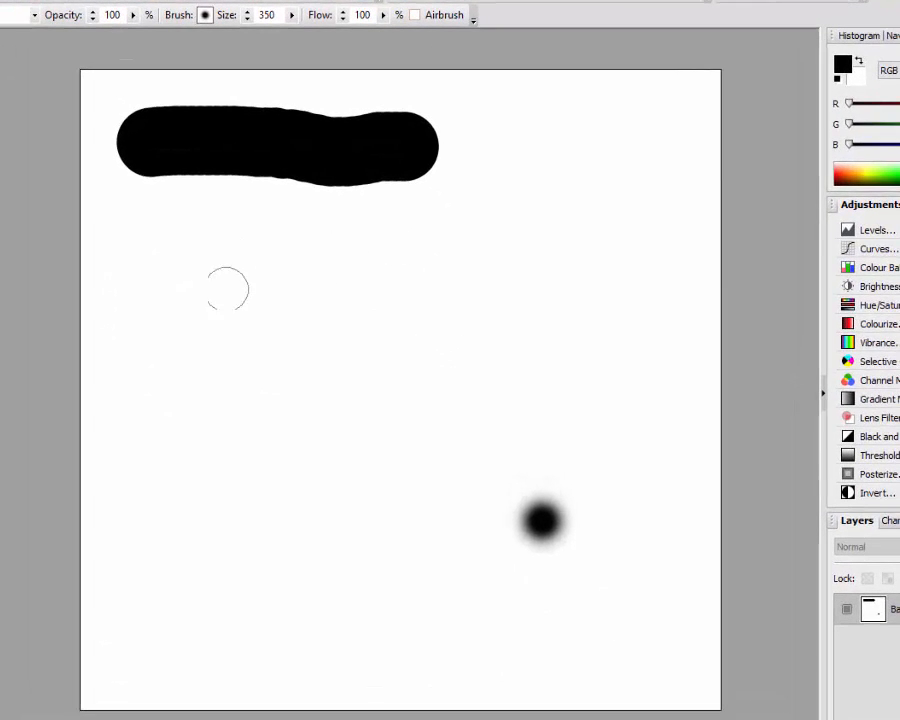
pyautogui.click(165, 290)
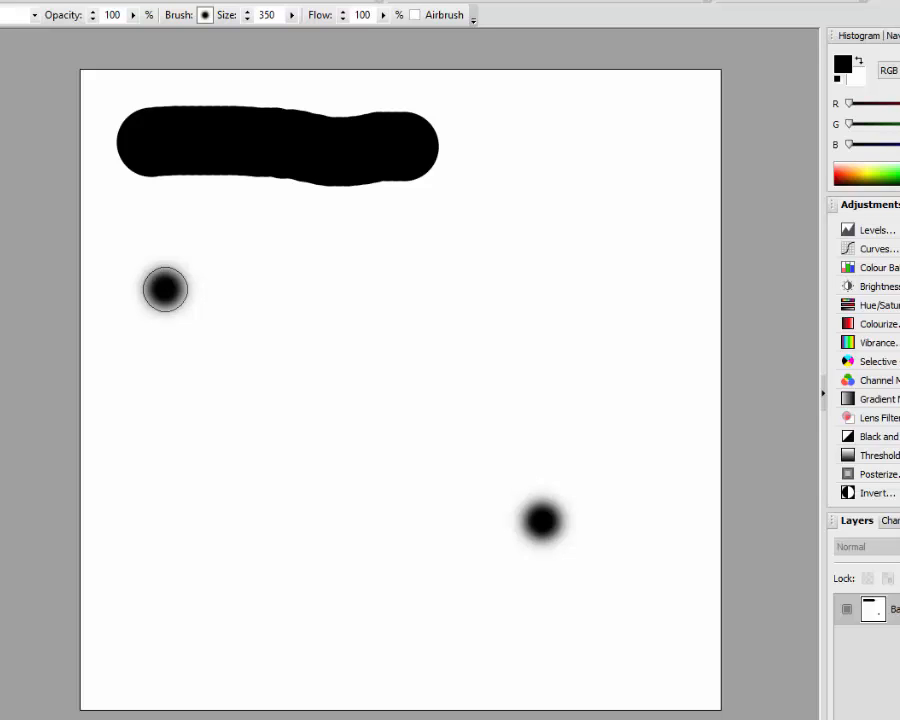
# Step: Enable Airbrush and spray four dots held for different lengths of time, plus a long curved stroke with pauses across the lower canvas
pyautogui.click(415, 15)
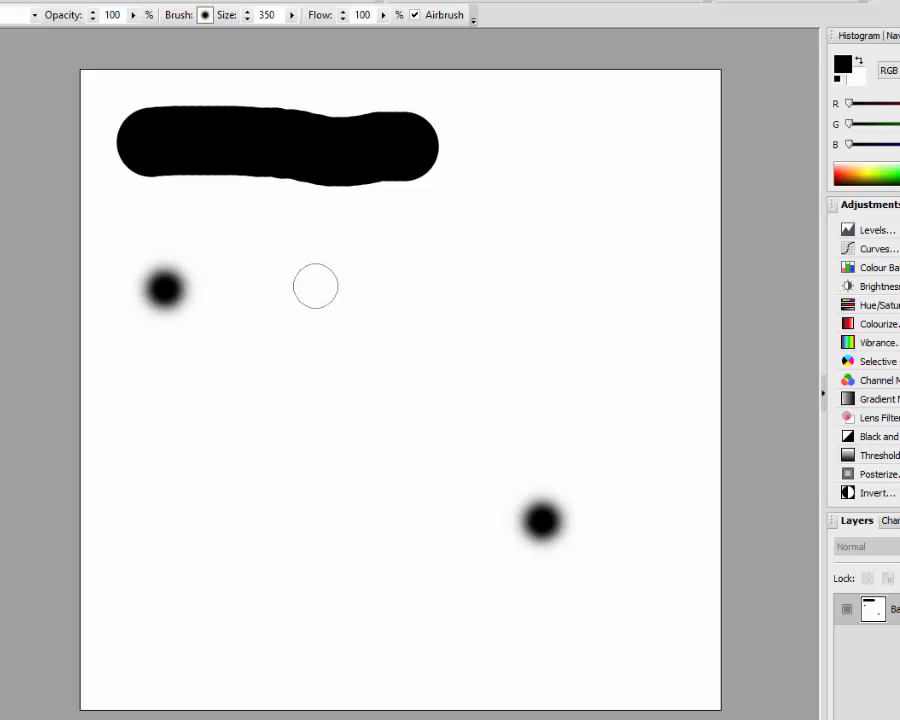
pyautogui.moveTo(315, 287); pyautogui.dragTo(315, 287)
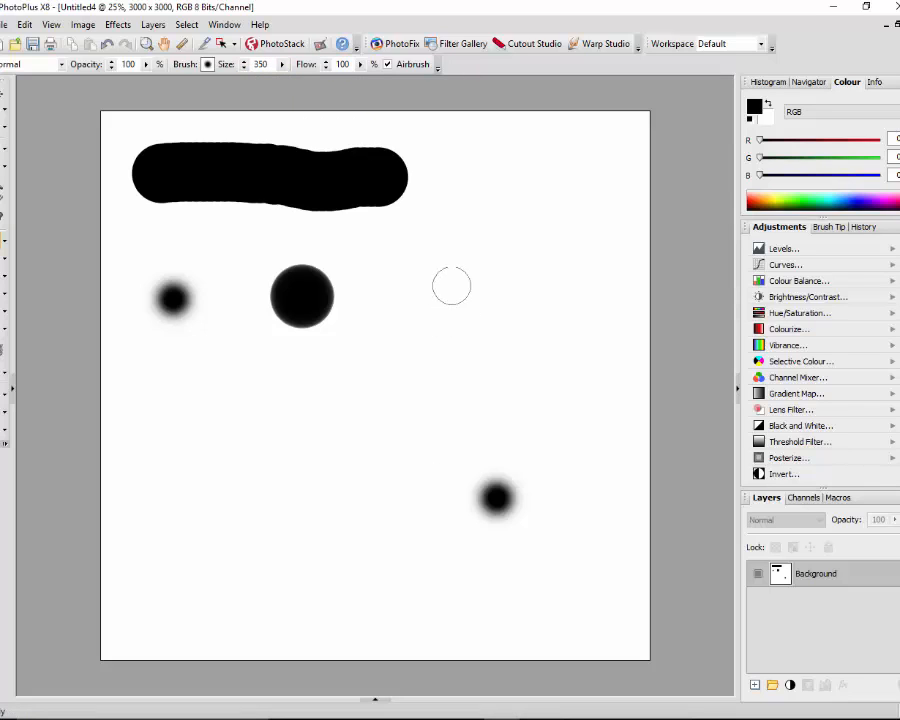
pyautogui.click(386, 297)
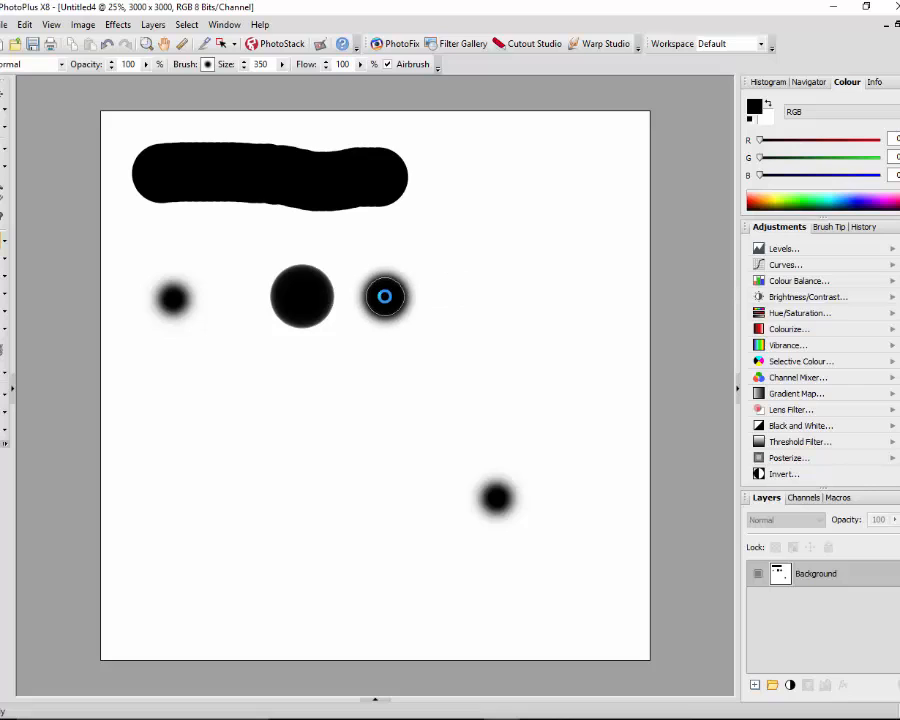
pyautogui.click(466, 293)
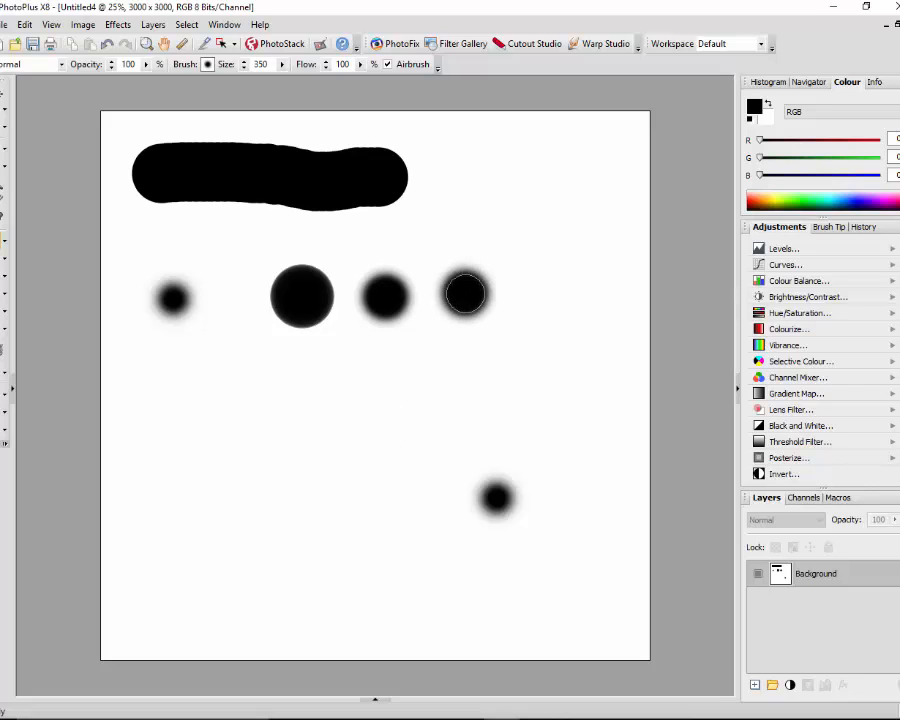
pyautogui.click(350, 404)
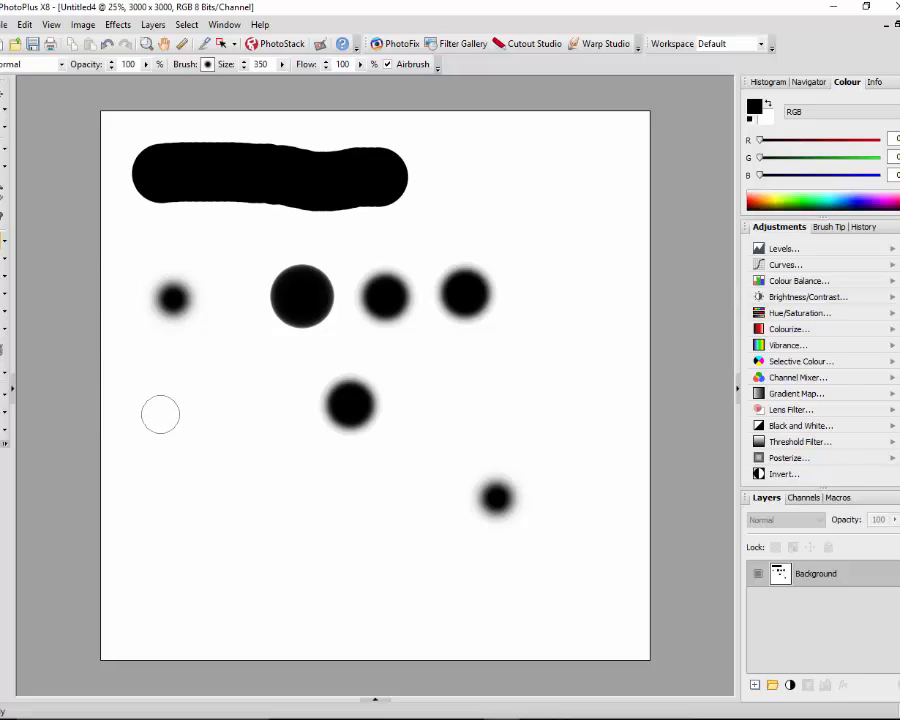
pyautogui.moveTo(160, 412)
pyautogui.mouseDown()
pyautogui.moveTo(207, 424)
pyautogui.moveTo(225, 482)
pyautogui.moveTo(249, 520)
pyautogui.moveTo(274, 536)
pyautogui.moveTo(474, 570)
pyautogui.moveTo(527, 566)
pyautogui.moveTo(566, 512)
pyautogui.moveTo(513, 424)
pyautogui.mouseUp()
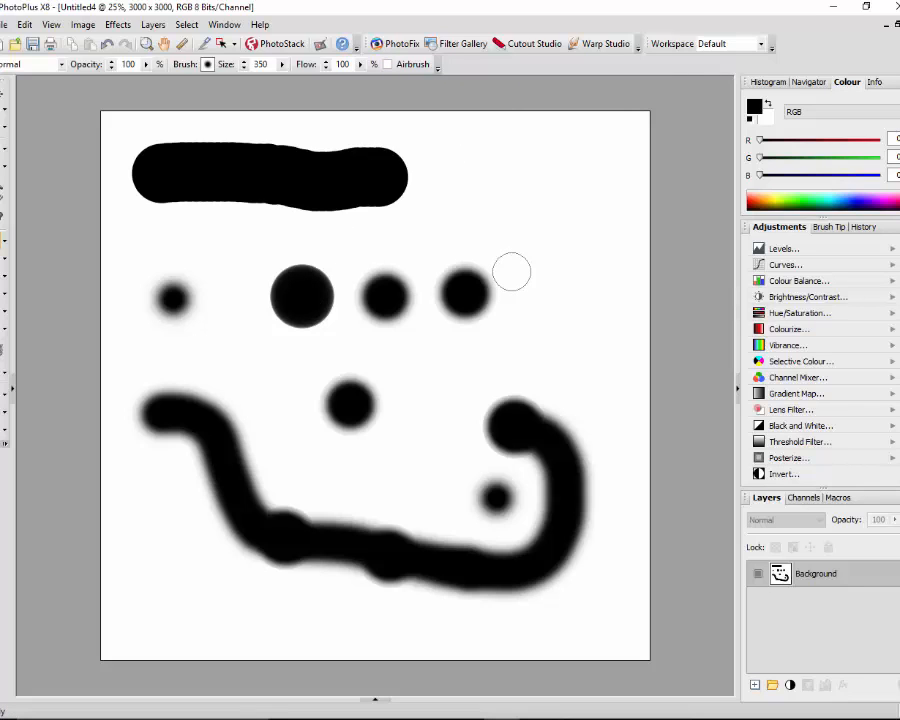
# Step: Undo the soft dot, the airbrush dots and the long curved stroke, keeping only the top black stroke
pyautogui.hotkey('ctrl', 'z')
pyautogui.hotkey('ctrl', 'z')
pyautogui.hotkey('ctrl', 'z')
pyautogui.hotkey('ctrl', 'z')
pyautogui.hotkey('ctrl', 'z')
pyautogui.hotkey('ctrl', 'z')
pyautogui.hotkey('ctrl', 'z')
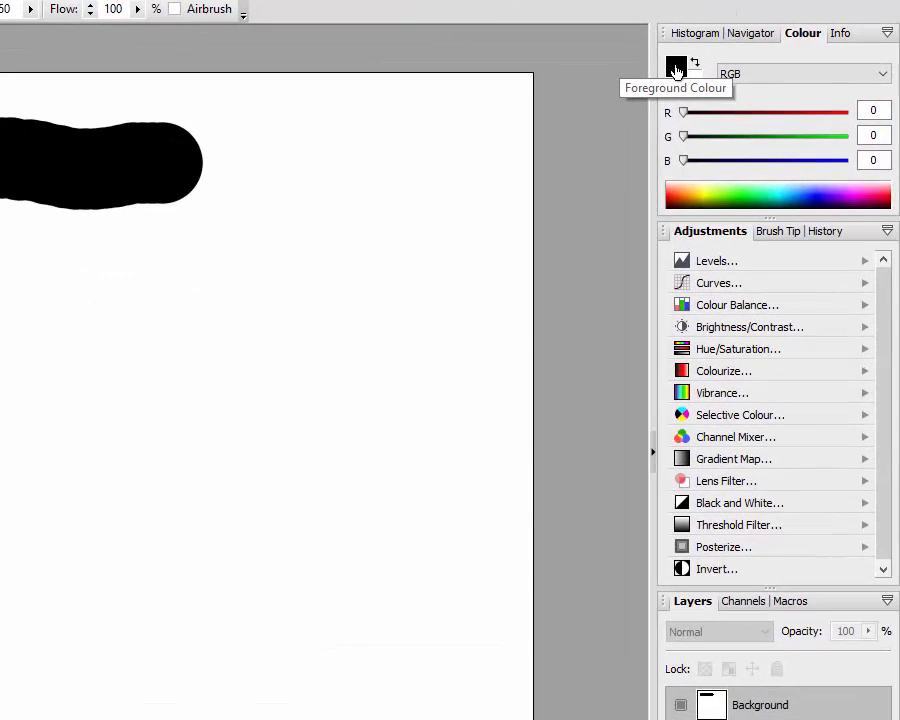
# Step: Open the foreground colour selector and sample red-hue shades, including bright red #EA1515, greyish #A68B8B and dark red #912626
pyautogui.click(740, 115)
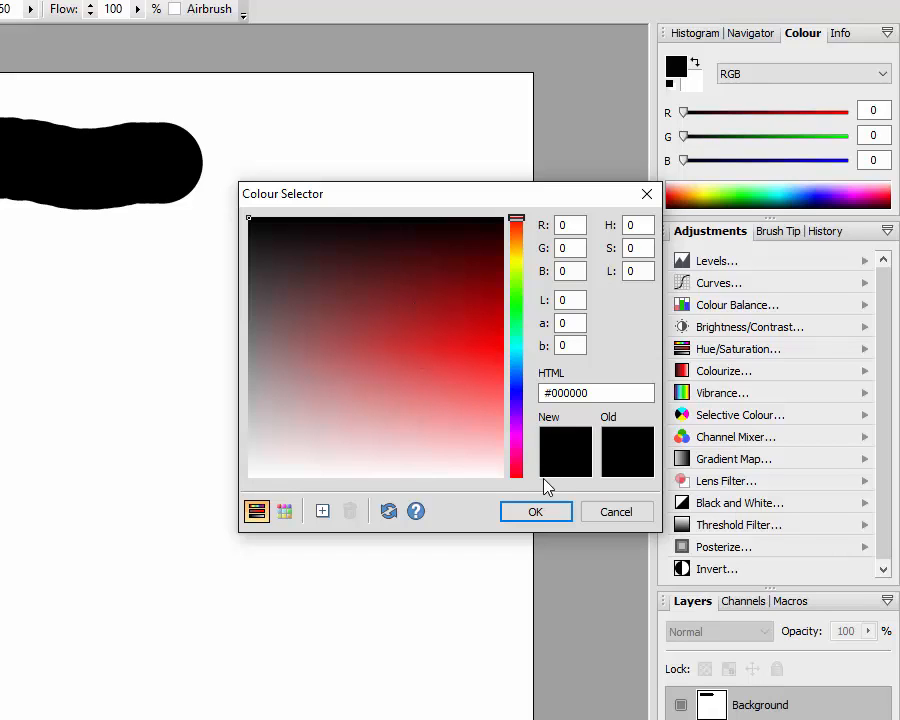
pyautogui.click(462, 348)
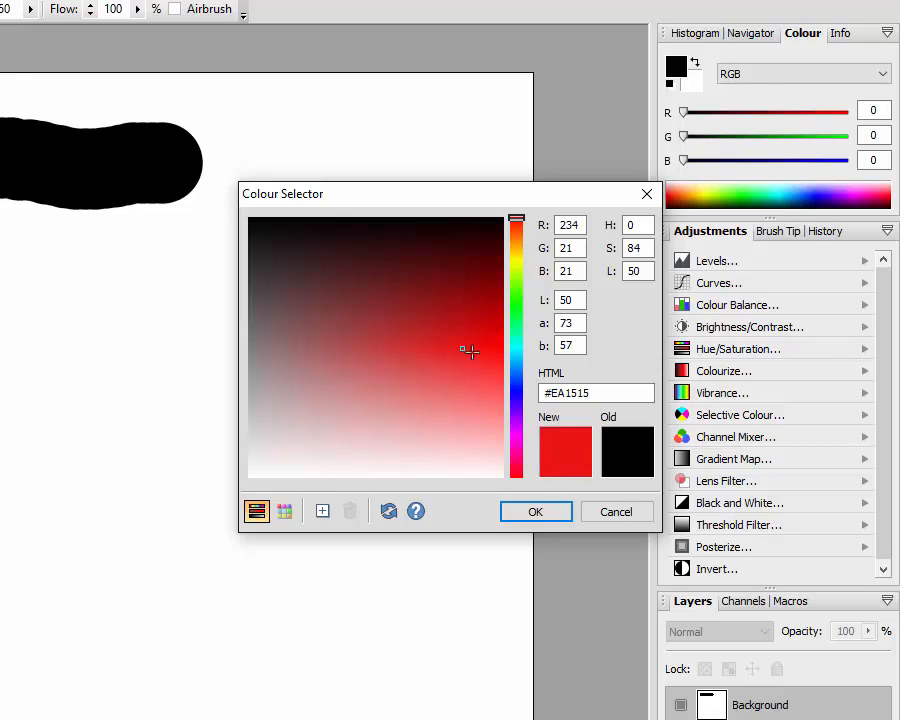
pyautogui.click(412, 390)
pyautogui.click(323, 428)
pyautogui.click(282, 375)
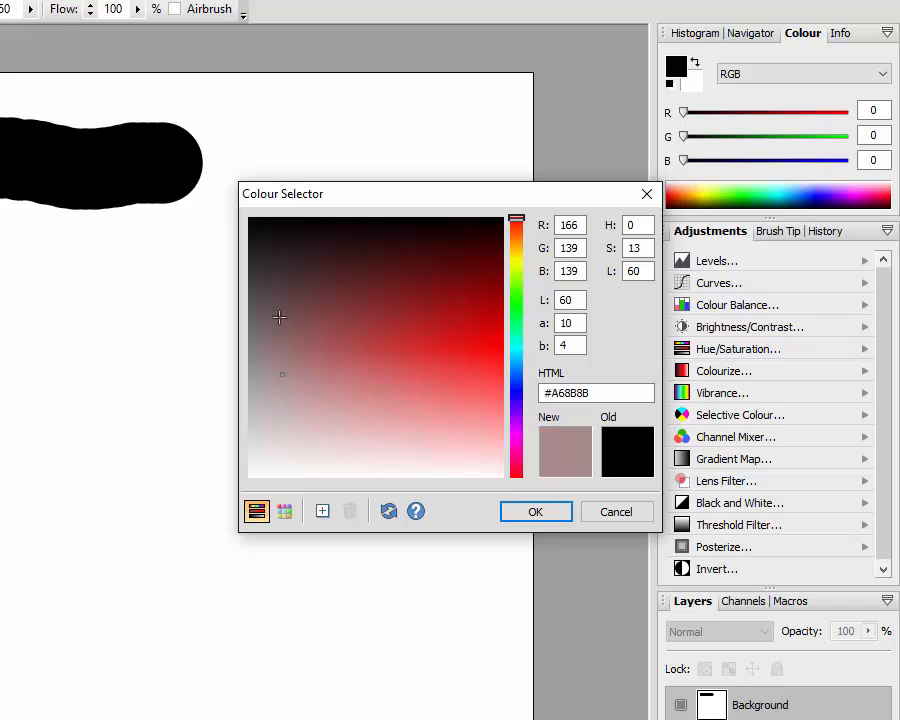
pyautogui.click(279, 287)
pyautogui.click(397, 312)
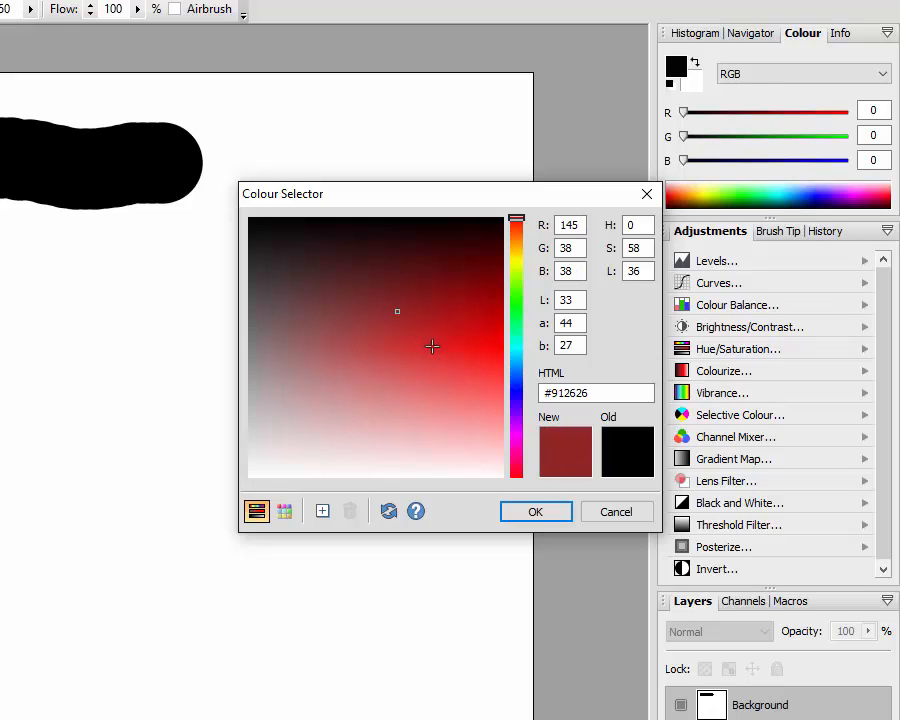
# Step: Switch the hue to yellow and sample shades including #DEE024, #F0F205 and pale yellow #F4F675
pyautogui.click(516, 261)
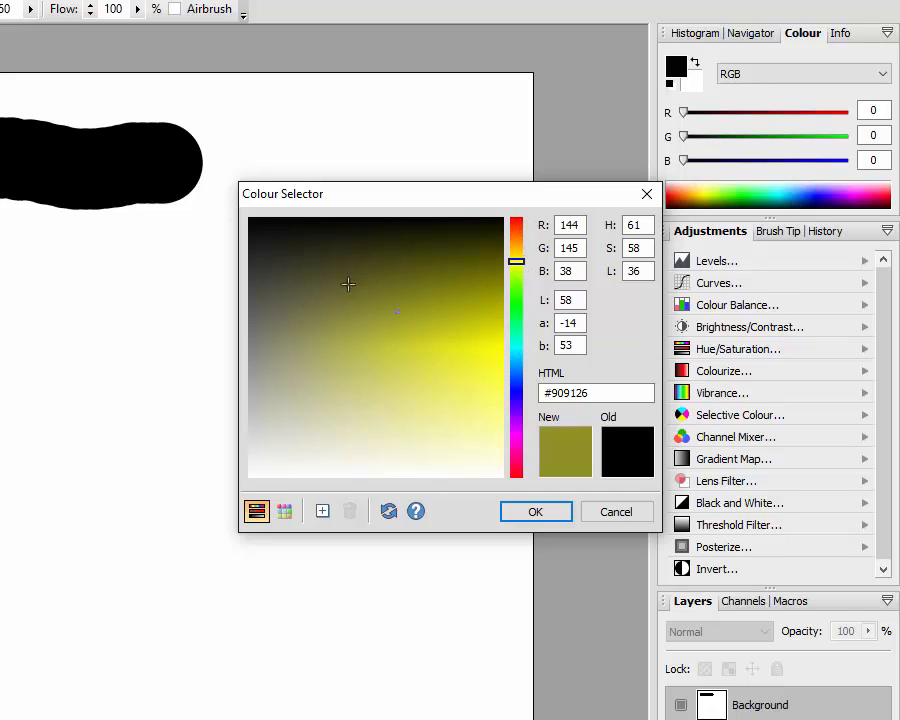
pyautogui.click(444, 356)
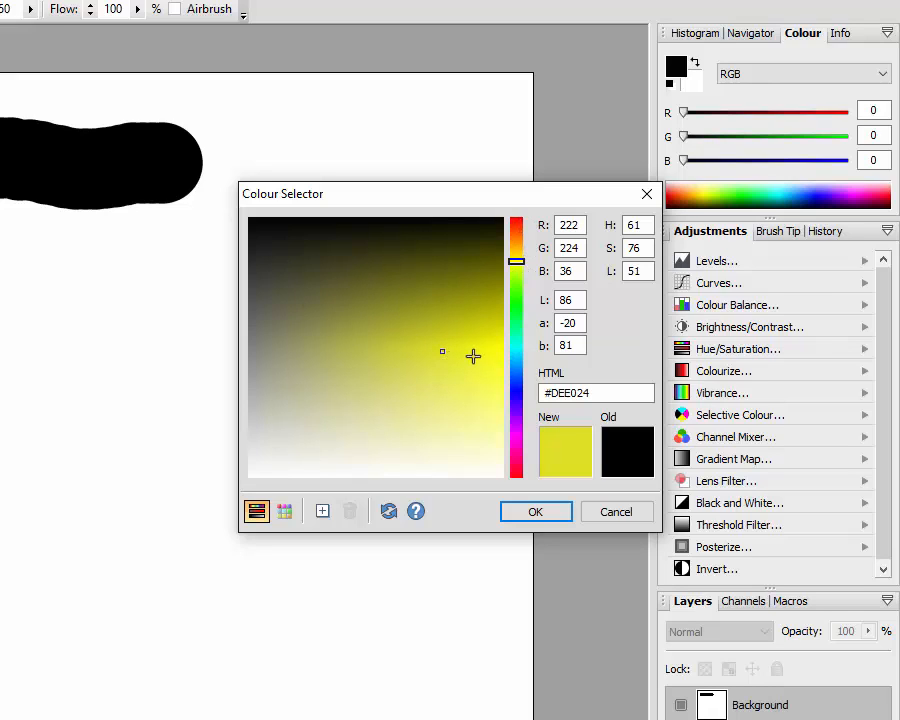
pyautogui.click(475, 353)
pyautogui.click(493, 344)
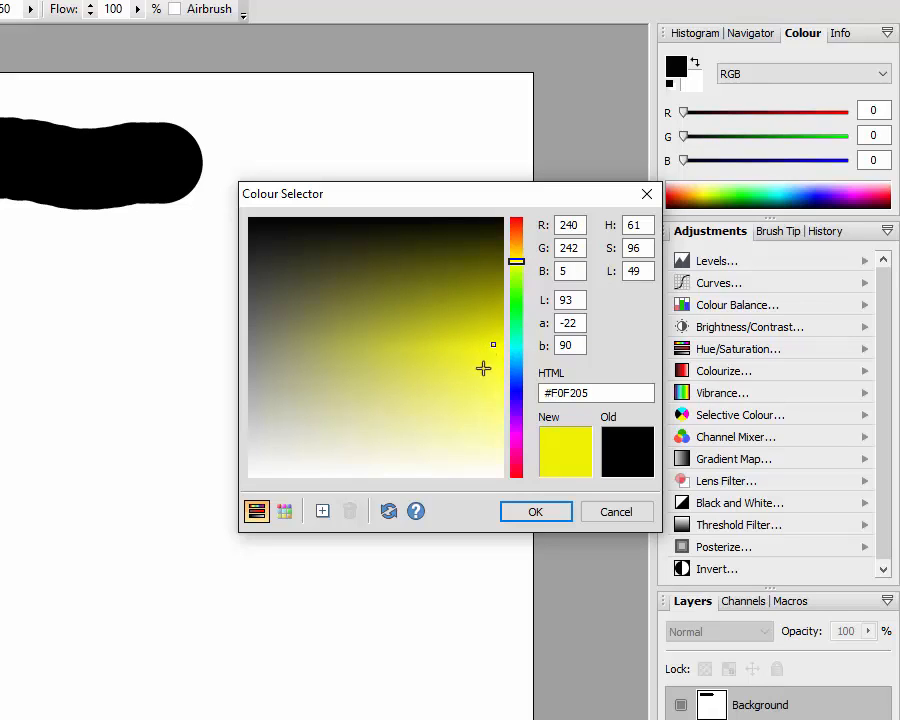
pyautogui.click(474, 403)
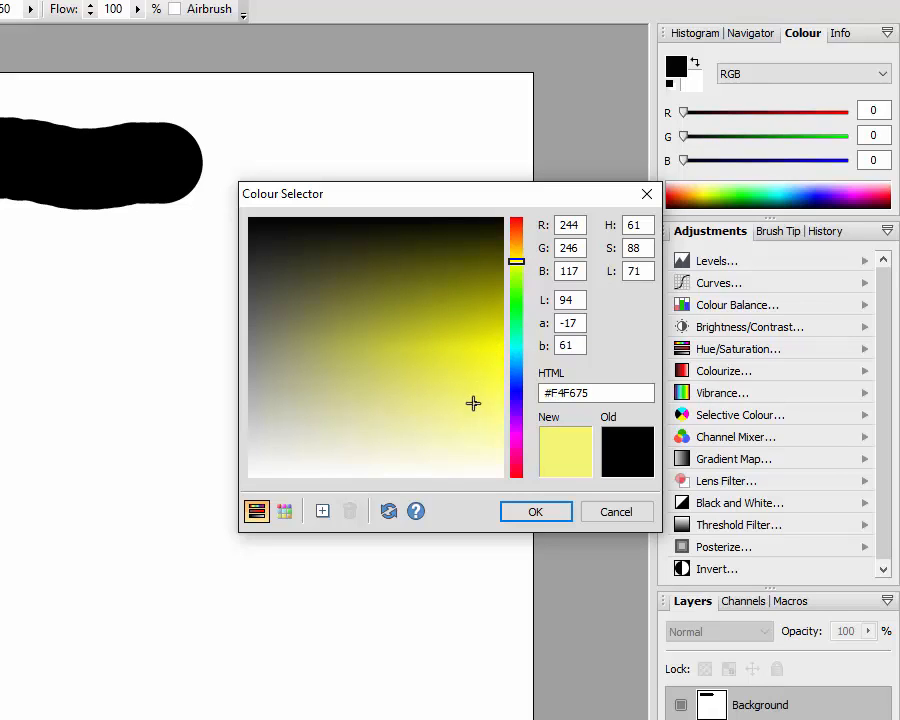
# Step: Set the foreground colour to blue #378DE1 and paint a looping stroke beneath the black one
pyautogui.click(517, 369)
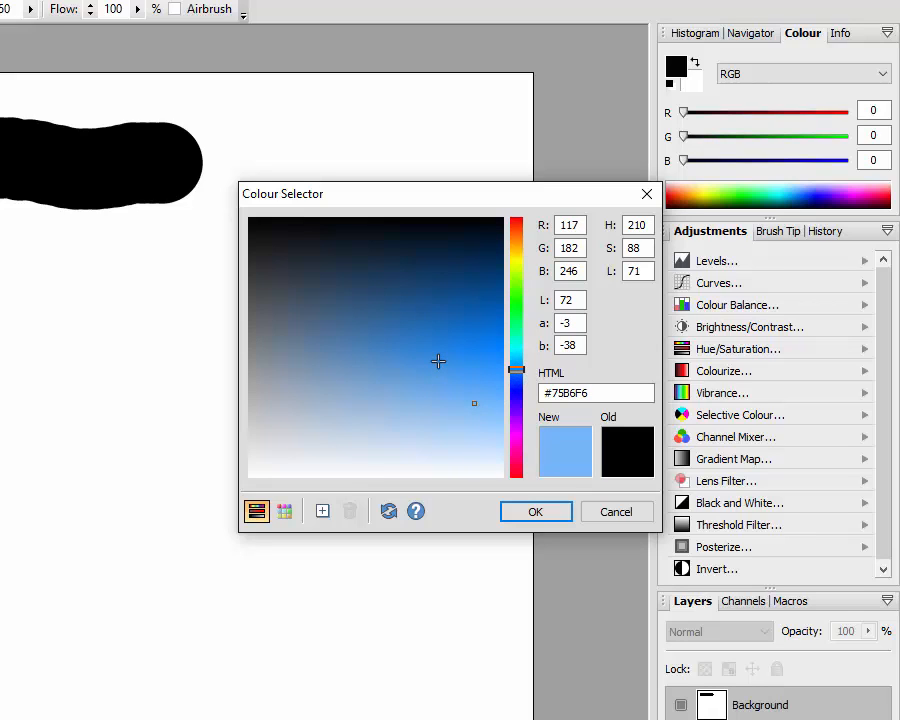
pyautogui.click(438, 361)
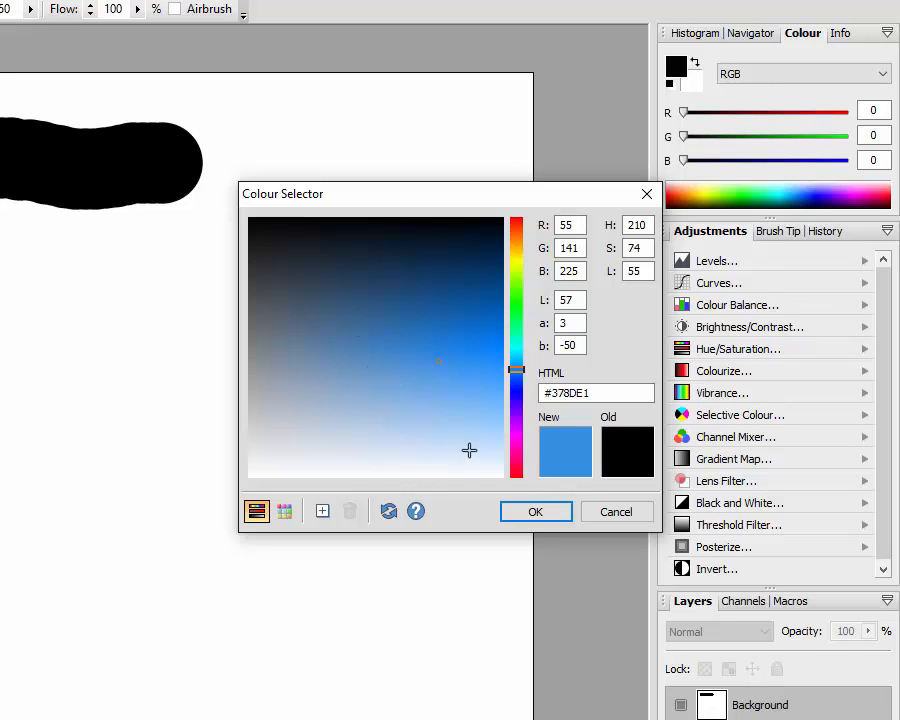
pyautogui.click(537, 513)
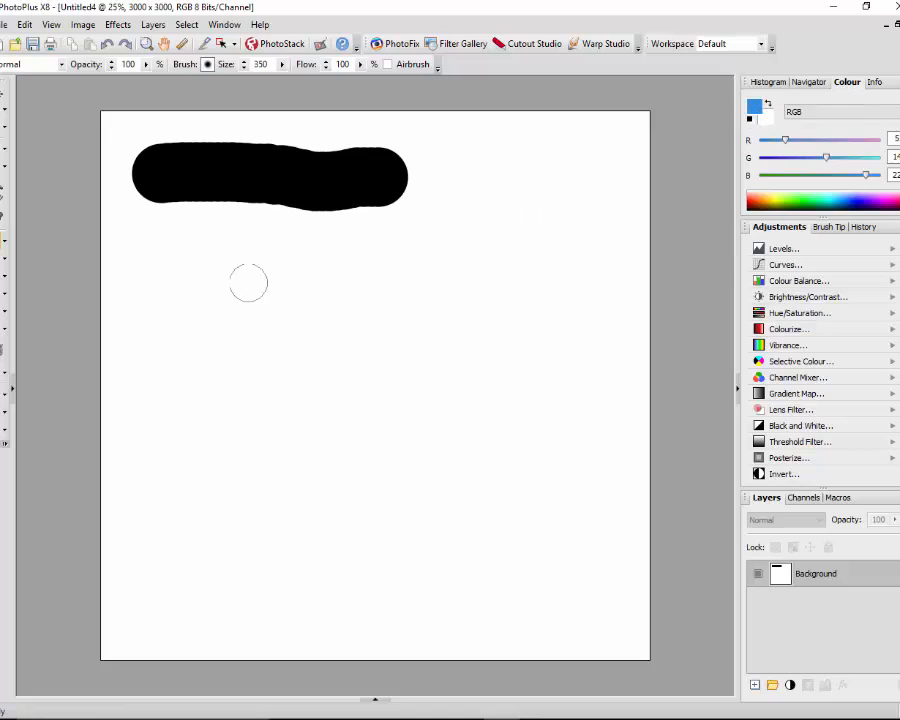
pyautogui.moveTo(162, 260)
pyautogui.mouseDown()
pyautogui.moveTo(416, 263)
pyautogui.moveTo(486, 300)
pyautogui.moveTo(404, 325)
pyautogui.moveTo(285, 335)
pyautogui.moveTo(430, 372)
pyautogui.mouseUp()
# Step: Change the foreground colour to green #3FE137 and paint two curving strokes over the blue one
pyautogui.click(755, 109)
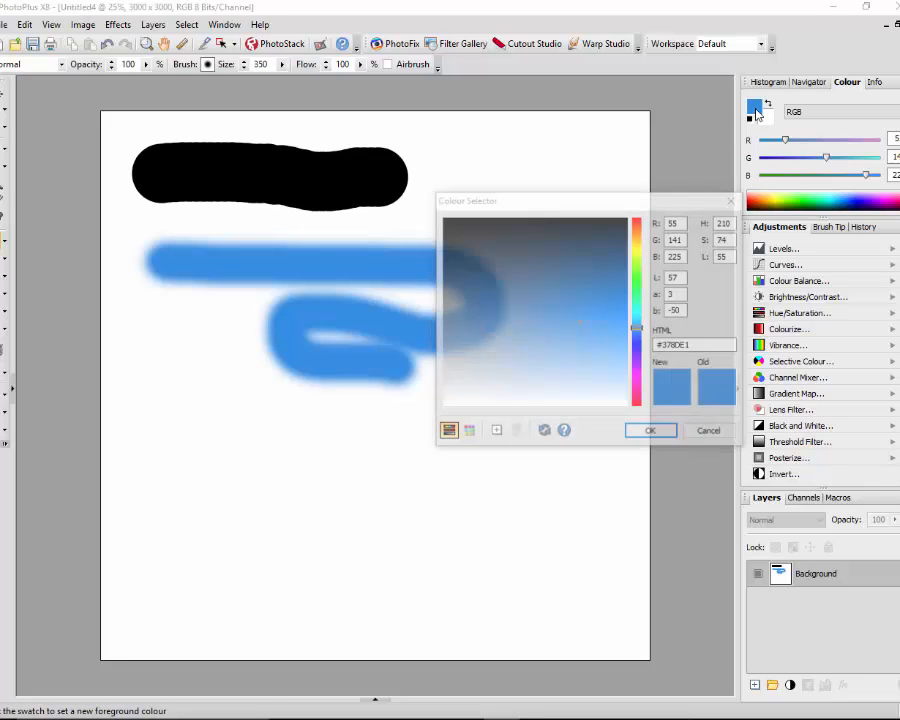
pyautogui.click(637, 278)
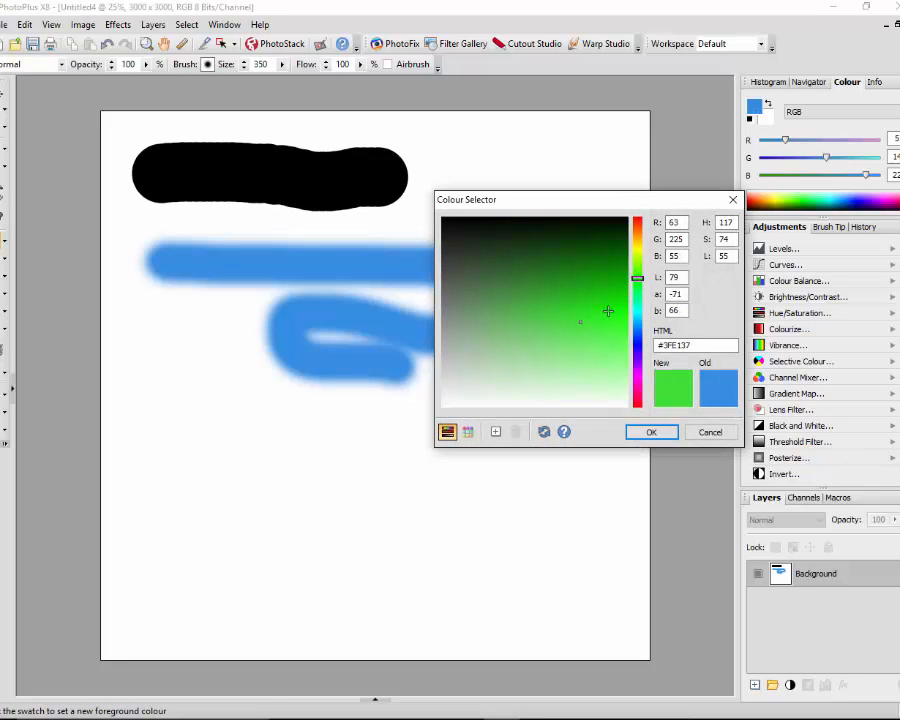
pyautogui.click(651, 432)
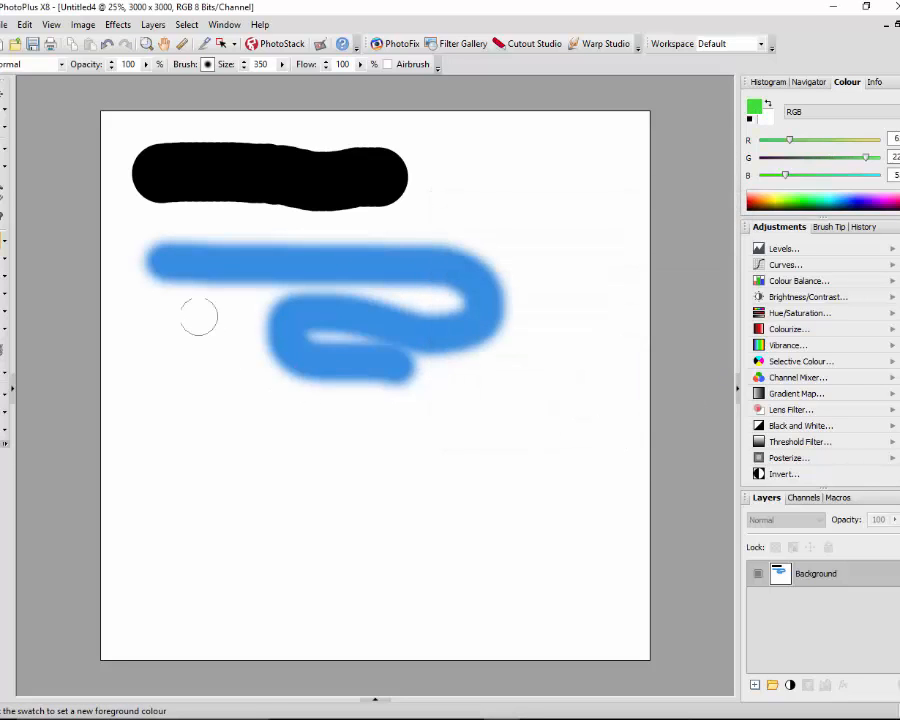
pyautogui.moveTo(195, 315)
pyautogui.mouseDown()
pyautogui.moveTo(202, 360)
pyautogui.moveTo(334, 349)
pyautogui.moveTo(451, 280)
pyautogui.moveTo(543, 362)
pyautogui.moveTo(385, 379)
pyautogui.moveTo(148, 372)
pyautogui.mouseUp()
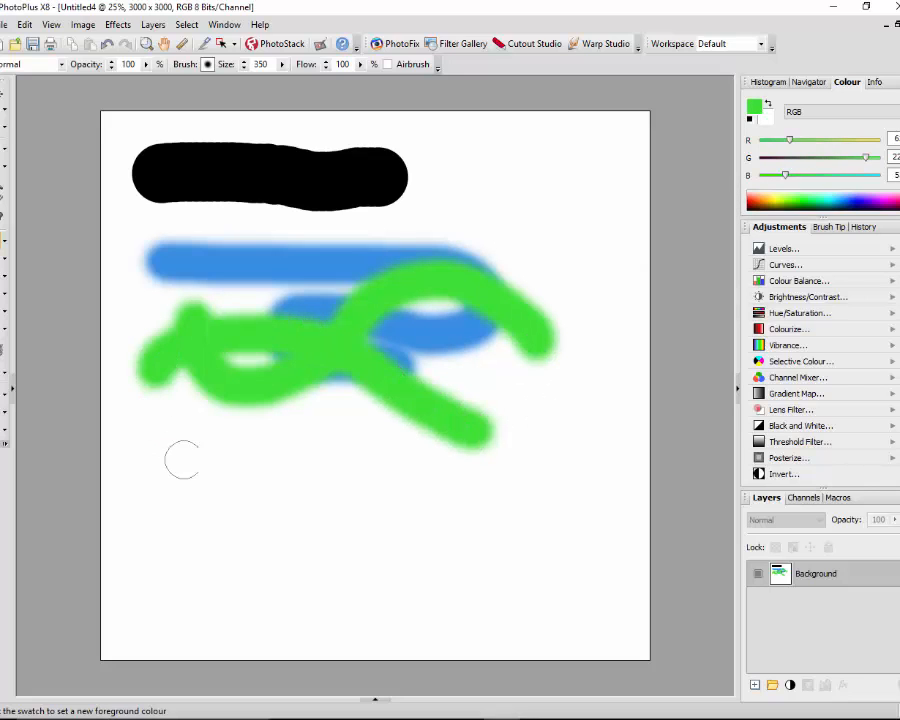
pyautogui.moveTo(262, 466); pyautogui.dragTo(500, 272)
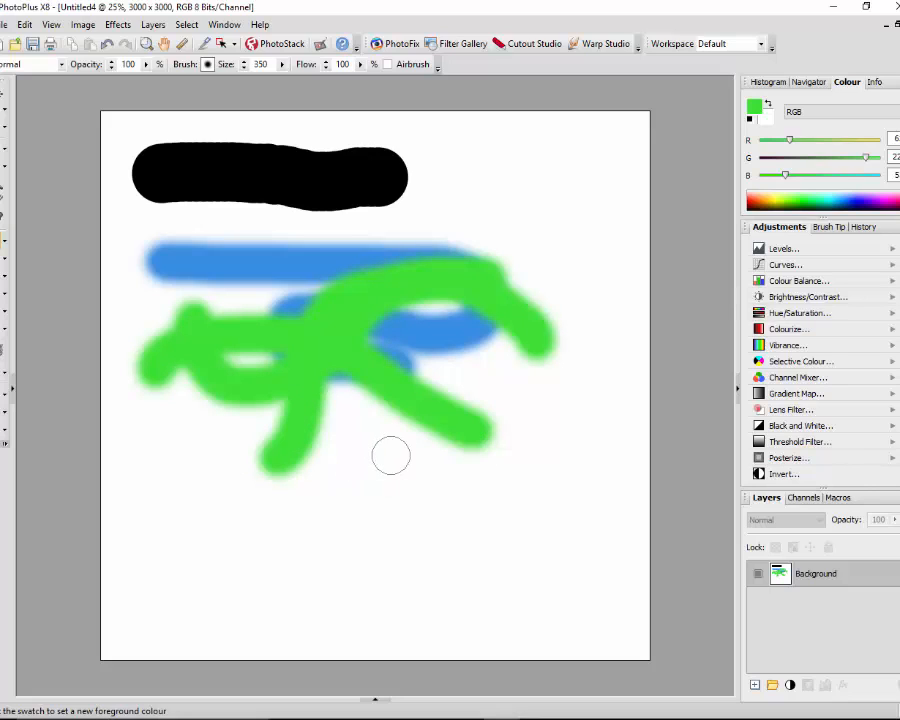
# Step: Undo the blue and green strokes and reset the foreground and background colours to black and white
pyautogui.hotkey('ctrl', 'z')
pyautogui.hotkey('ctrl', 'z')
pyautogui.hotkey('ctrl', 'z')
pyautogui.hotkey('ctrl', 'z')
pyautogui.hotkey('ctrl', 'z')
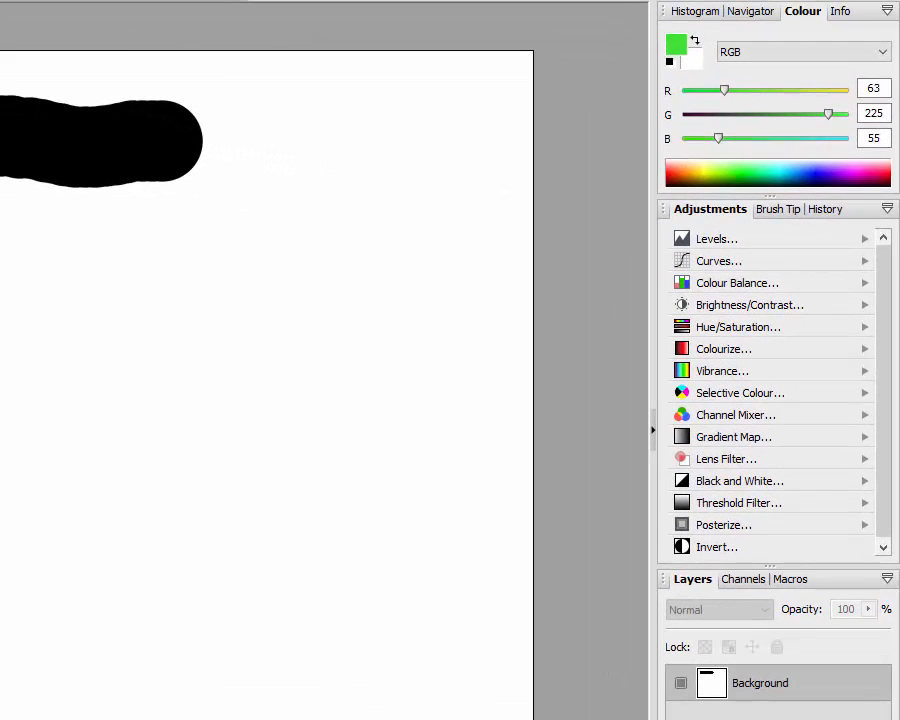
pyautogui.click(672, 72)
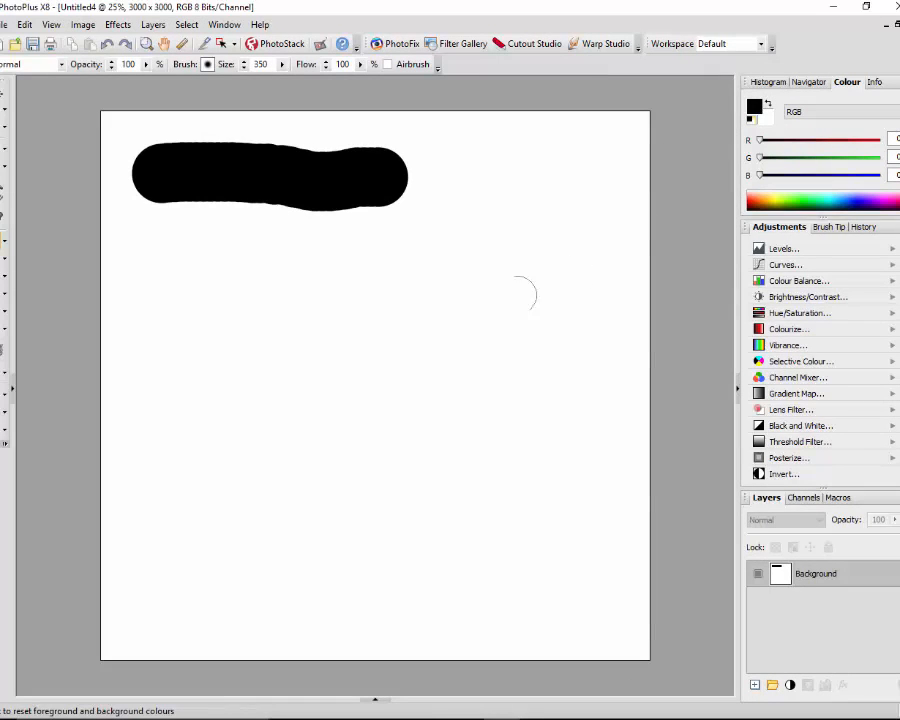
# Step: Swap the foreground to white, paint a horizontal stroke inside the black stroke, and swap the colours back
pyautogui.click(769, 105)
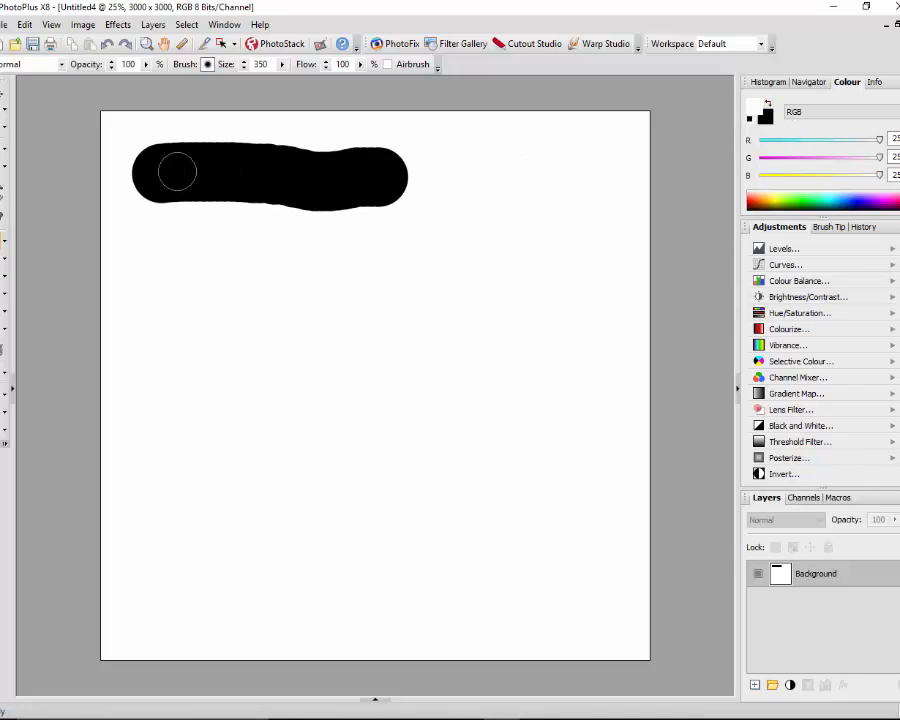
pyautogui.moveTo(177, 173); pyautogui.dragTo(363, 177)
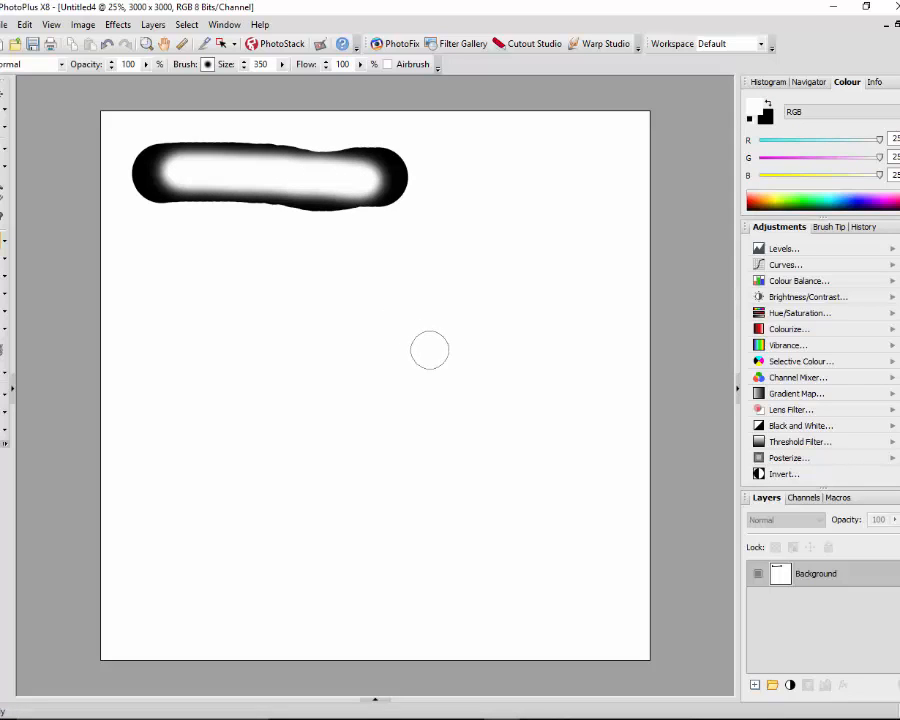
pyautogui.click(768, 104)
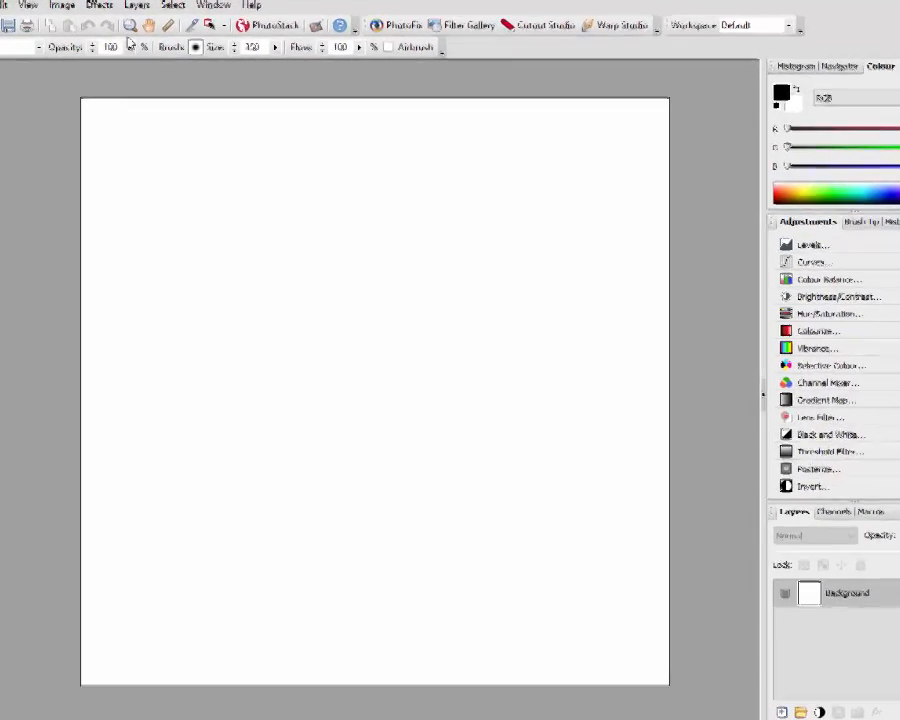
# Step: Set the brush hardness to 100 and paint a thick horizontal black stroke across the upper part of the blank canvas
pyautogui.click(179, 28)
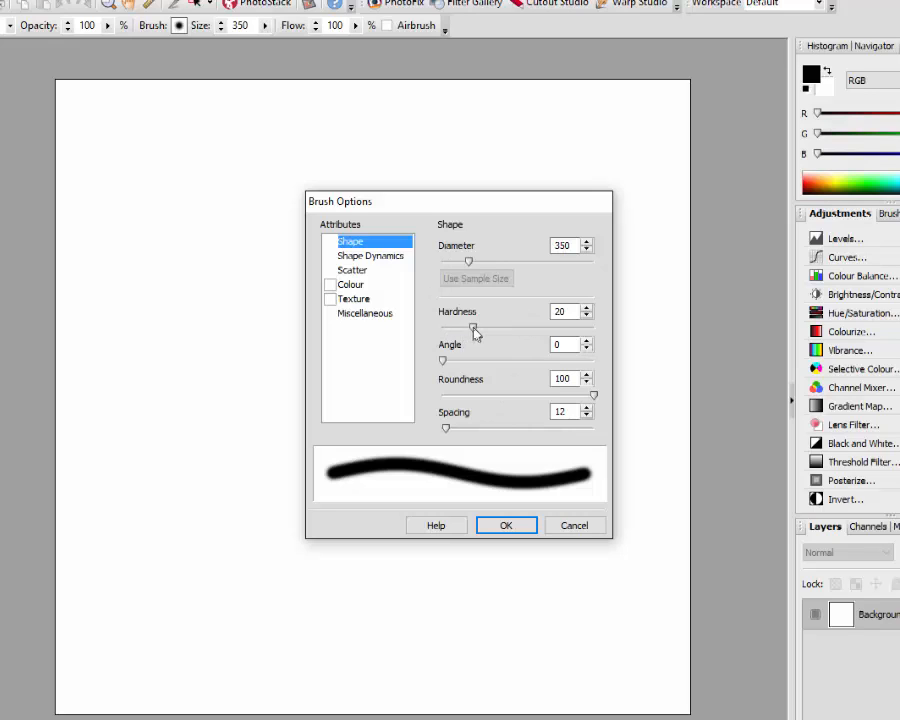
pyautogui.moveTo(473, 332)
pyautogui.mouseDown()
pyautogui.moveTo(598, 340)
pyautogui.moveTo(458, 338)
pyautogui.moveTo(562, 340)
pyautogui.moveTo(588, 300)
pyautogui.moveTo(588, 377)
pyautogui.mouseUp()
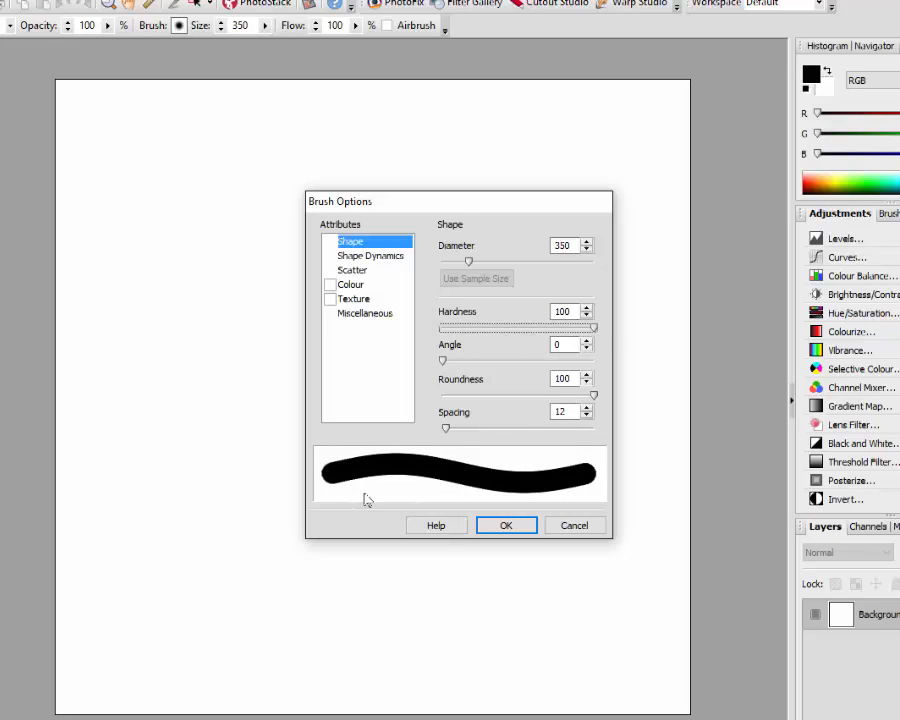
pyautogui.moveTo(593, 328)
pyautogui.mouseDown()
pyautogui.moveTo(446, 340)
pyautogui.moveTo(600, 340)
pyautogui.mouseUp()
pyautogui.click(506, 526)
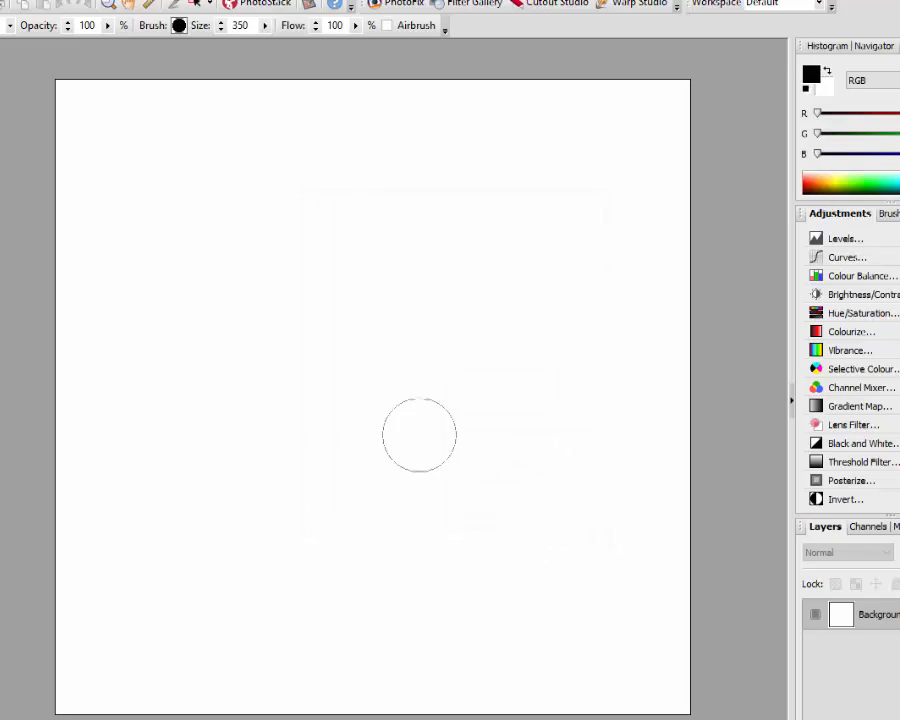
pyautogui.moveTo(112, 135); pyautogui.dragTo(406, 140)
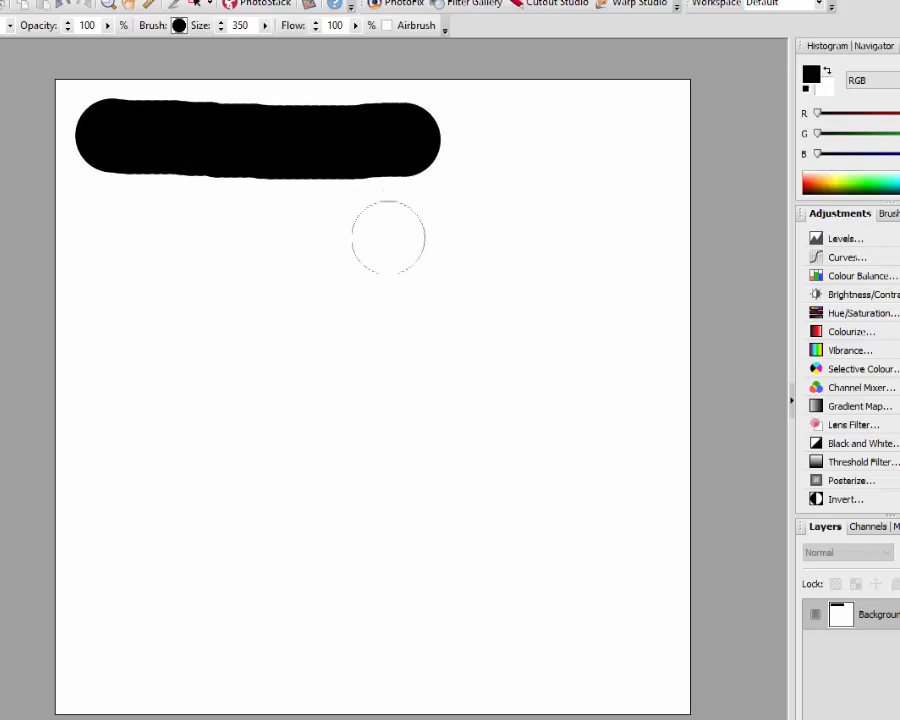
# Step: Set the brush roundness to 6 and paint a long wavy stroke below the black bar that doubles back at the canvas's right side
pyautogui.click(179, 26)
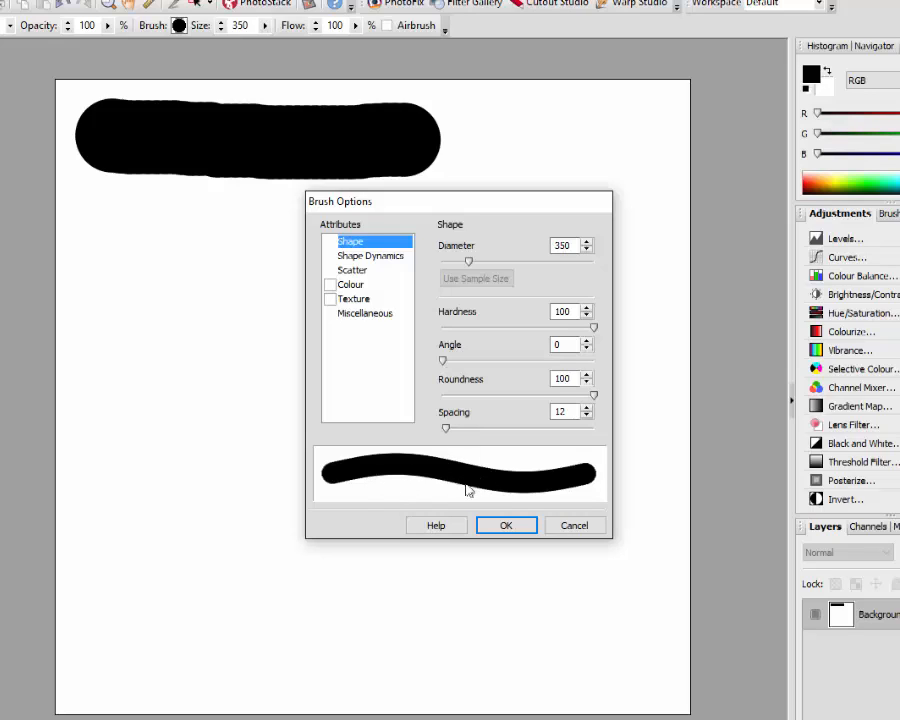
pyautogui.moveTo(444, 363)
pyautogui.mouseDown()
pyautogui.moveTo(597, 371)
pyautogui.moveTo(443, 370)
pyautogui.mouseUp()
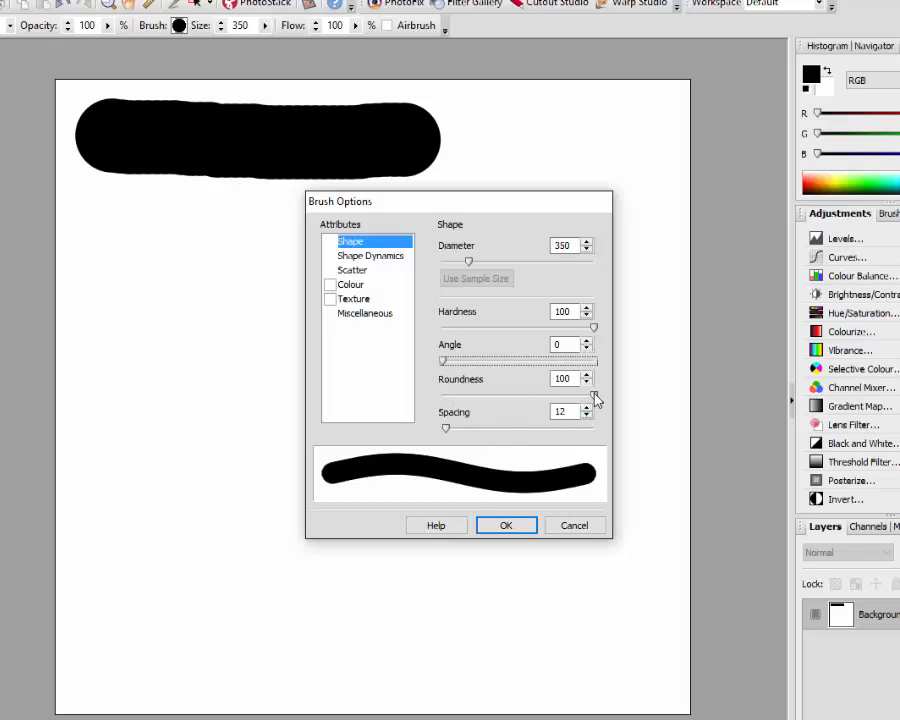
pyautogui.moveTo(596, 399); pyautogui.dragTo(452, 400)
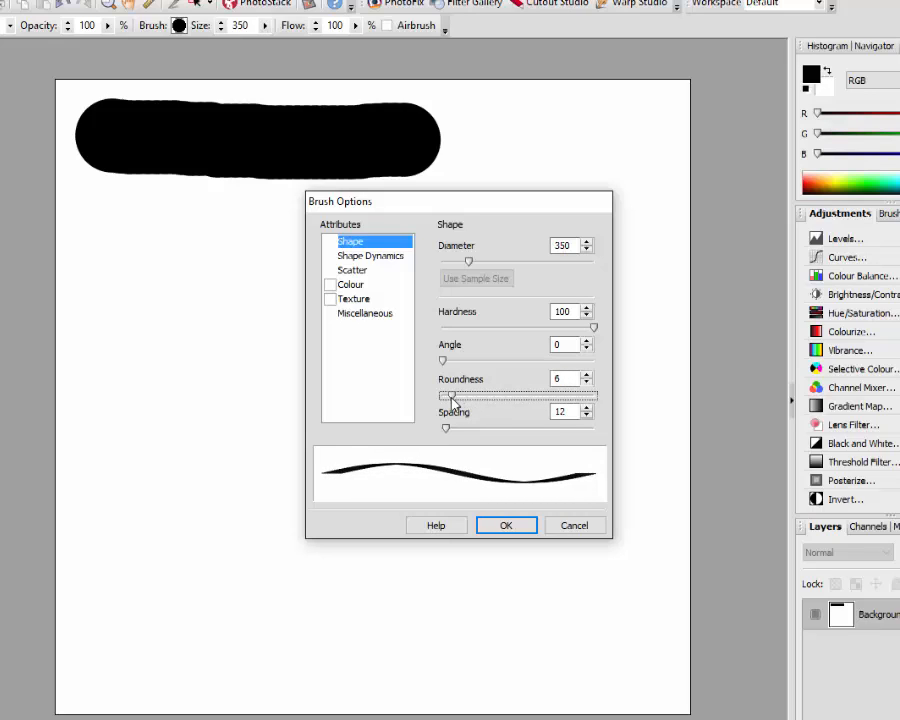
pyautogui.click(512, 529)
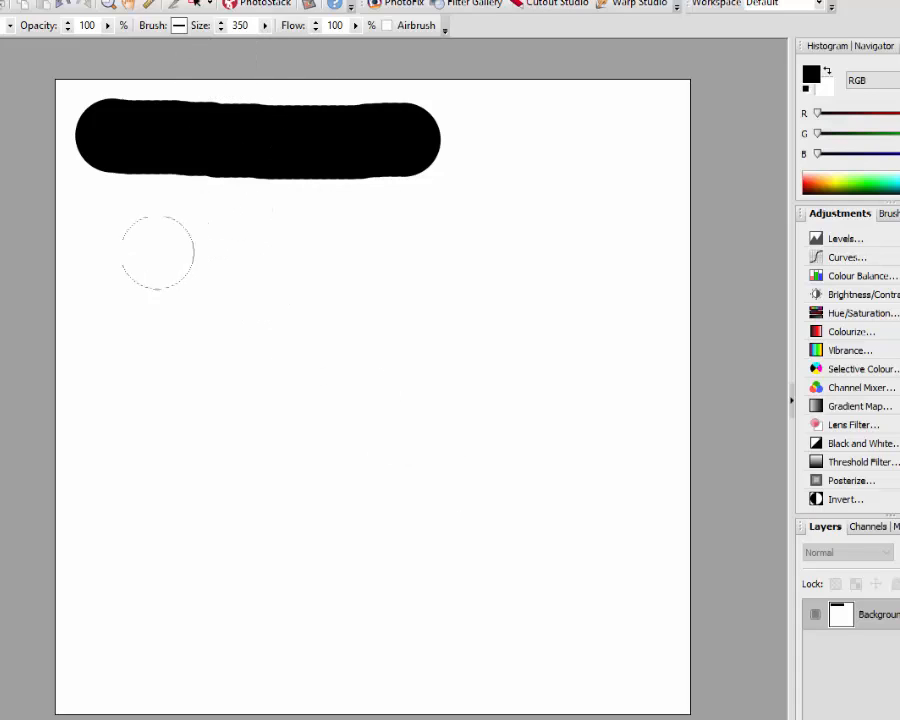
pyautogui.moveTo(104, 233)
pyautogui.mouseDown()
pyautogui.moveTo(413, 267)
pyautogui.moveTo(491, 226)
pyautogui.moveTo(556, 295)
pyautogui.moveTo(583, 279)
pyautogui.moveTo(595, 188)
pyautogui.moveTo(633, 232)
pyautogui.moveTo(647, 314)
pyautogui.moveTo(527, 337)
pyautogui.moveTo(460, 303)
pyautogui.moveTo(392, 342)
pyautogui.moveTo(337, 342)
pyautogui.moveTo(278, 307)
pyautogui.moveTo(232, 300)
pyautogui.moveTo(207, 340)
pyautogui.moveTo(171, 351)
pyautogui.moveTo(123, 298)
pyautogui.moveTo(105, 272)
pyautogui.mouseUp()
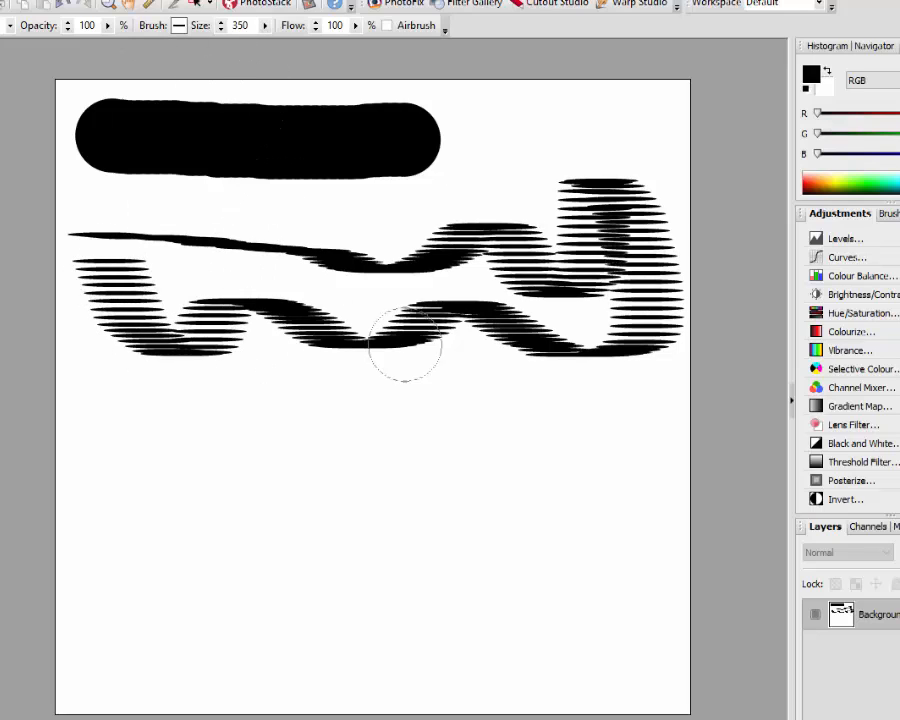
# Step: Set the brush angle to 229 and paint a wavy stroke across the canvas below the roundness sample
pyautogui.click(179, 27)
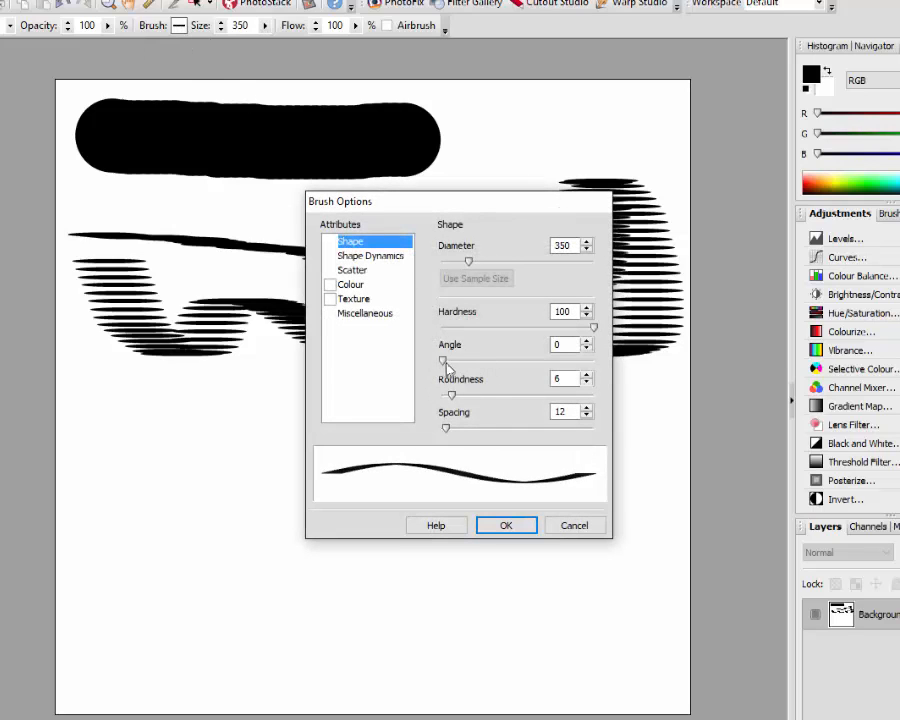
pyautogui.moveTo(443, 366)
pyautogui.mouseDown()
pyautogui.moveTo(478, 366)
pyautogui.moveTo(437, 375)
pyautogui.moveTo(482, 365)
pyautogui.moveTo(593, 378)
pyautogui.moveTo(516, 369)
pyautogui.moveTo(541, 369)
pyautogui.mouseUp()
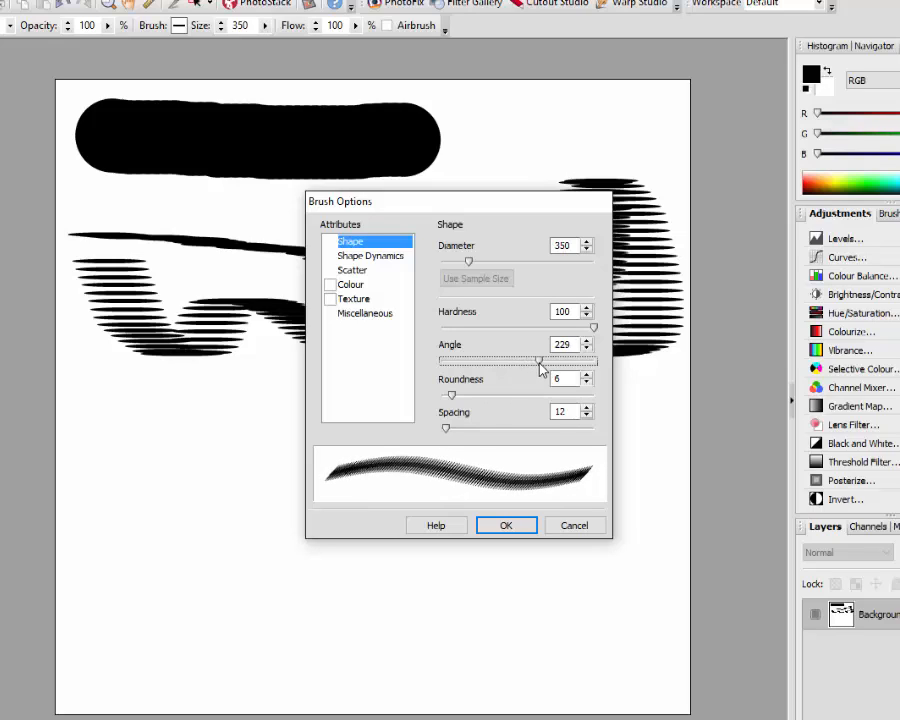
pyautogui.click(521, 527)
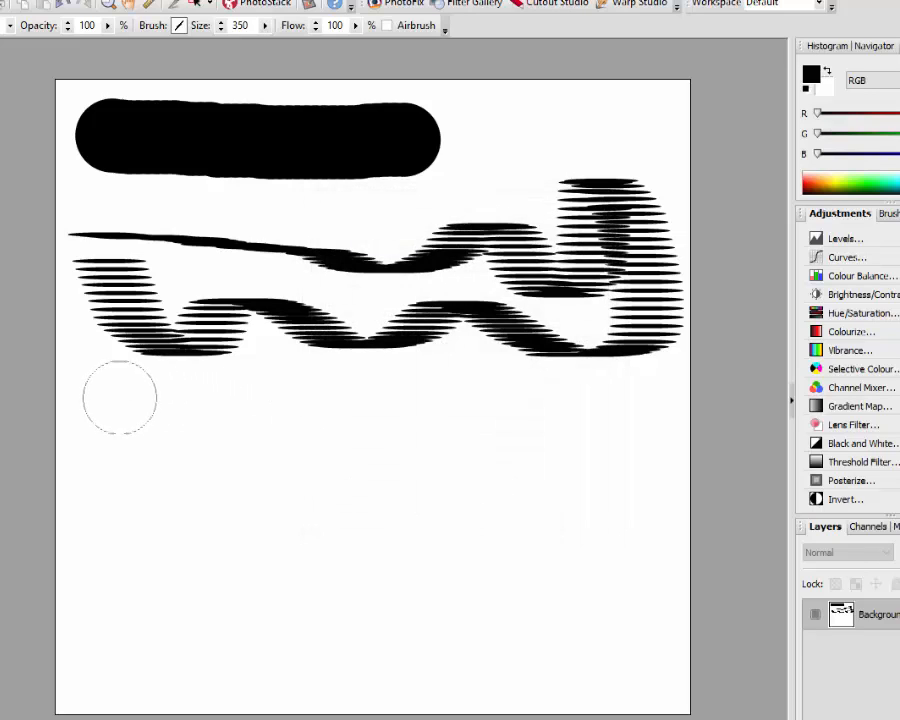
pyautogui.moveTo(120, 397)
pyautogui.mouseDown()
pyautogui.moveTo(228, 426)
pyautogui.moveTo(258, 401)
pyautogui.moveTo(294, 397)
pyautogui.moveTo(331, 415)
pyautogui.moveTo(333, 443)
pyautogui.moveTo(378, 455)
pyautogui.moveTo(425, 394)
pyautogui.moveTo(459, 414)
pyautogui.moveTo(481, 471)
pyautogui.moveTo(530, 482)
pyautogui.moveTo(581, 451)
pyautogui.moveTo(600, 420)
pyautogui.moveTo(636, 460)
pyautogui.mouseUp()
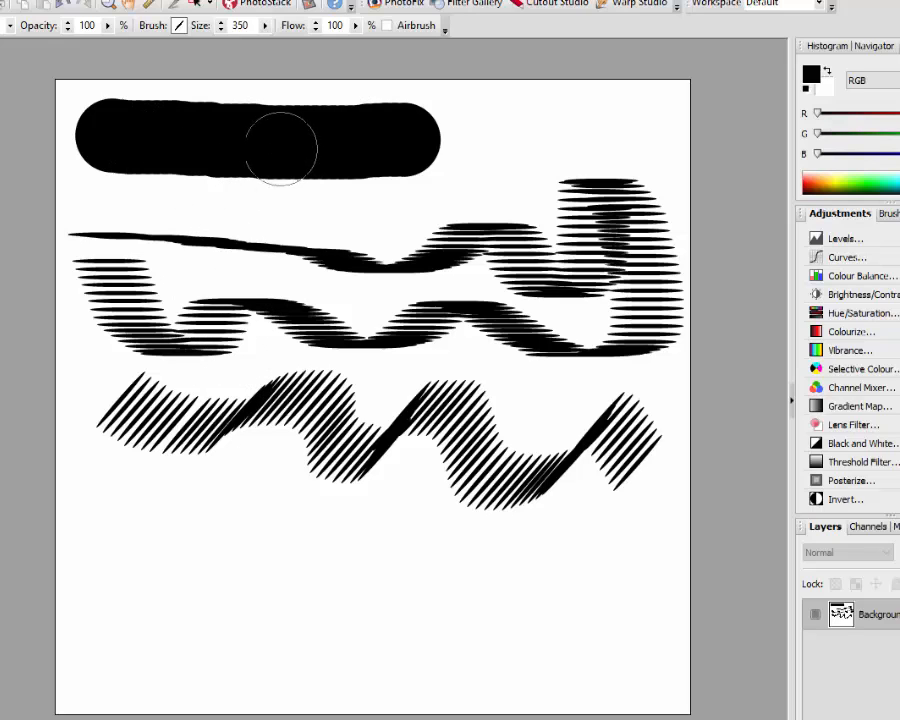
# Step: Set the brush spacing to 362 and paint three separate slanted marks across the lower part of the canvas
pyautogui.click(179, 27)
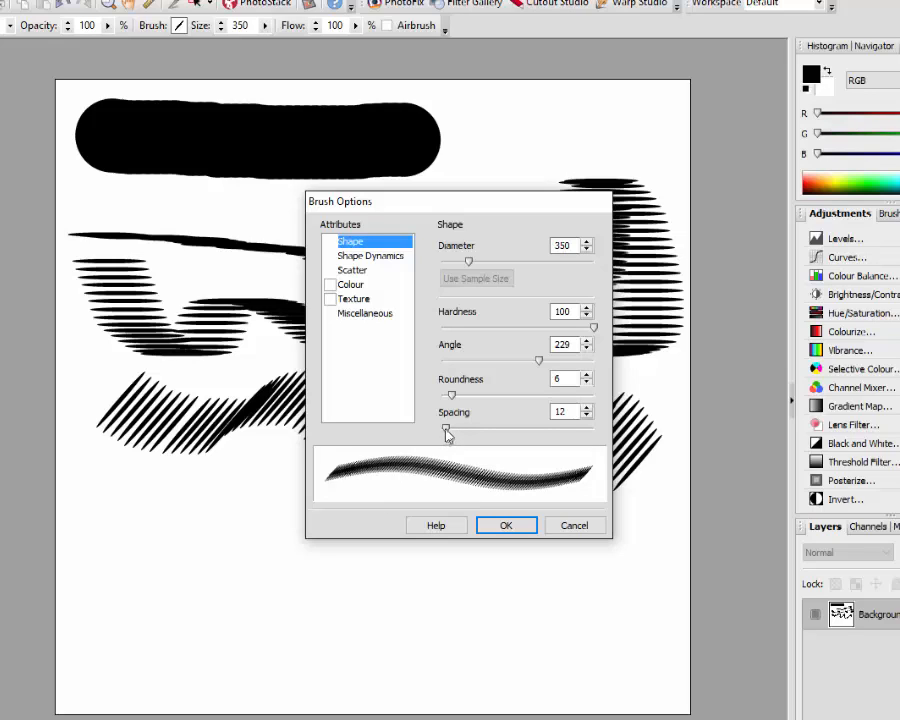
pyautogui.click(453, 430)
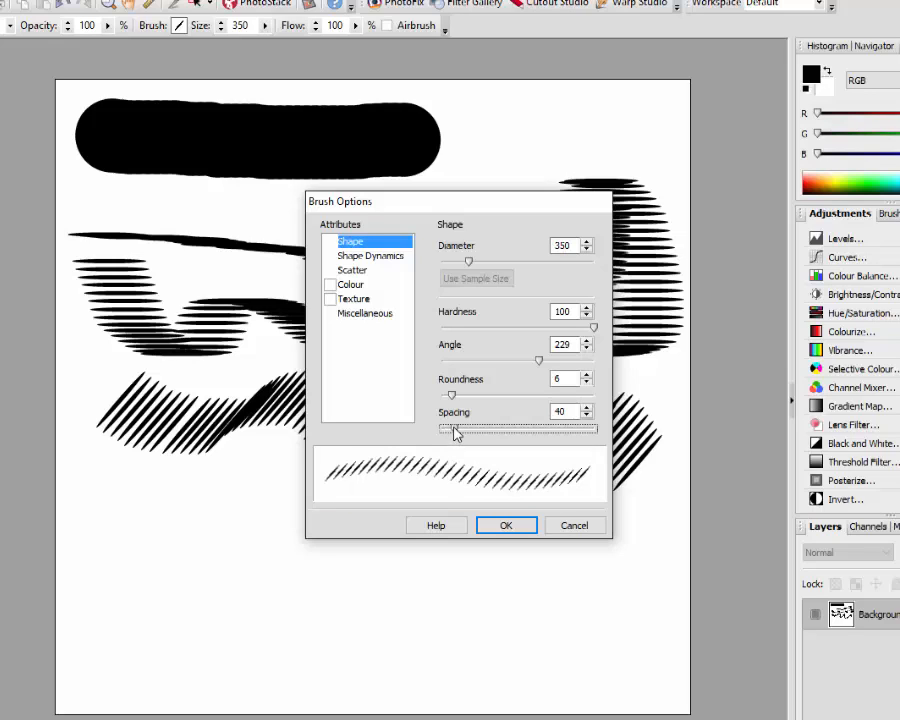
pyautogui.moveTo(458, 428); pyautogui.dragTo(552, 430)
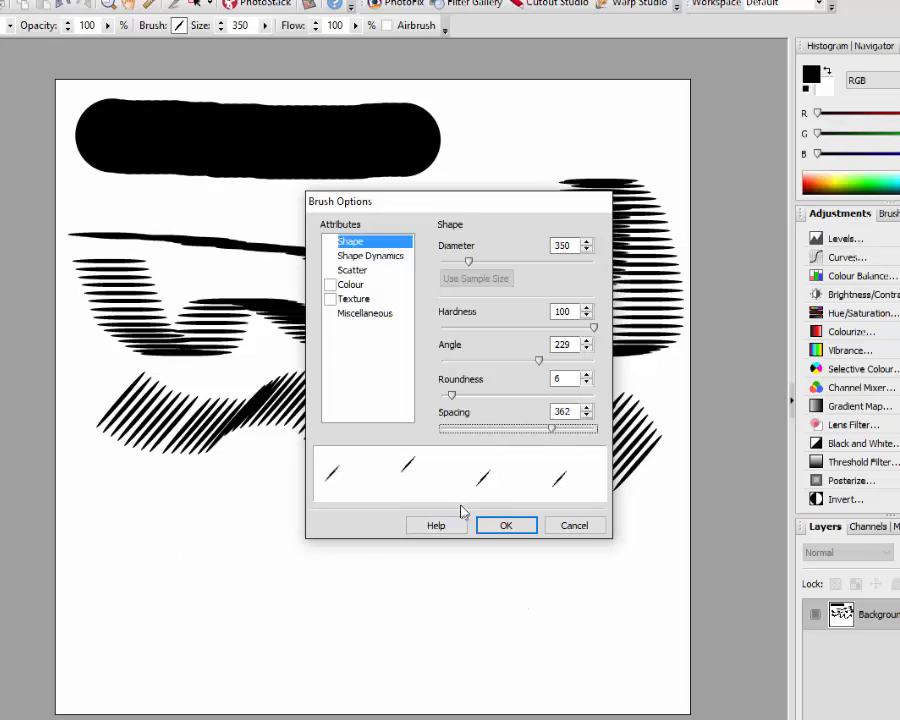
pyautogui.click(512, 528)
pyautogui.moveTo(121, 494); pyautogui.dragTo(76, 545)
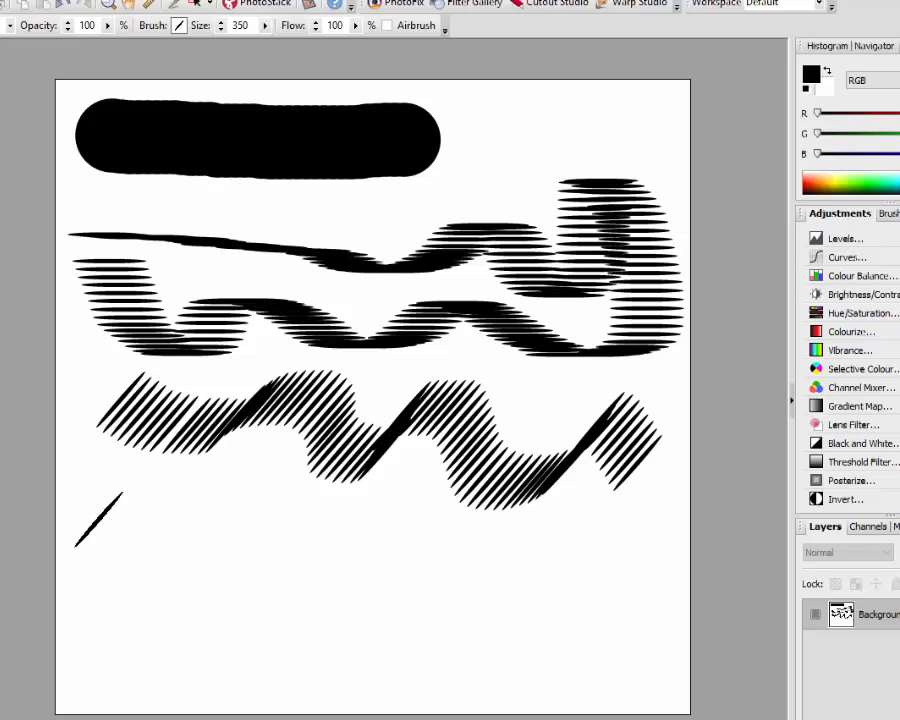
pyautogui.click(354, 558)
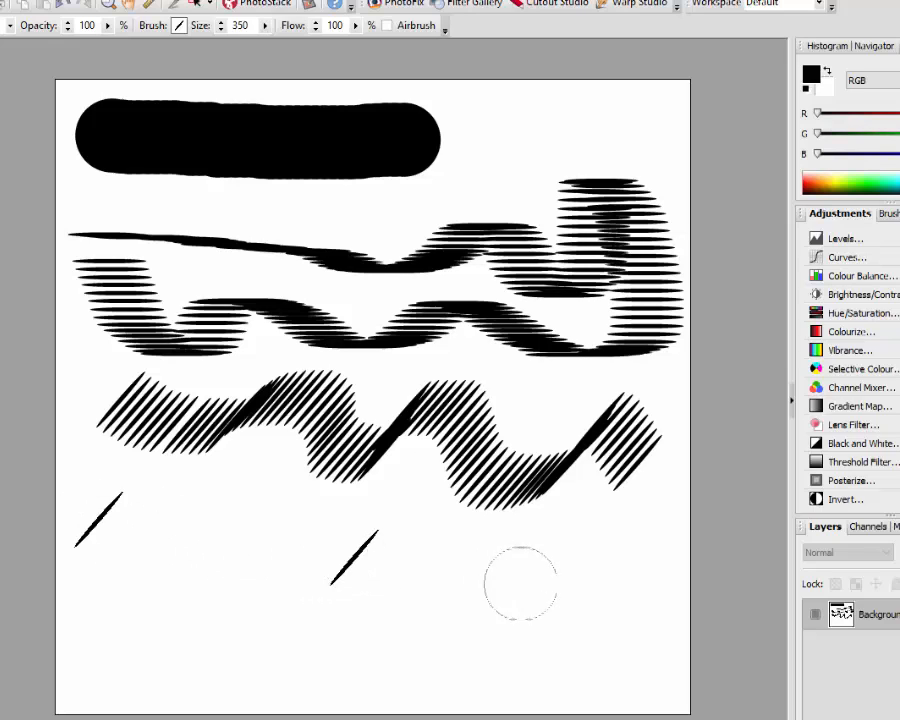
pyautogui.click(603, 617)
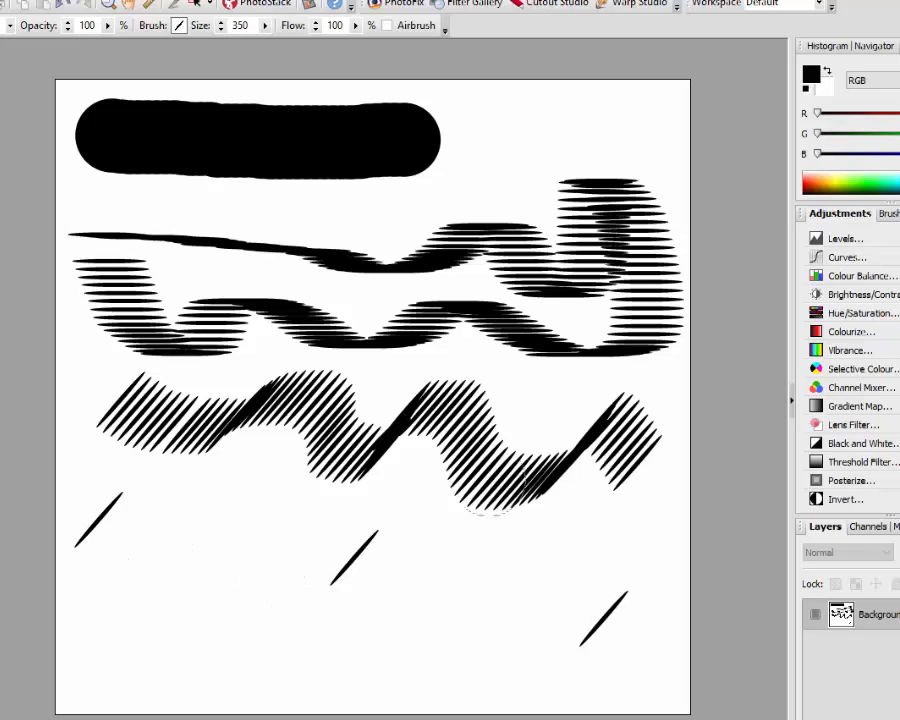
# Step: Reduce the brush spacing to 92 and paint a long stroke of spaced slanted marks among the three single marks
pyautogui.click(179, 25)
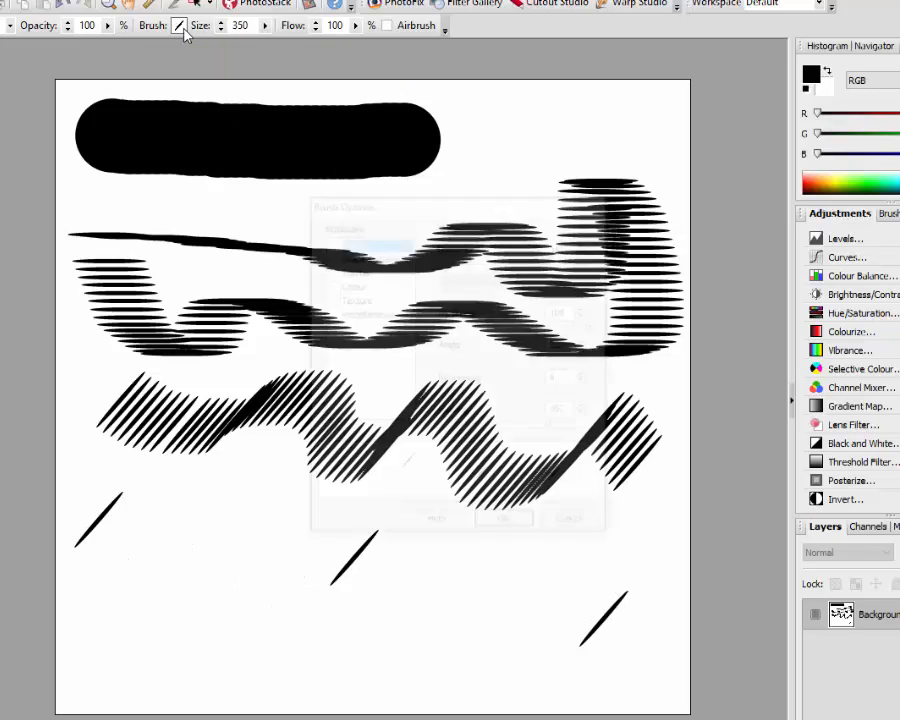
pyautogui.moveTo(551, 428)
pyautogui.mouseDown()
pyautogui.moveTo(500, 428)
pyautogui.moveTo(470, 440)
pyautogui.mouseUp()
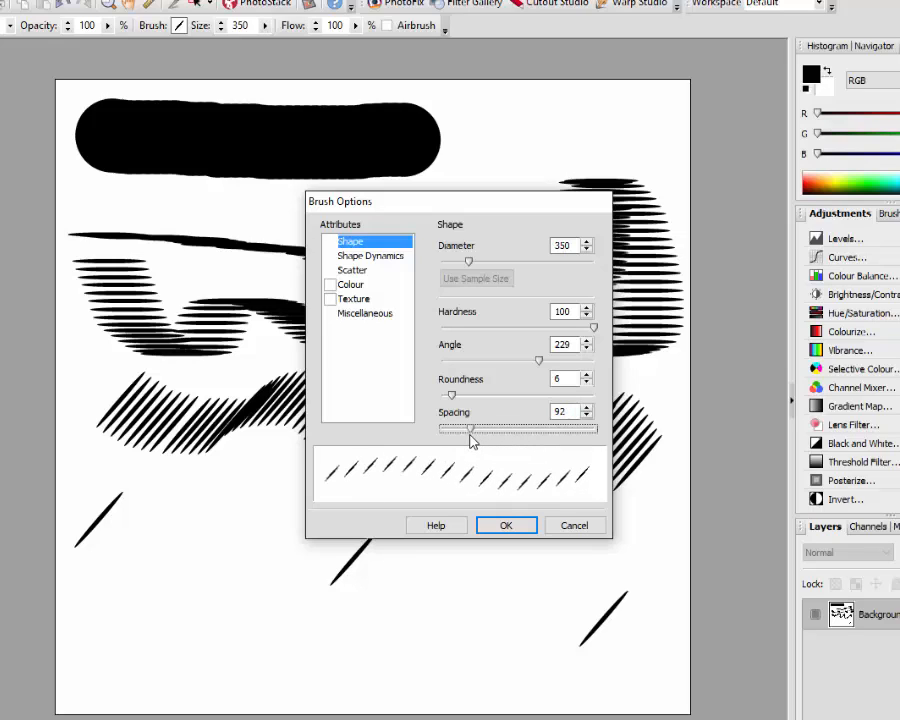
pyautogui.click(505, 527)
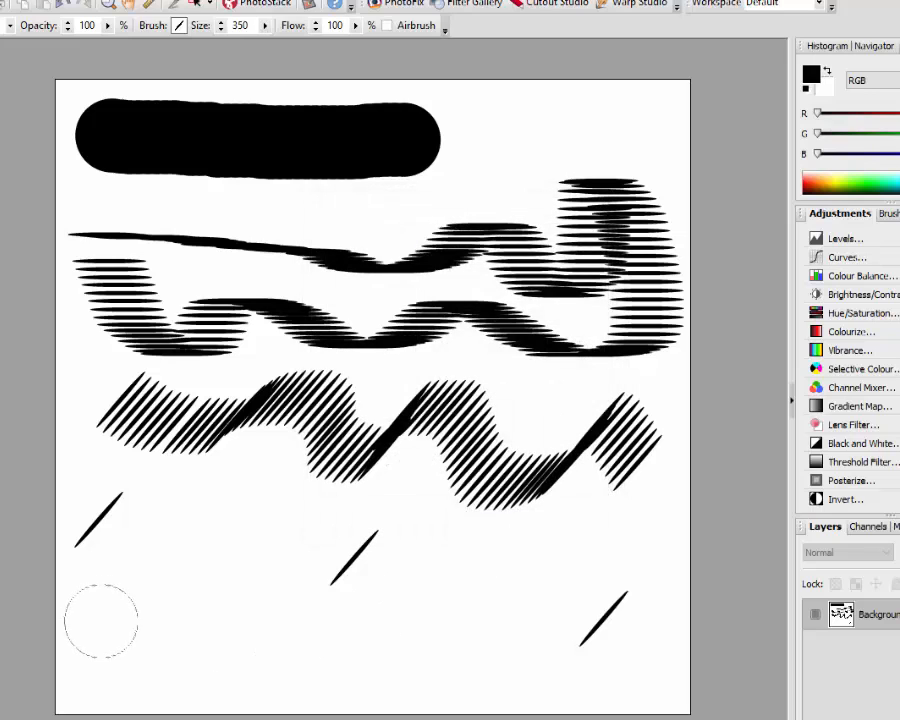
pyautogui.moveTo(113, 628)
pyautogui.mouseDown()
pyautogui.moveTo(316, 601)
pyautogui.moveTo(420, 637)
pyautogui.moveTo(466, 621)
pyautogui.moveTo(531, 557)
pyautogui.moveTo(581, 544)
pyautogui.moveTo(592, 606)
pyautogui.moveTo(482, 611)
pyautogui.moveTo(270, 535)
pyautogui.moveTo(145, 562)
pyautogui.moveTo(182, 621)
pyautogui.moveTo(516, 616)
pyautogui.mouseUp()
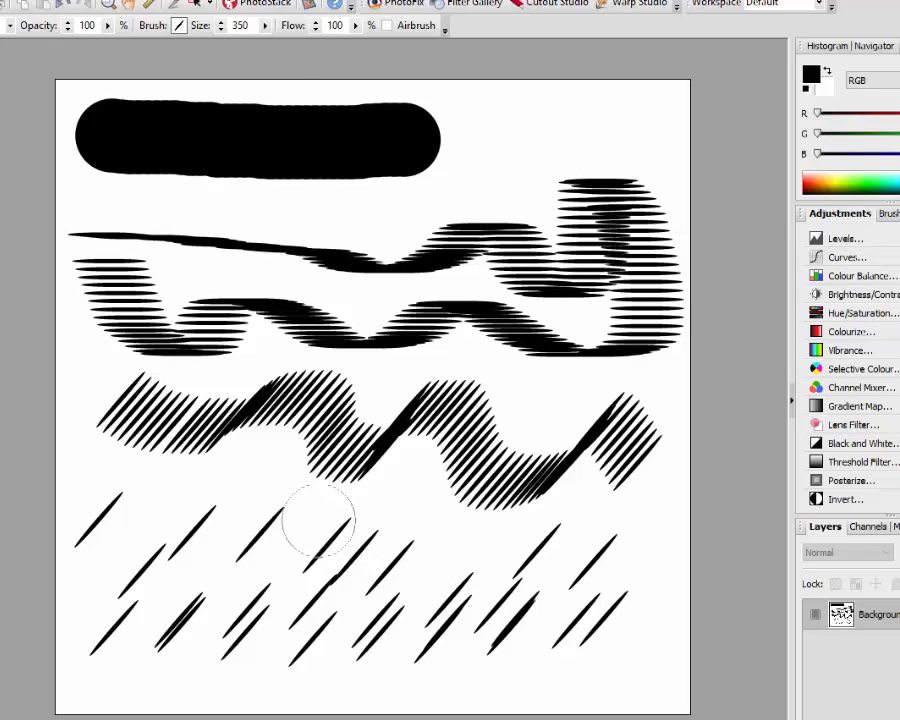
pyautogui.click(180, 26)
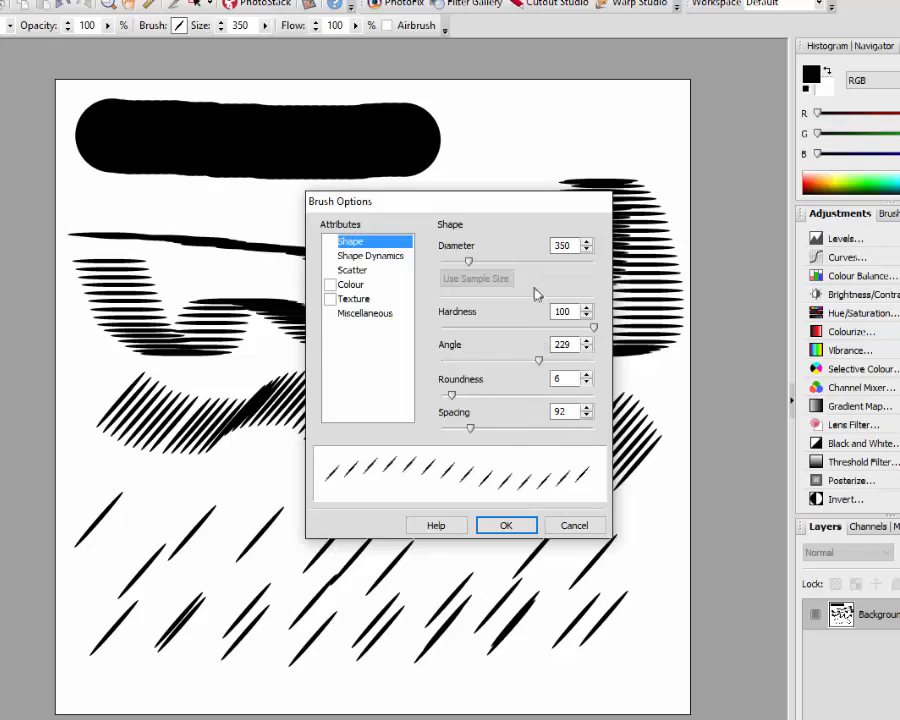
pyautogui.click(574, 527)
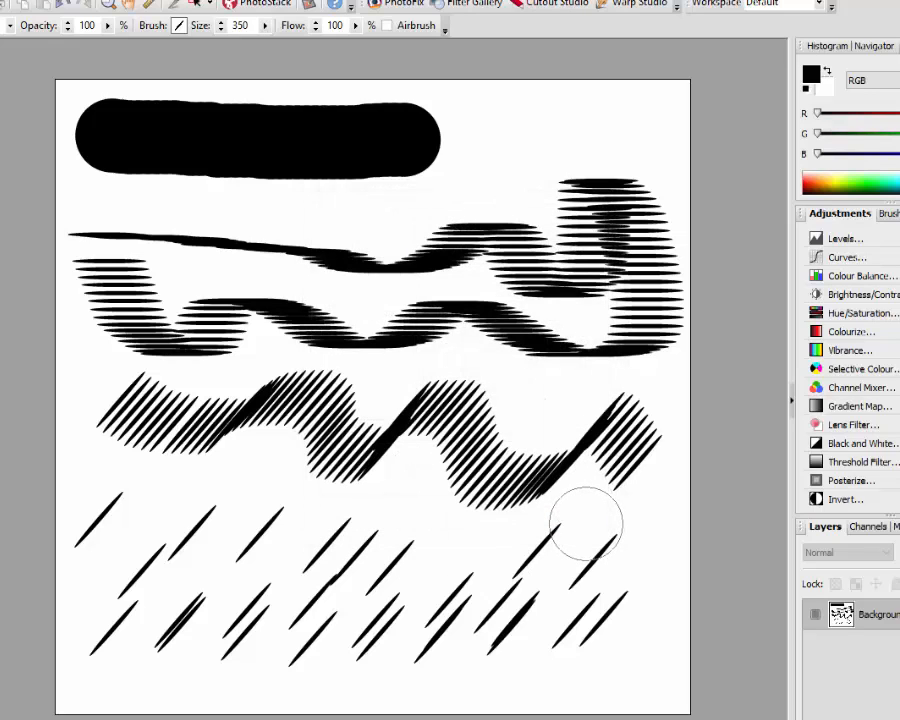
# Step: Undo all the roundness, angle and spacing sample strokes, keeping only the thick black bar
pyautogui.hotkey('ctrl', 'z')
pyautogui.hotkey('ctrl', 'z')
pyautogui.hotkey('ctrl', 'z')
pyautogui.hotkey('ctrl', 'z')
pyautogui.hotkey('ctrl', 'z')
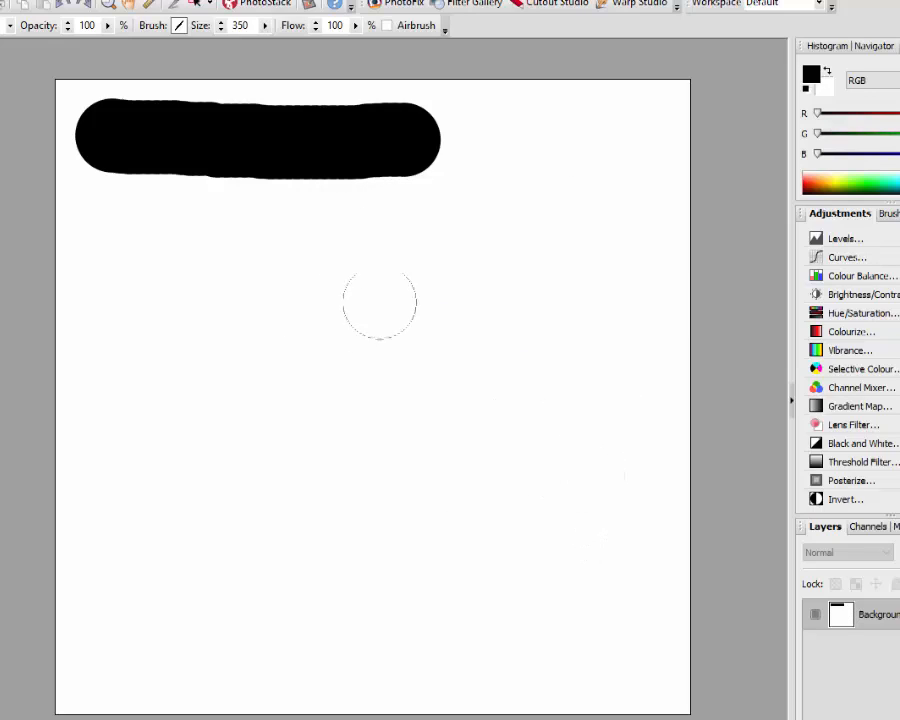
# Step: Set the brush angle to 360 and the roundness to 100, and paint a looping stroke of circles below the black bar
pyautogui.click(181, 27)
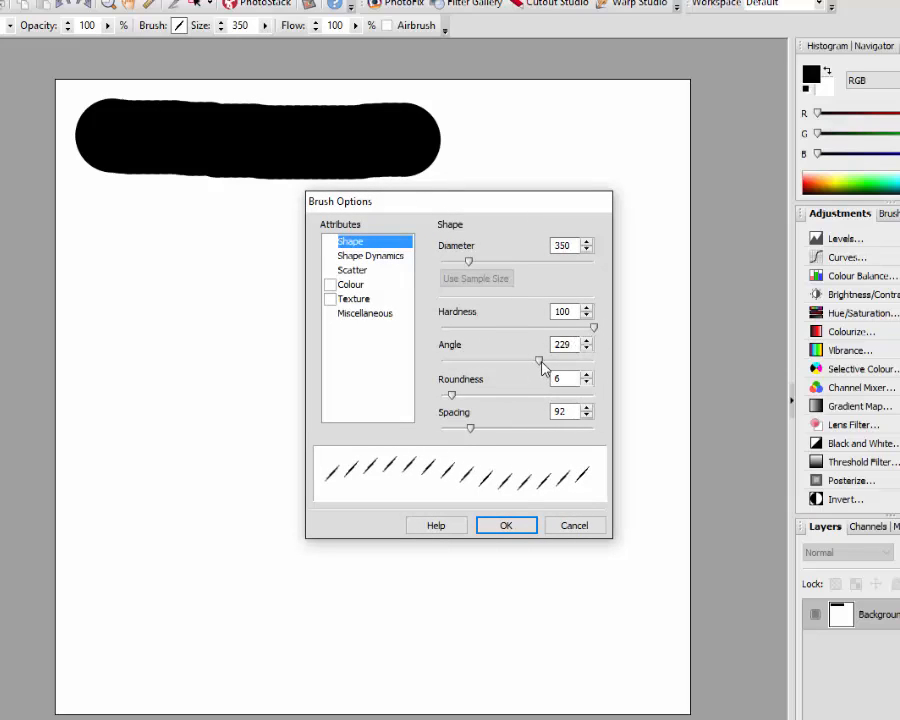
pyautogui.moveTo(541, 363)
pyautogui.mouseDown()
pyautogui.moveTo(571, 362)
pyautogui.moveTo(586, 374)
pyautogui.mouseUp()
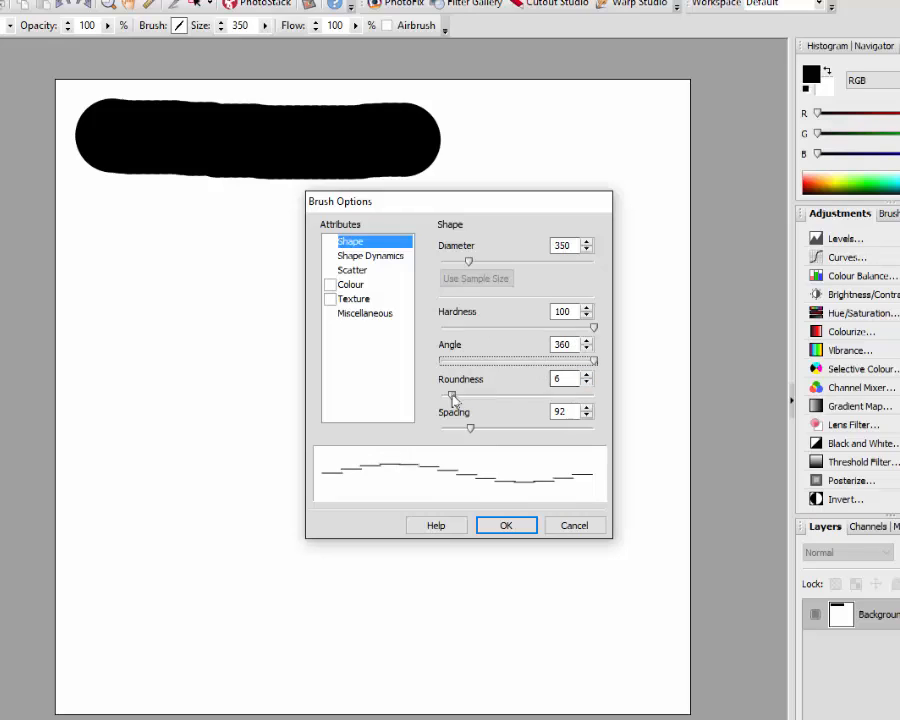
pyautogui.moveTo(452, 397); pyautogui.dragTo(609, 402)
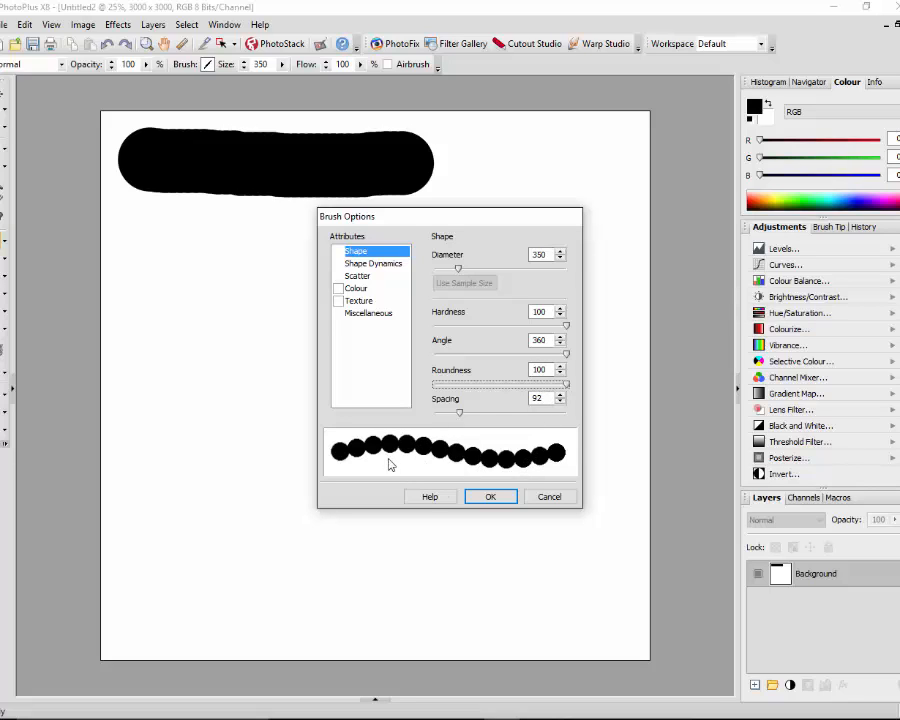
pyautogui.click(487, 497)
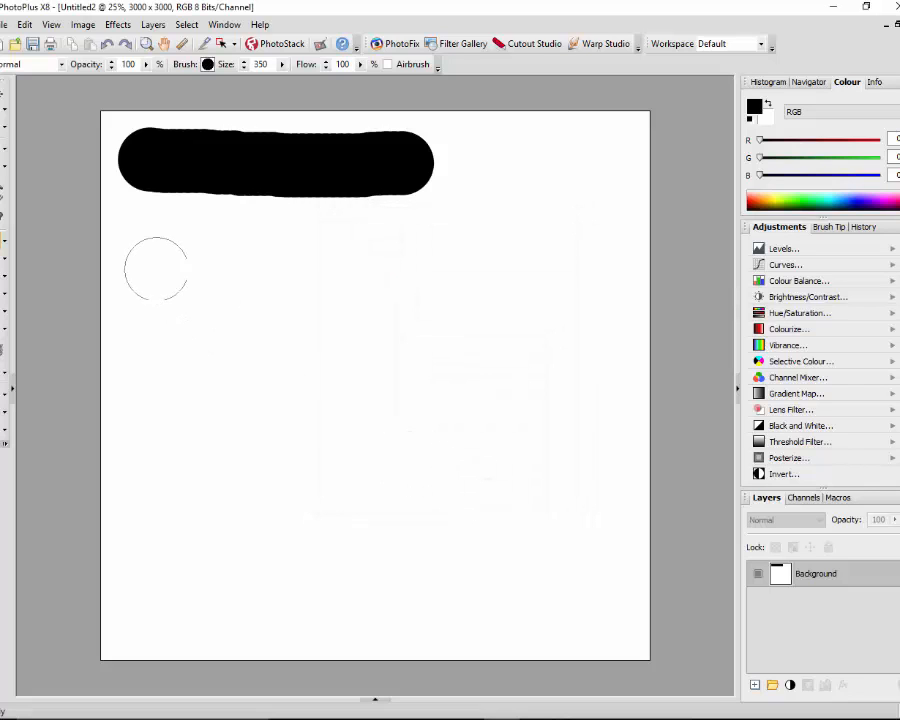
pyautogui.moveTo(158, 269)
pyautogui.mouseDown()
pyautogui.moveTo(420, 334)
pyautogui.moveTo(472, 357)
pyautogui.moveTo(502, 397)
pyautogui.moveTo(524, 397)
pyautogui.moveTo(552, 300)
pyautogui.moveTo(554, 222)
pyautogui.moveTo(427, 244)
pyautogui.moveTo(265, 360)
pyautogui.moveTo(187, 438)
pyautogui.moveTo(114, 402)
pyautogui.moveTo(158, 270)
pyautogui.mouseUp()
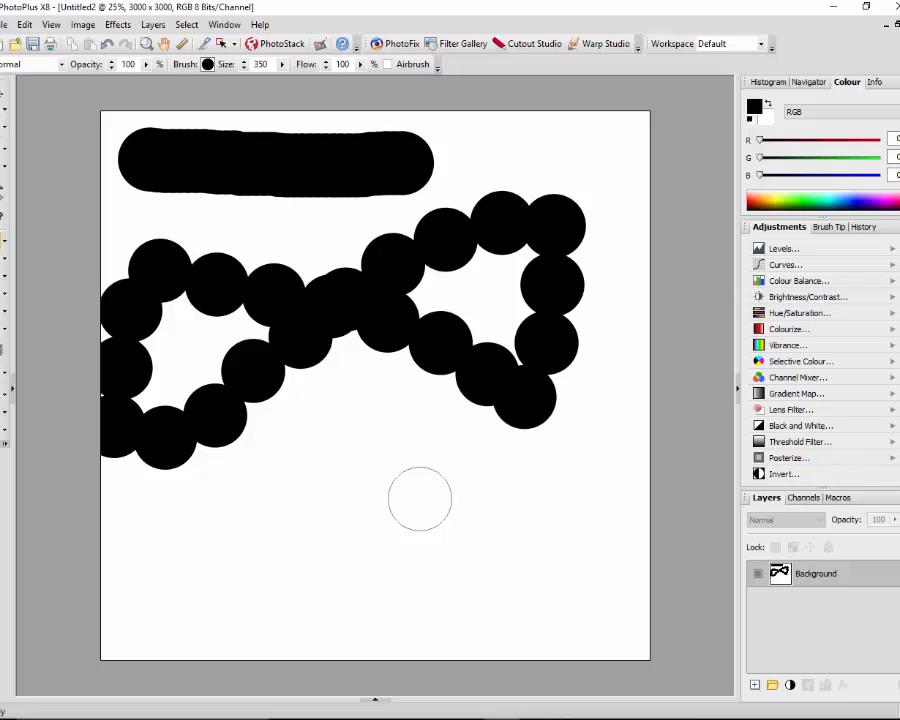
# Step: Undo the looping stroke of circles and set the brush angle to 0 and the spacing to 1
pyautogui.hotkey('ctrl', 'z')
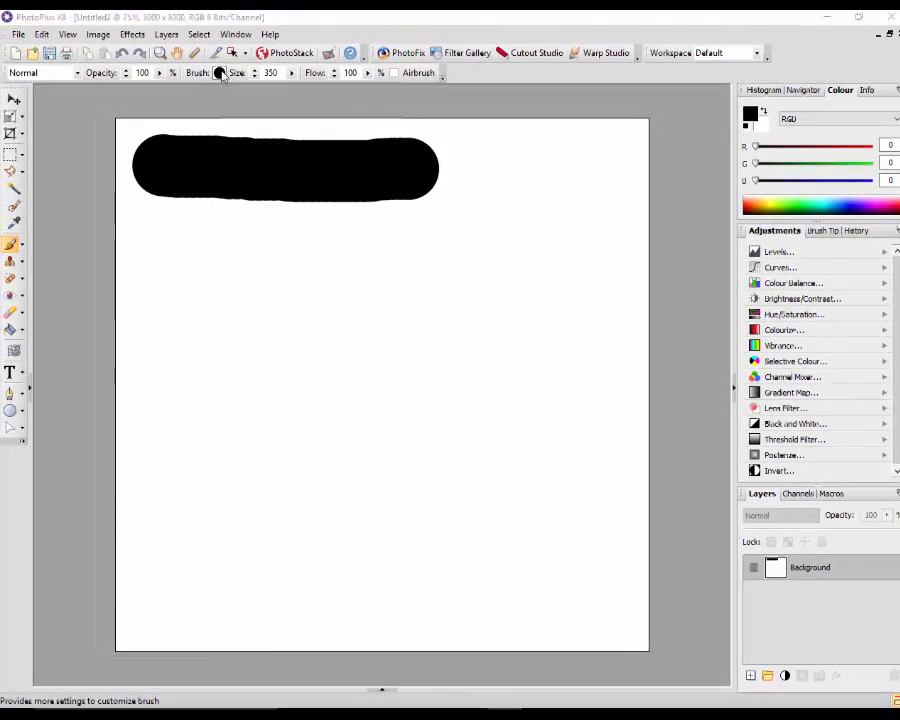
pyautogui.click(220, 73)
pyautogui.moveTo(567, 326)
pyautogui.mouseDown()
pyautogui.moveTo(458, 326)
pyautogui.moveTo(575, 346)
pyautogui.moveTo(438, 361)
pyautogui.mouseUp()
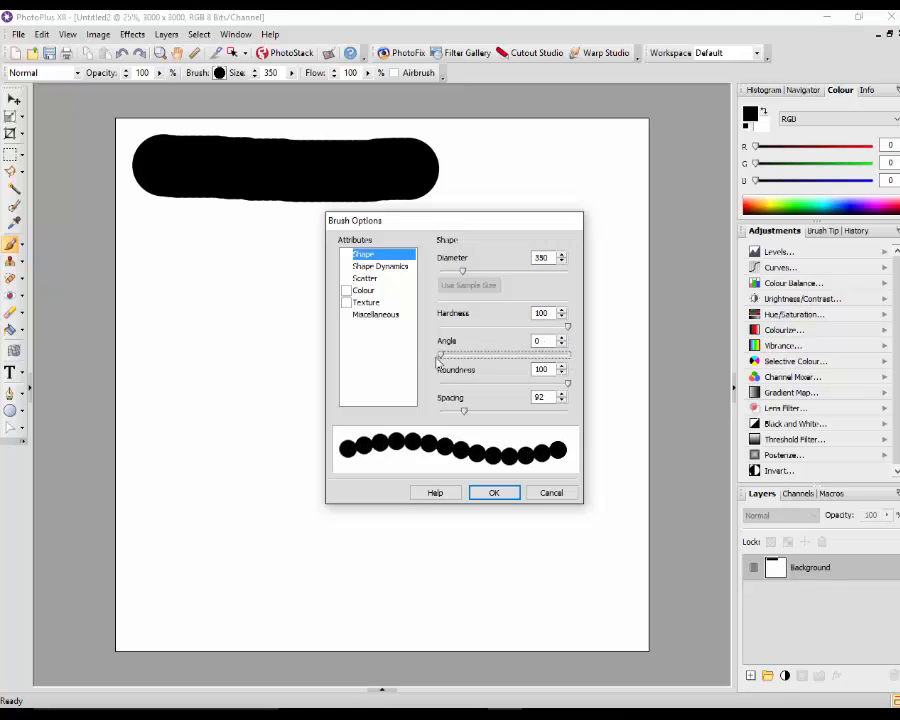
pyautogui.moveTo(464, 411); pyautogui.dragTo(428, 416)
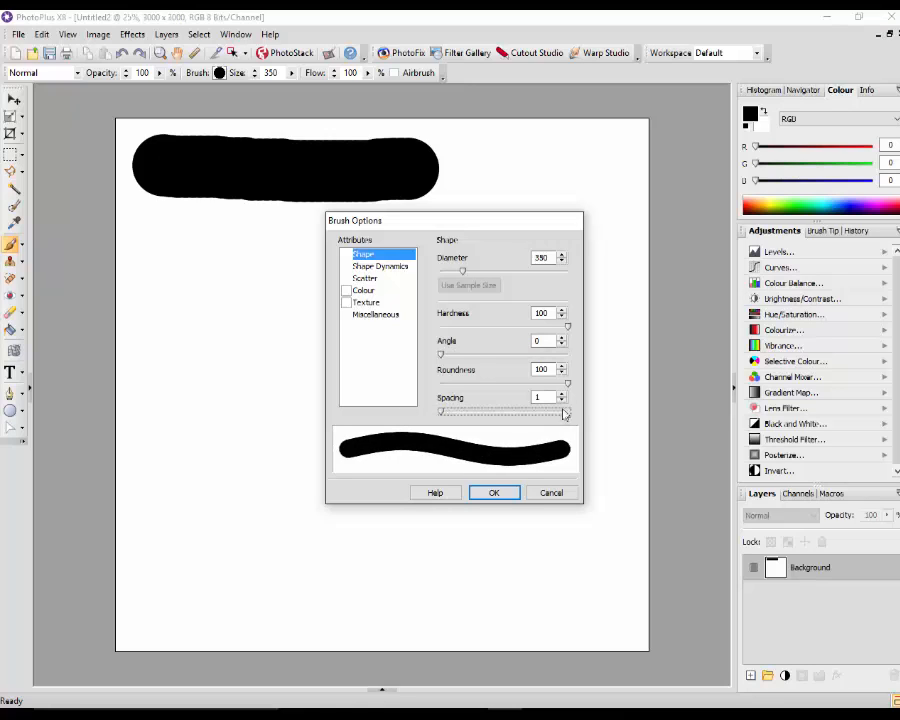
pyautogui.click(562, 400)
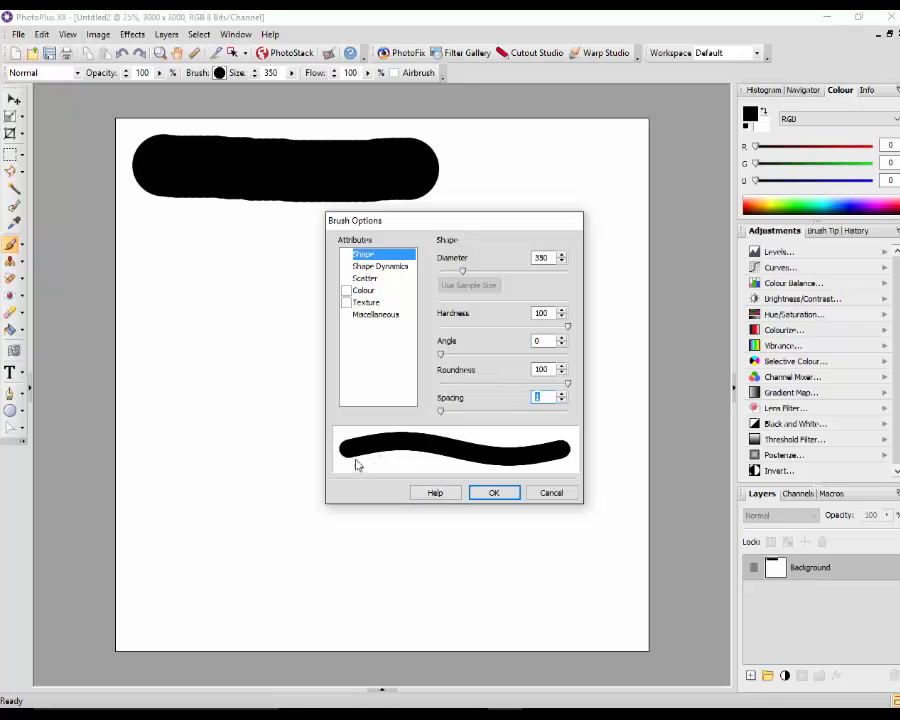
pyautogui.doubleClick(494, 492)
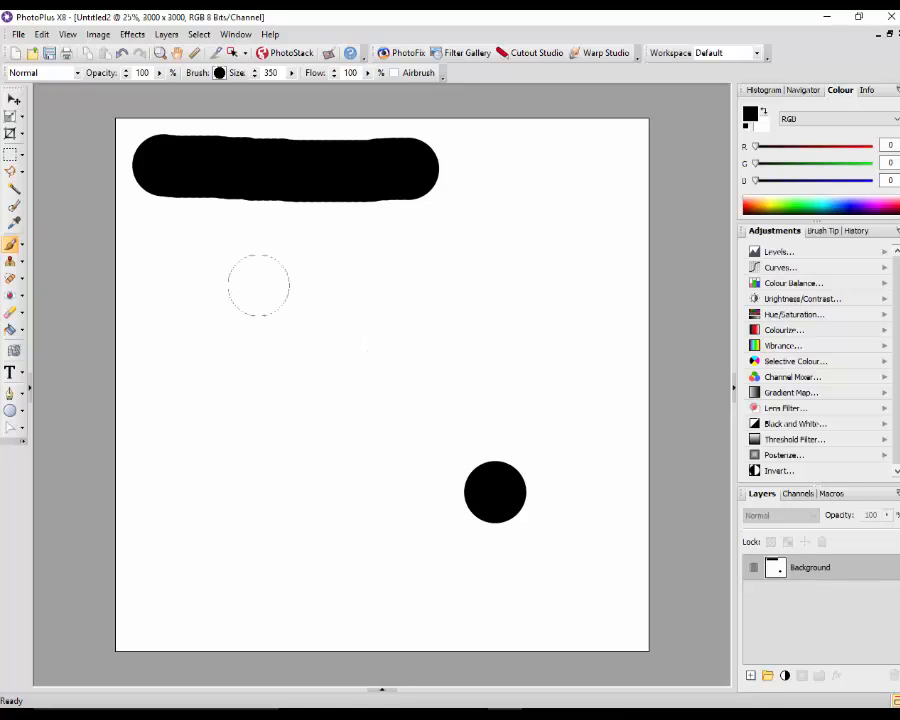
# Step: Paint a thick horizontal stroke below the black bar and undo all strokes to leave the canvas blank
pyautogui.moveTo(176, 257); pyautogui.dragTo(398, 260)
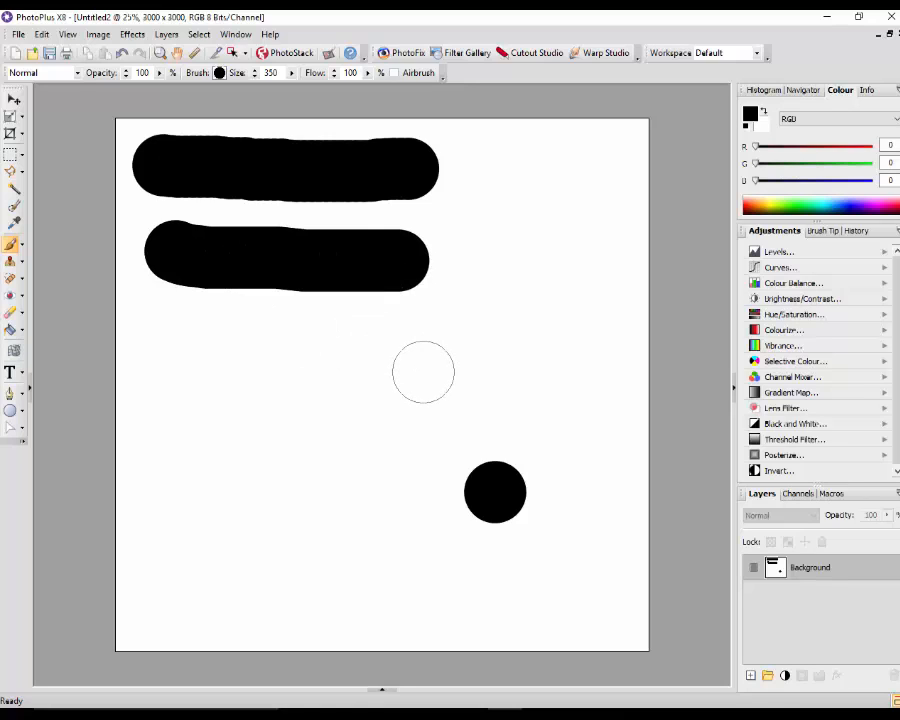
pyautogui.hotkey('ctrl', 'z')
pyautogui.hotkey('ctrl', 'z')
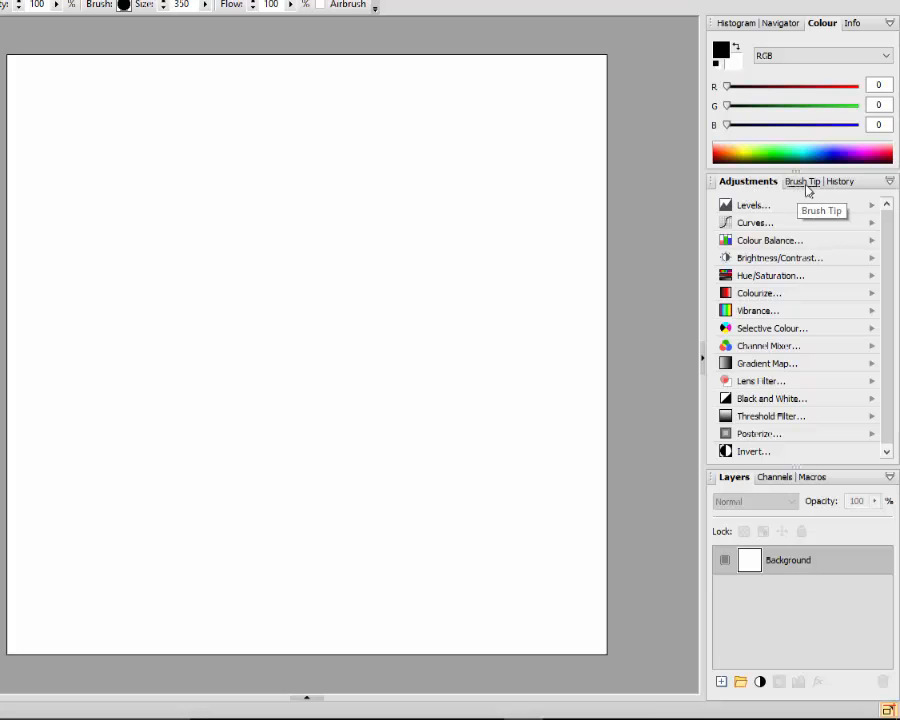
# Step: Choose the soft size 64 tip from the Basic brush tips and paint two rows of thin horizontal strokes near the canvas's top
pyautogui.click(805, 184)
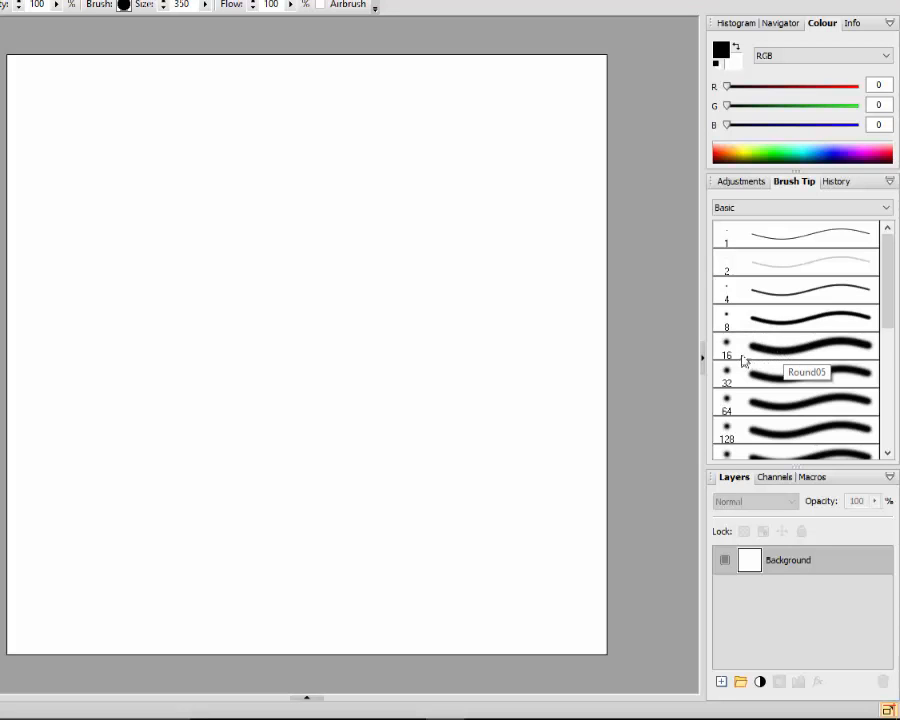
pyautogui.click(802, 355)
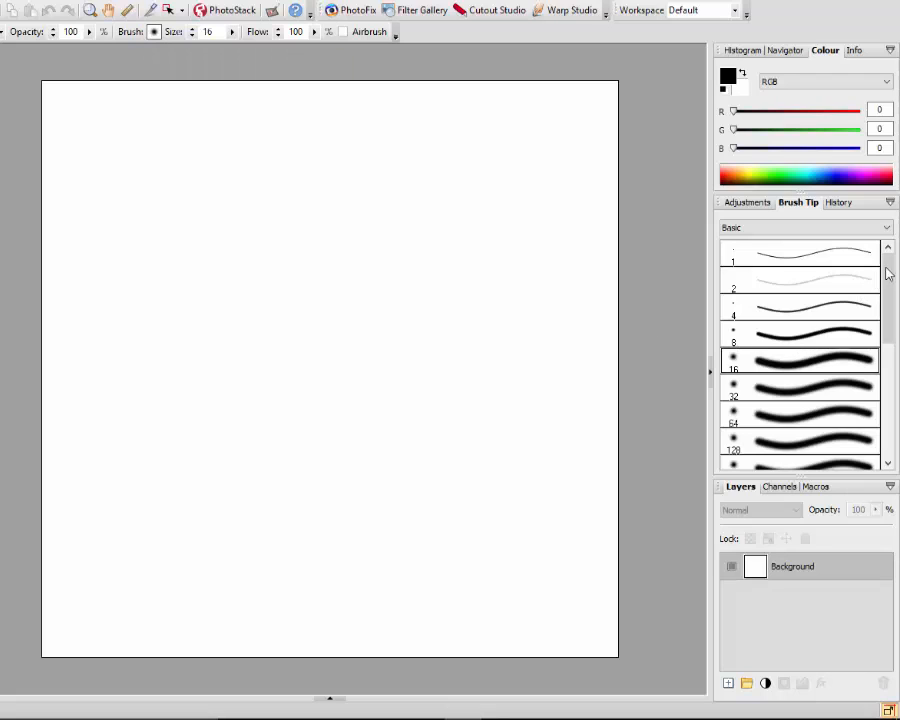
pyautogui.scroll(-2, 887, 272)
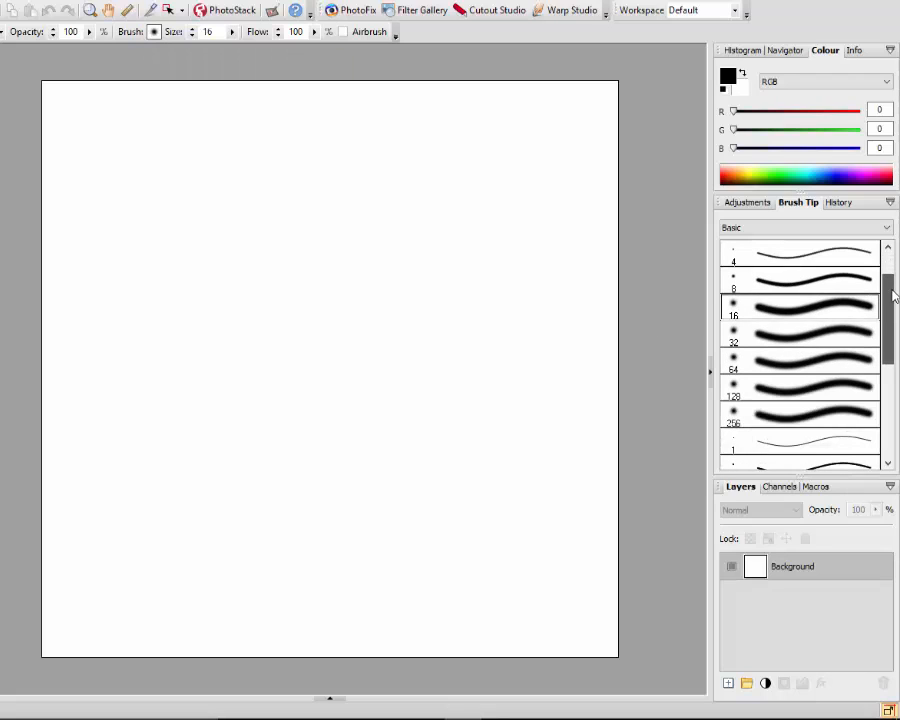
pyautogui.click(792, 370)
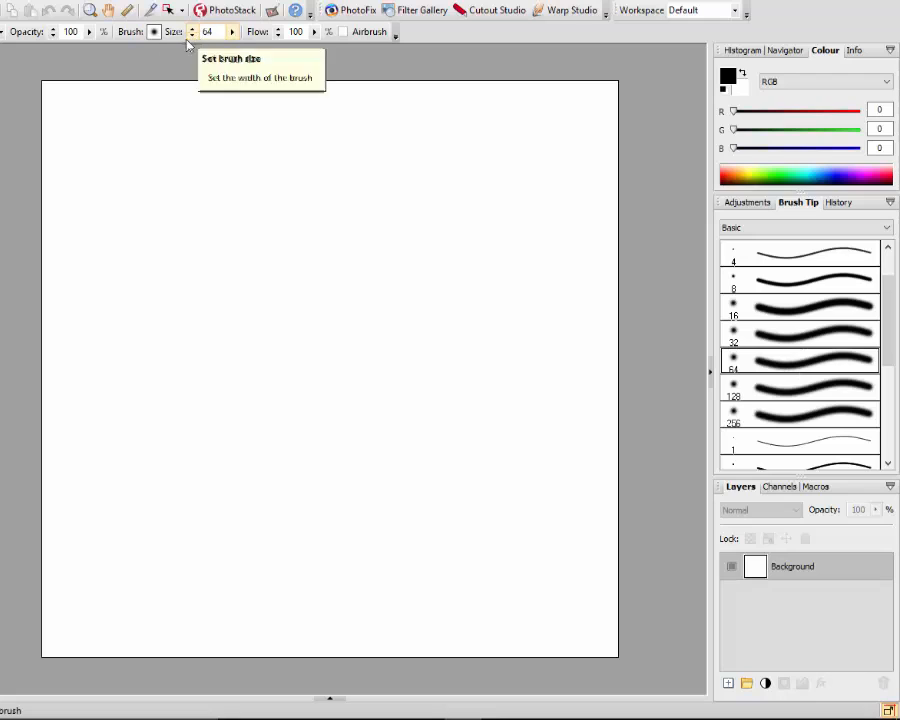
pyautogui.click(153, 33)
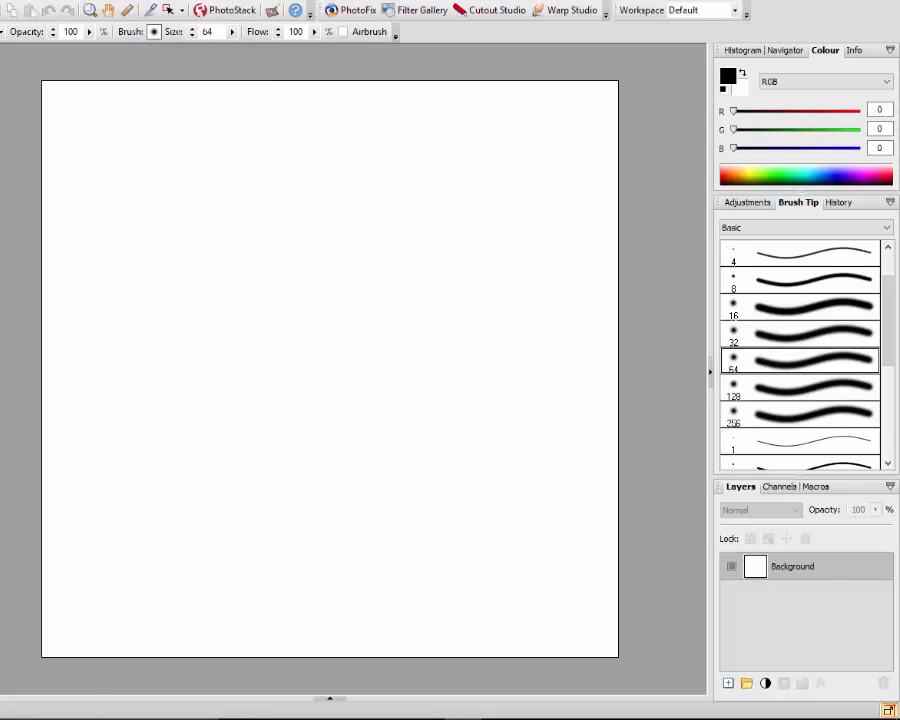
pyautogui.moveTo(102, 137); pyautogui.dragTo(437, 146)
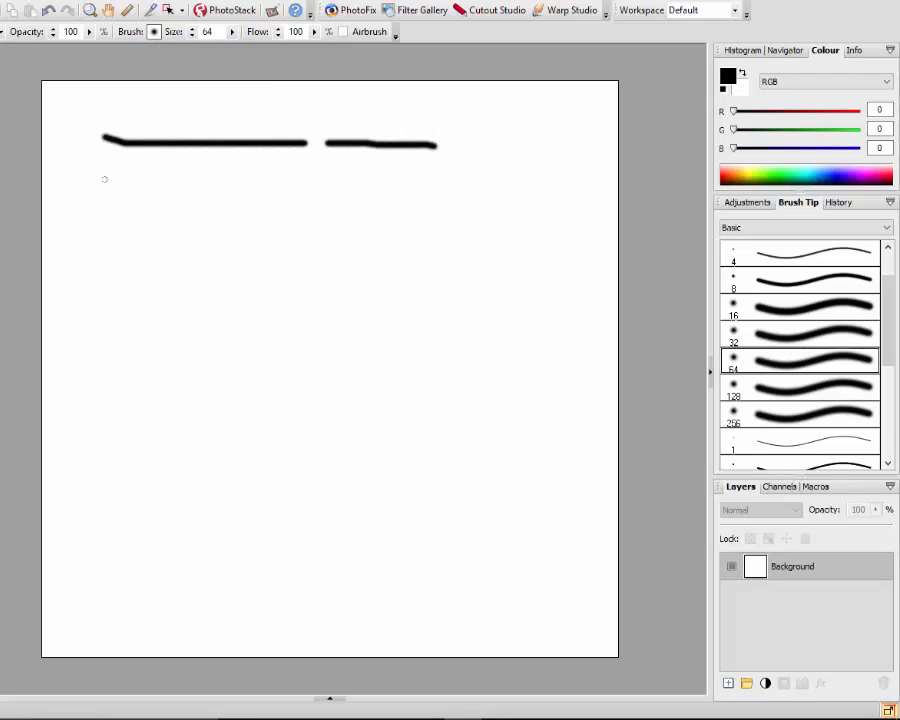
pyautogui.moveTo(104, 179); pyautogui.dragTo(381, 173)
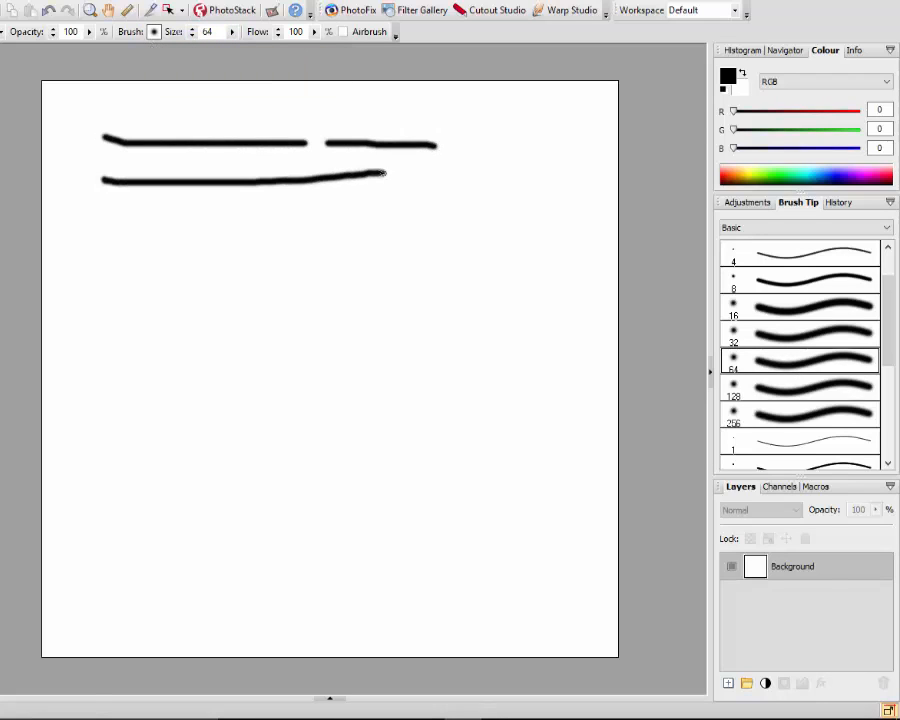
# Step: Choose the soft size 128 brush tip and paint thicker strokes below the size 64 samples
pyautogui.click(793, 400)
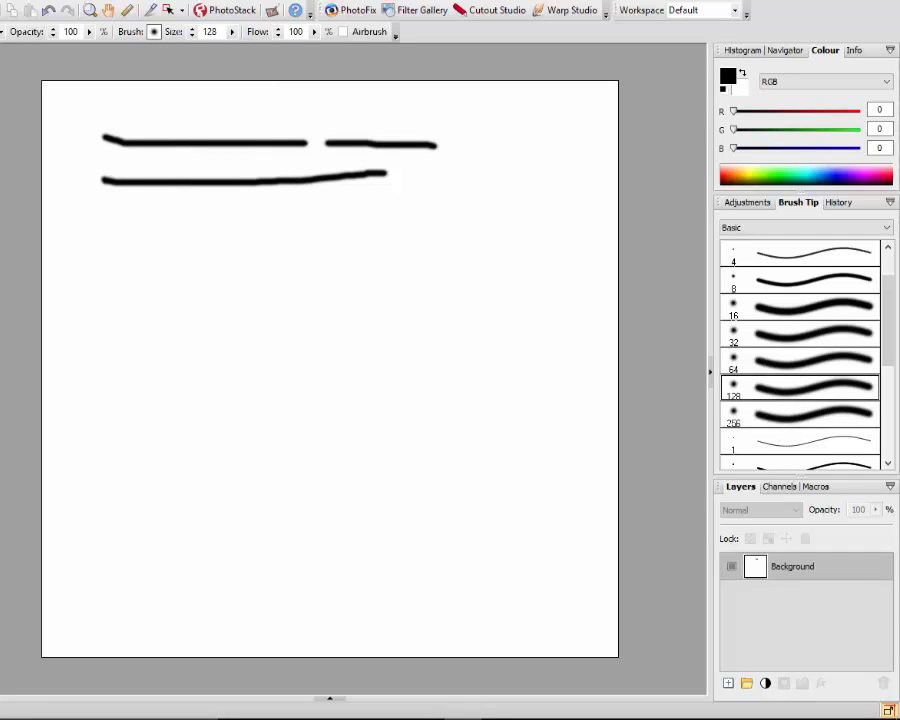
pyautogui.moveTo(102, 206)
pyautogui.mouseDown()
pyautogui.moveTo(290, 222)
pyautogui.moveTo(313, 233)
pyautogui.moveTo(484, 201)
pyautogui.mouseUp()
pyautogui.moveTo(504, 254); pyautogui.dragTo(311, 268)
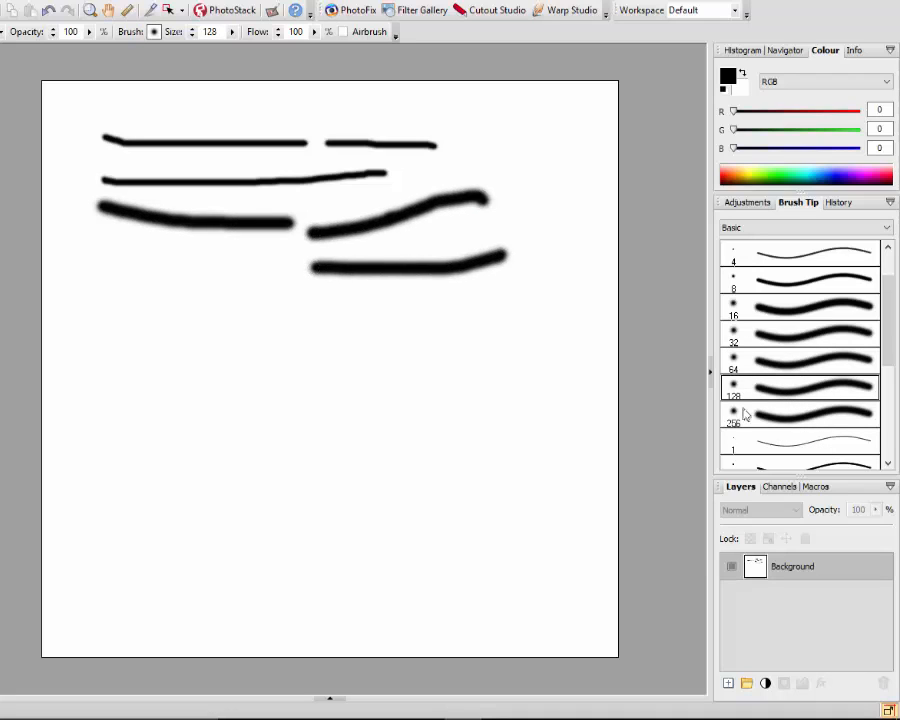
# Step: Choose the soft size 256 tip from the Basic brush tips and paint two thick crossing strokes across the earlier samples
pyautogui.click(822, 418)
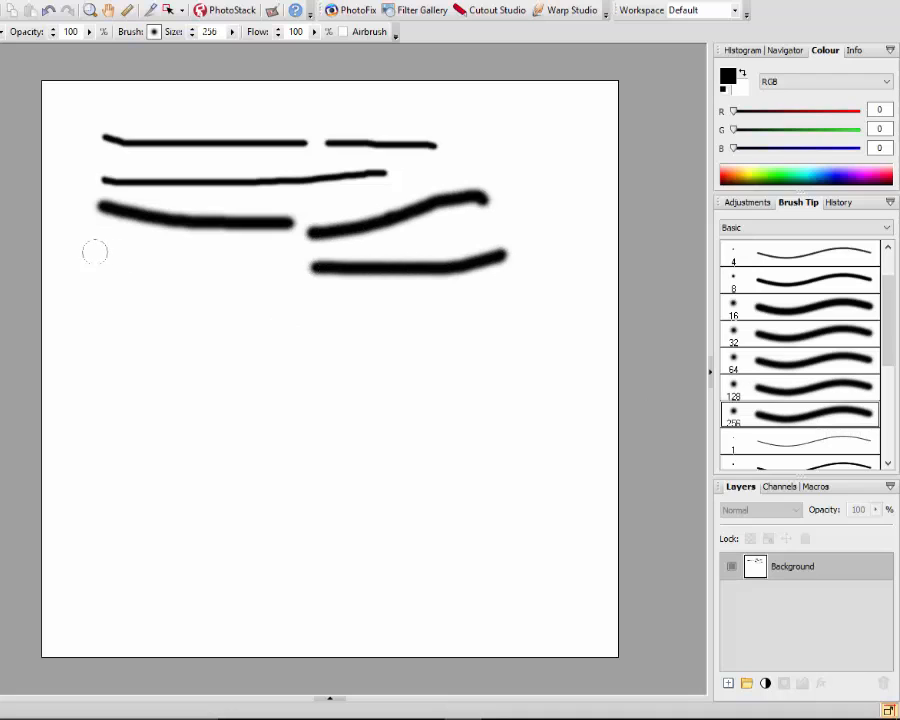
pyautogui.moveTo(95, 252)
pyautogui.mouseDown()
pyautogui.moveTo(205, 297)
pyautogui.moveTo(344, 307)
pyautogui.moveTo(490, 300)
pyautogui.mouseUp()
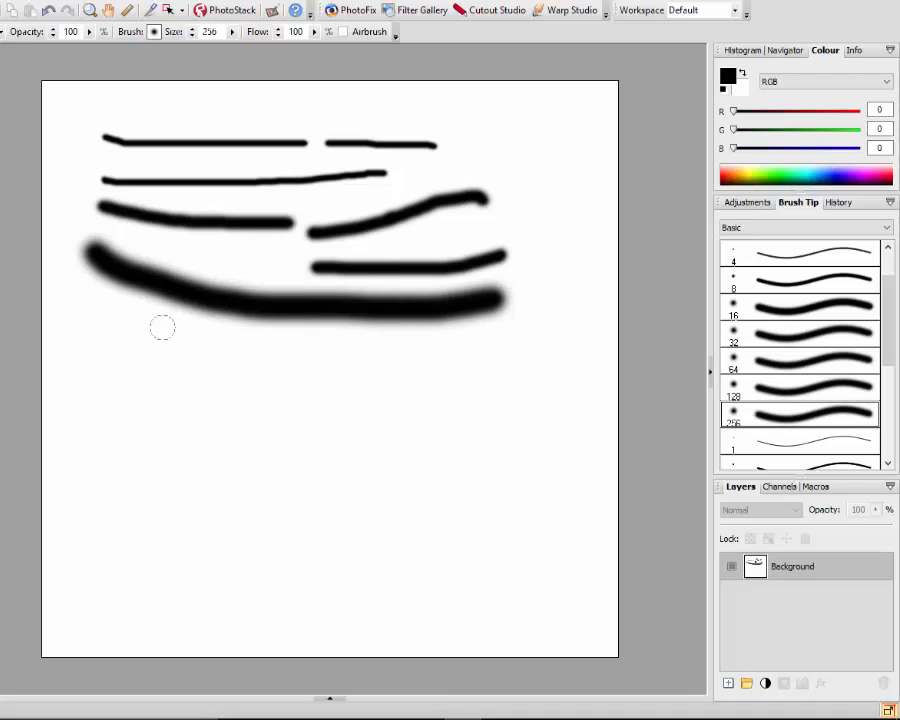
pyautogui.moveTo(140, 326)
pyautogui.mouseDown()
pyautogui.moveTo(173, 327)
pyautogui.moveTo(440, 215)
pyautogui.mouseUp()
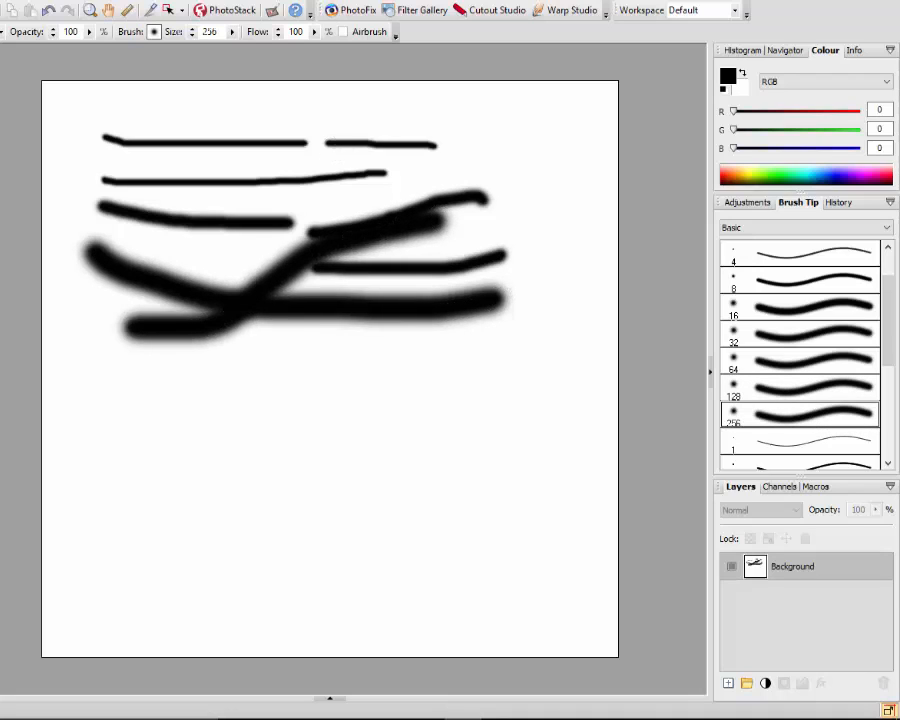
# Step: Choose the hard-edged size 64 tip from the Basic brush tips and paint three horizontal strokes below the soft samples
pyautogui.moveTo(884, 300); pyautogui.dragTo(889, 321)
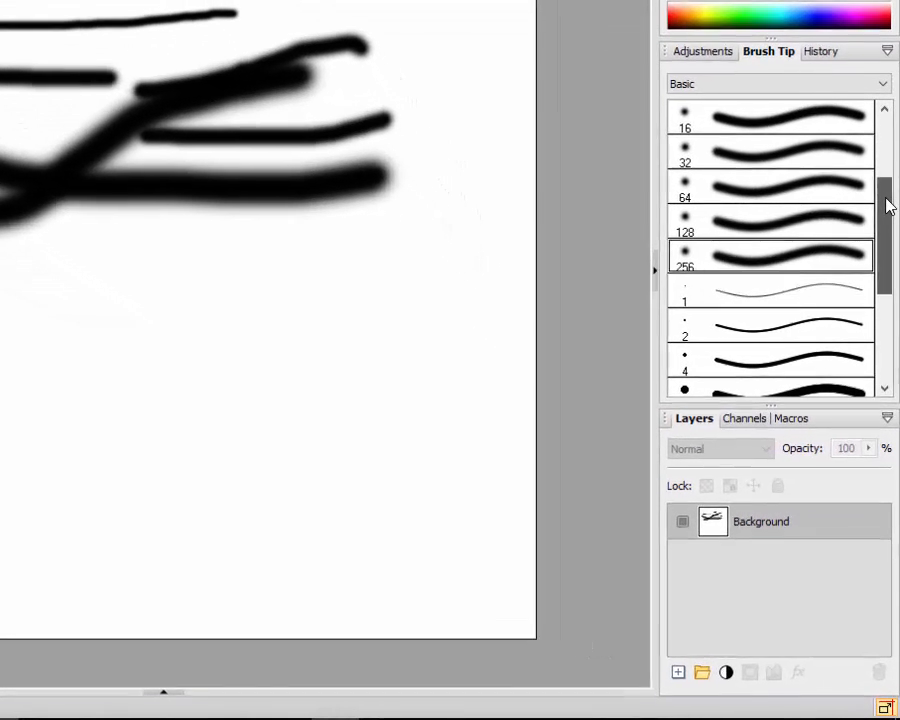
pyautogui.moveTo(888, 205); pyautogui.dragTo(891, 222)
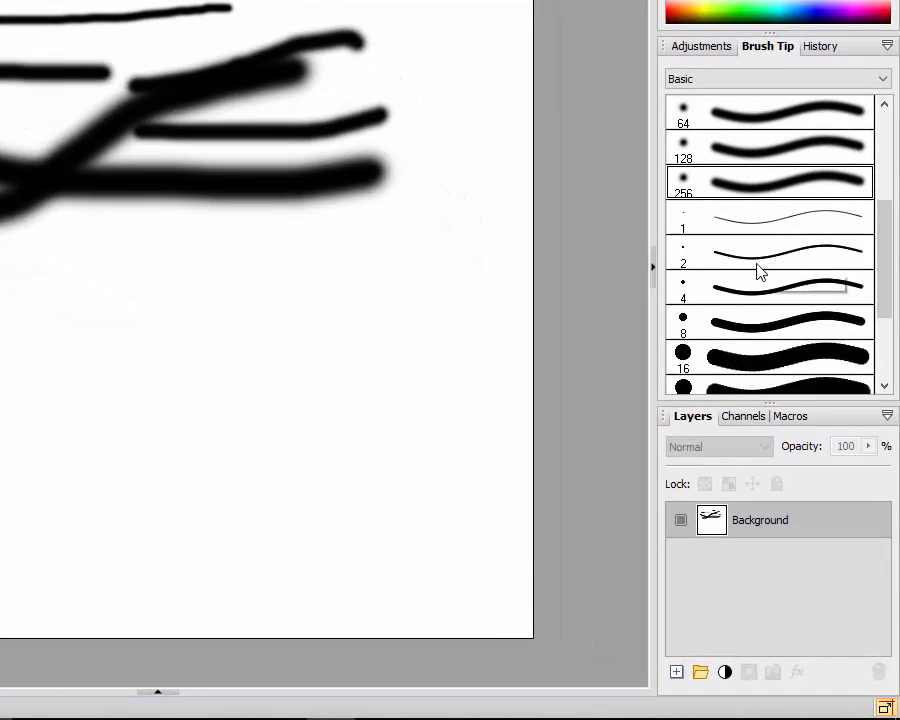
pyautogui.moveTo(884, 267); pyautogui.dragTo(890, 292)
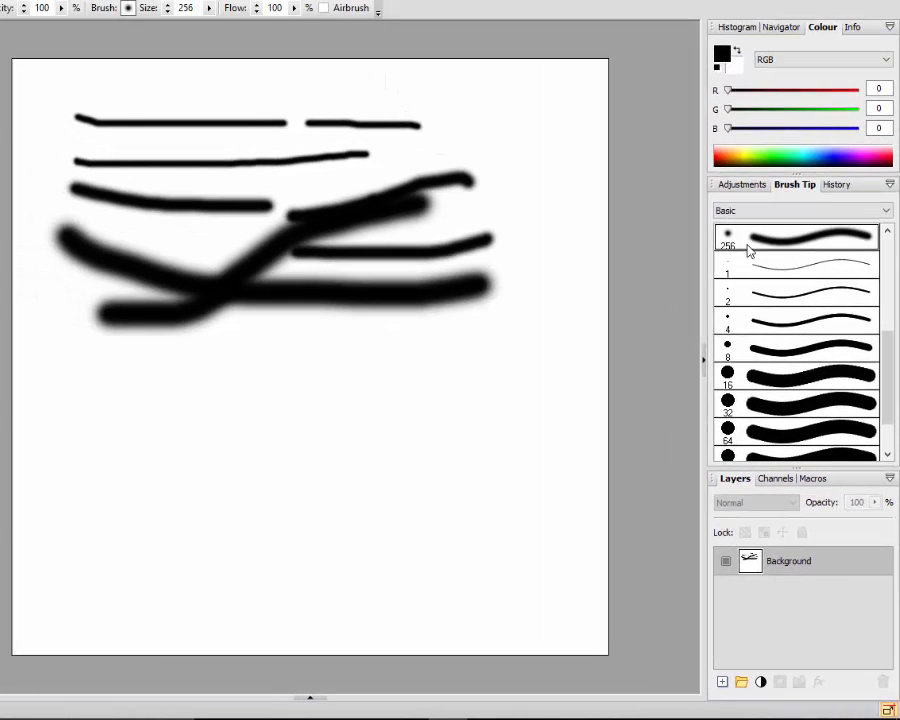
pyautogui.click(790, 436)
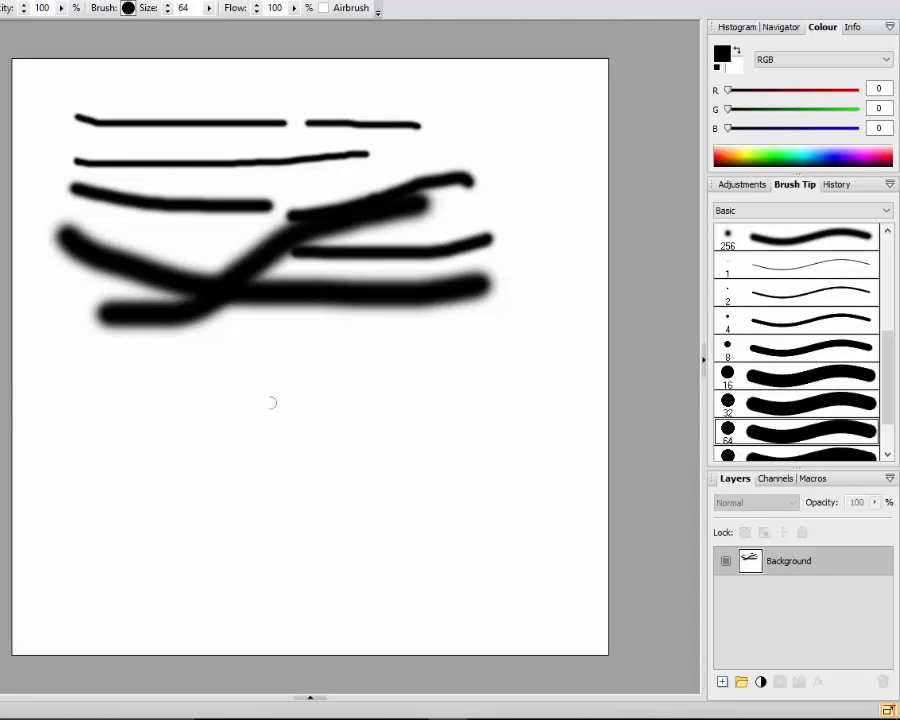
pyautogui.moveTo(73, 356)
pyautogui.mouseDown()
pyautogui.moveTo(129, 364)
pyautogui.moveTo(386, 352)
pyautogui.moveTo(488, 359)
pyautogui.mouseUp()
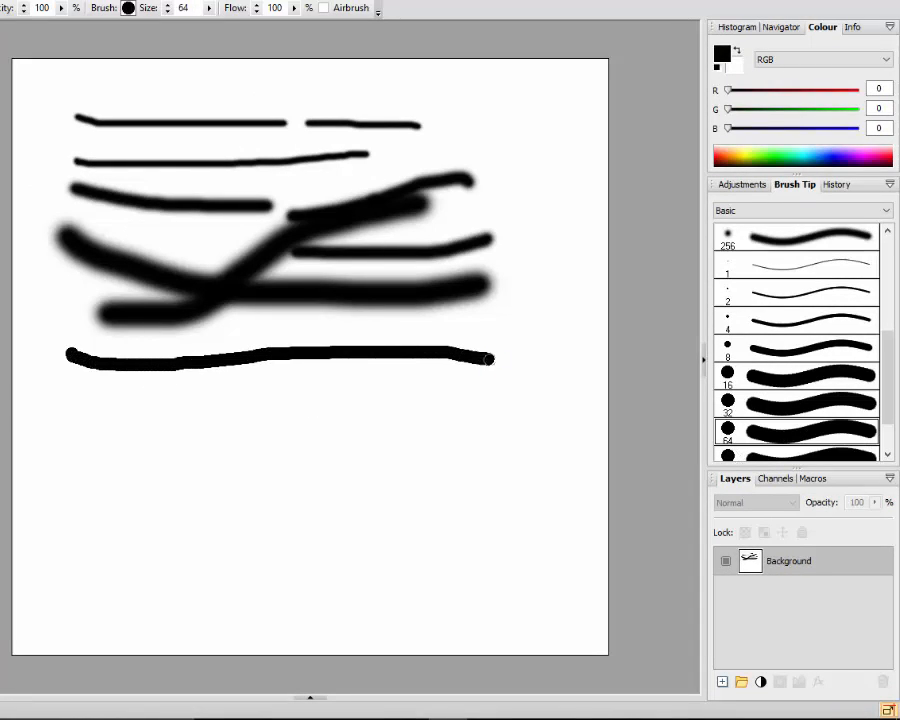
pyautogui.moveTo(107, 409); pyautogui.dragTo(485, 399)
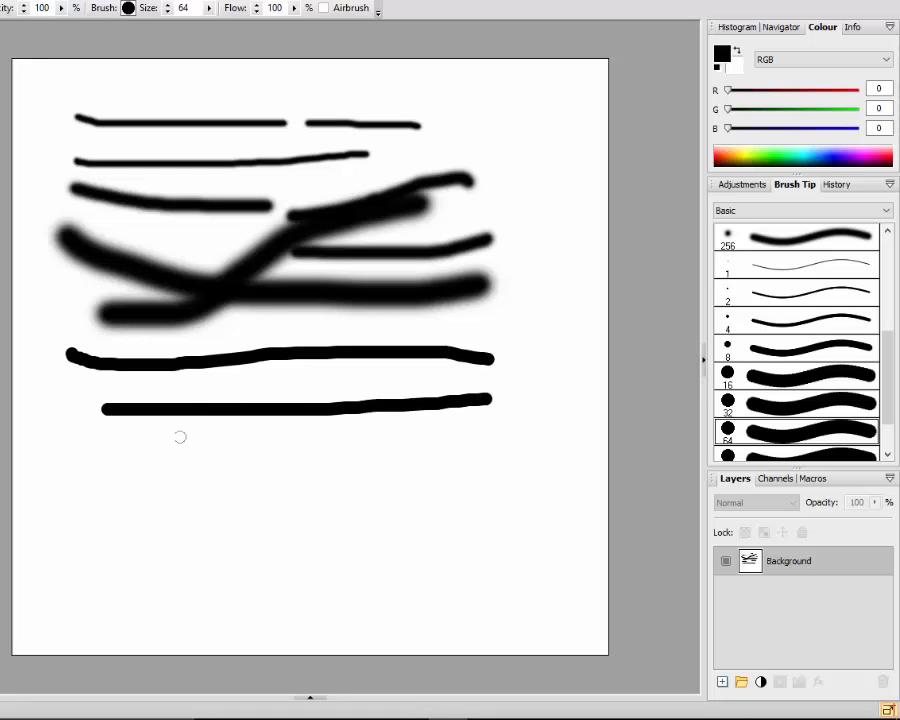
pyautogui.moveTo(175, 437); pyautogui.dragTo(393, 435)
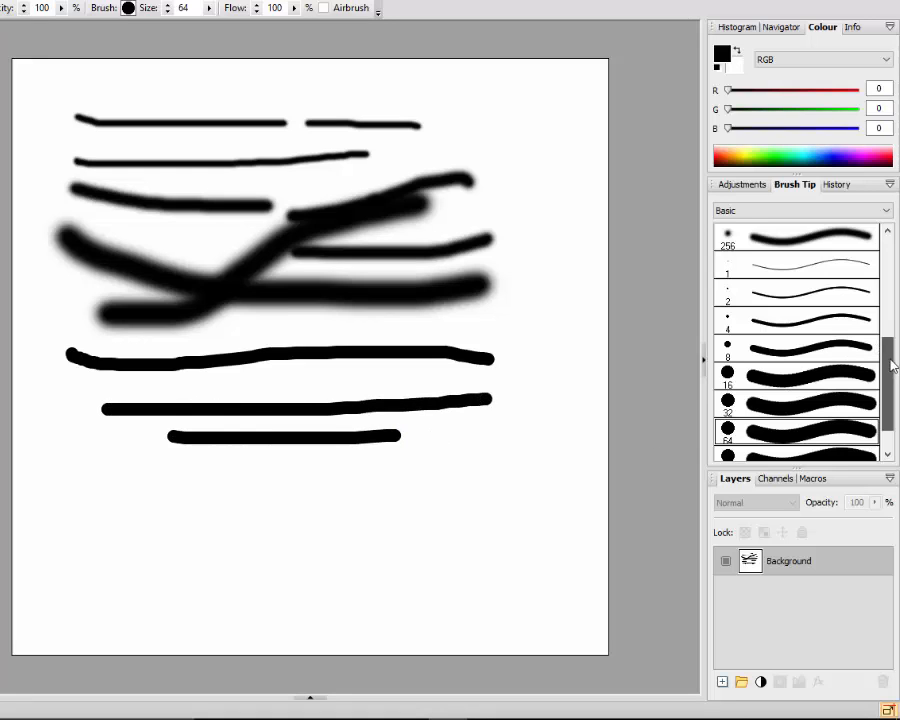
# Step: Choose the hard-edged size 128 brush tip and paint two thick horizontal strokes below the size 64 samples
pyautogui.scroll(-2, 886, 368)
pyautogui.click(782, 410)
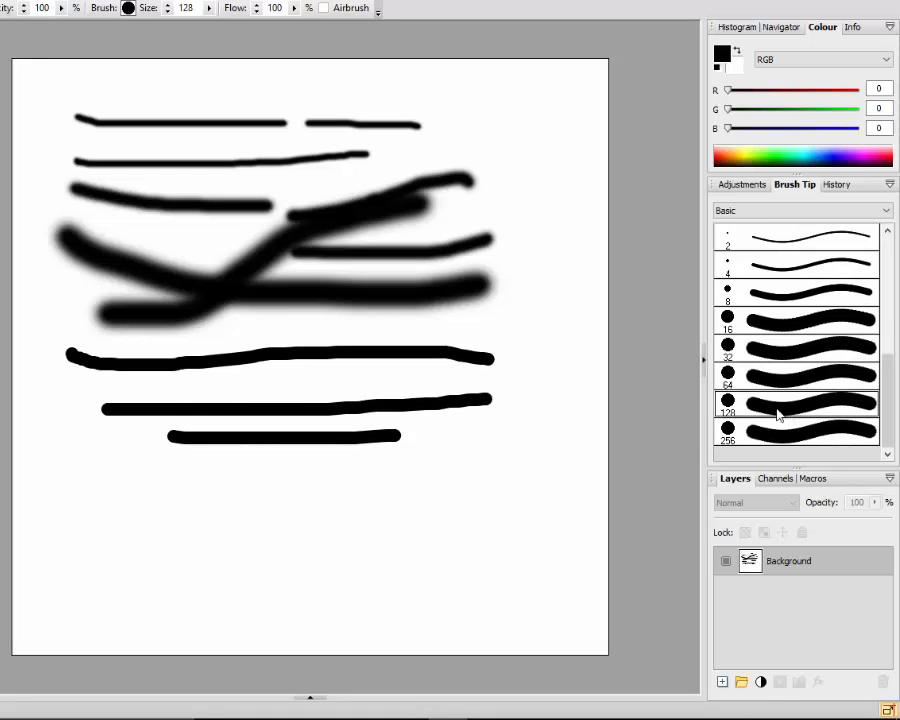
pyautogui.moveTo(124, 497); pyautogui.dragTo(430, 490)
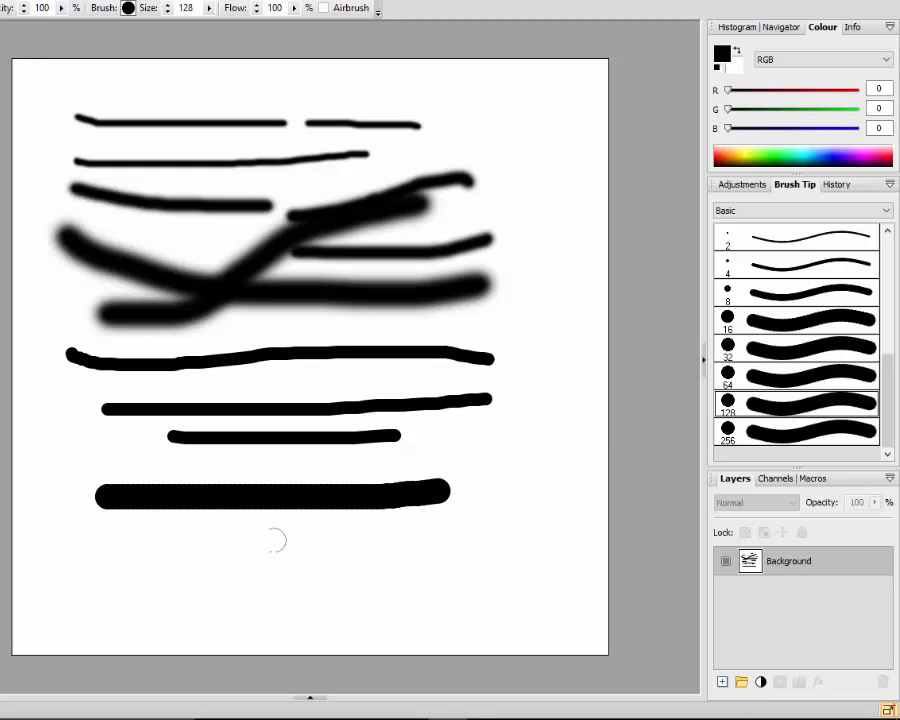
pyautogui.moveTo(115, 566)
pyautogui.mouseDown()
pyautogui.moveTo(462, 555)
pyautogui.moveTo(487, 546)
pyautogui.mouseUp()
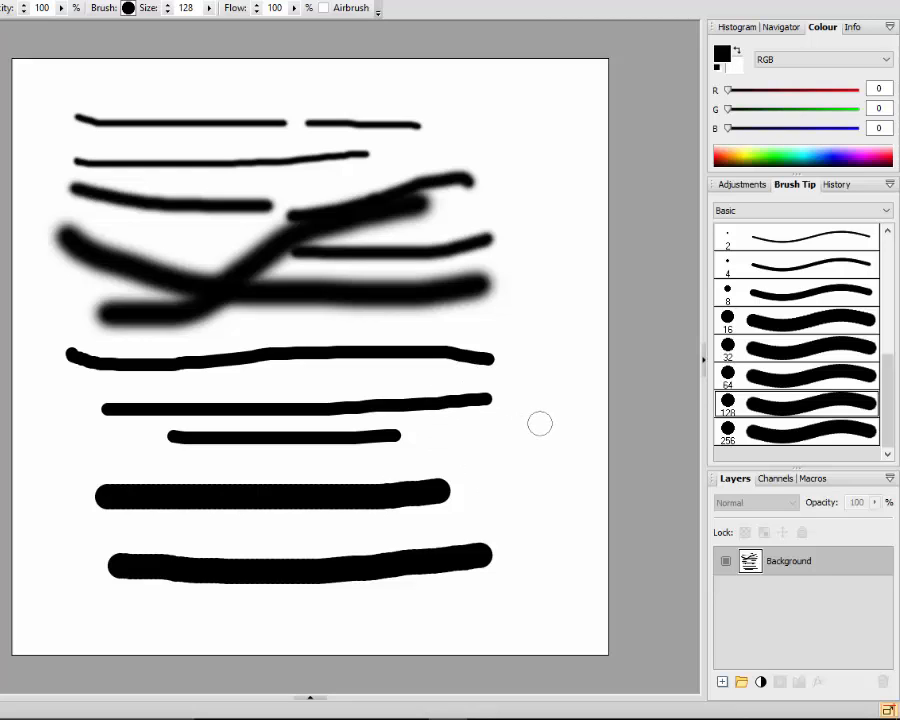
# Step: Undo all the soft and hard brush strokes to leave the canvas blank
pyautogui.hotkey('ctrl', 'z')
pyautogui.hotkey('ctrl', 'z')
pyautogui.hotkey('ctrl', 'z')
pyautogui.hotkey('ctrl', 'z')
pyautogui.hotkey('ctrl', 'z')
pyautogui.hotkey('ctrl', 'z')
pyautogui.hotkey('ctrl', 'z')
pyautogui.hotkey('ctrl', 'z')
pyautogui.hotkey('ctrl', 'z')
pyautogui.hotkey('ctrl', 'z')
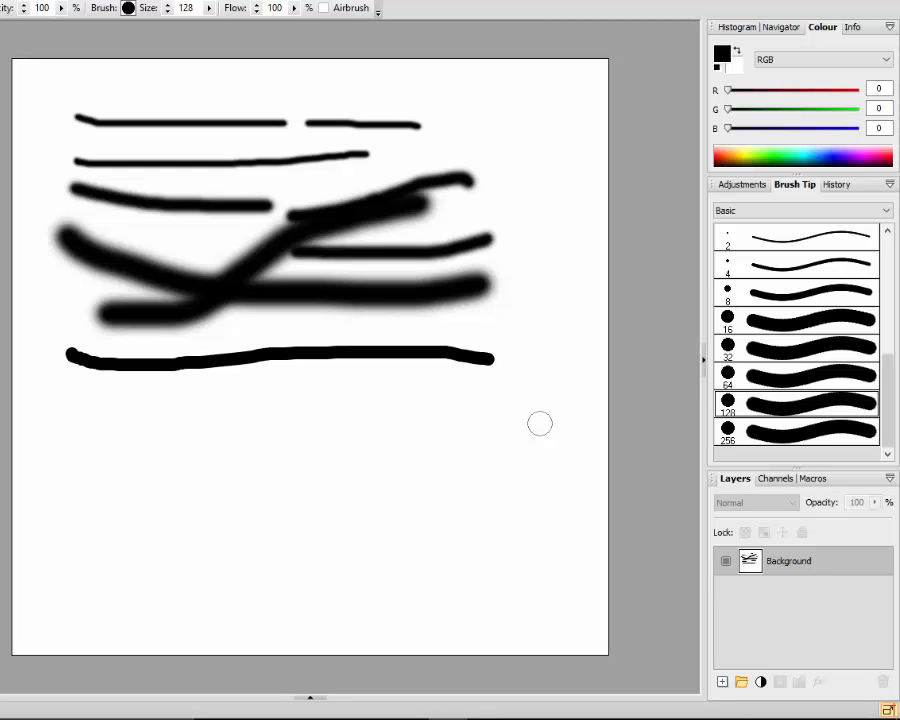
pyautogui.hotkey('ctrl', 'z')
pyautogui.hotkey('ctrl', 'z')
pyautogui.hotkey('ctrl', 'z')
pyautogui.hotkey('ctrl', 'z')
pyautogui.hotkey('ctrl', 'z')
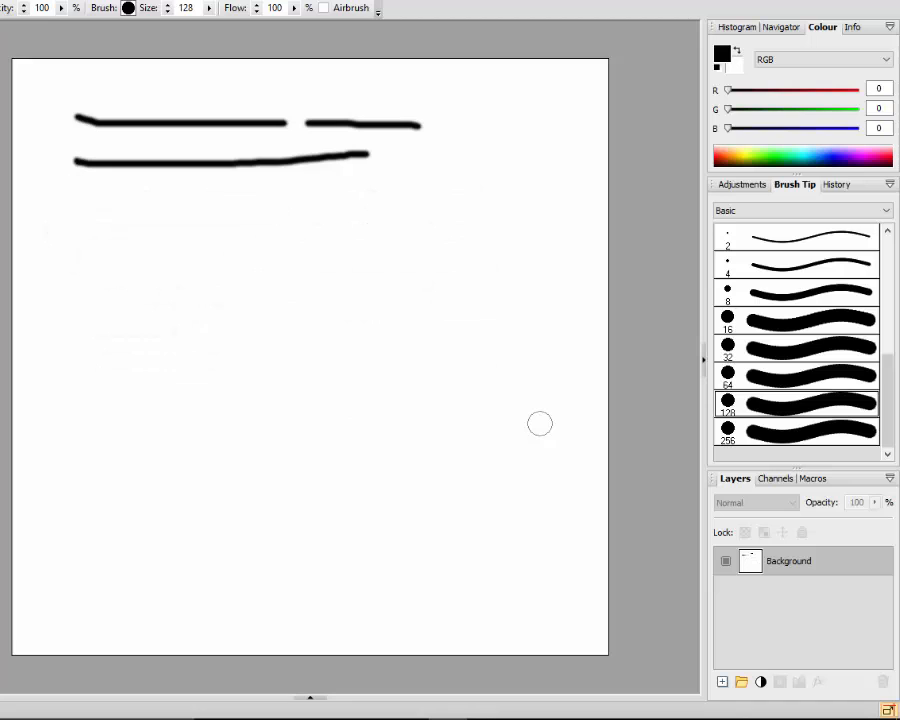
pyautogui.hotkey('ctrl', 'z')
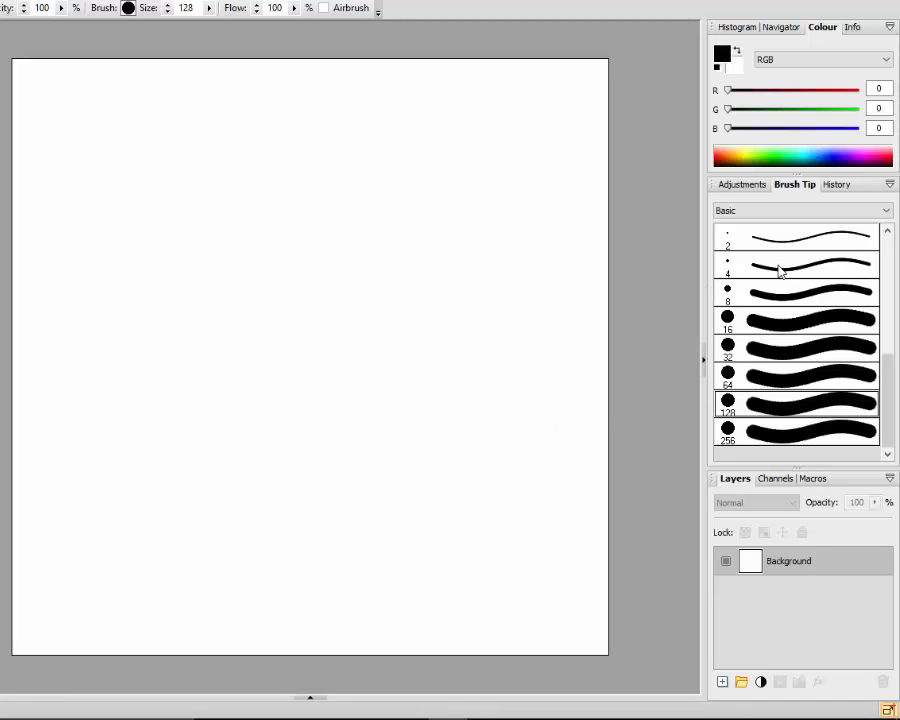
# Step: Switch the brush tip category from Basic to Effects - Earth
pyautogui.moveTo(888, 374)
pyautogui.mouseDown()
pyautogui.moveTo(889, 262)
pyautogui.moveTo(892, 291)
pyautogui.mouseUp()
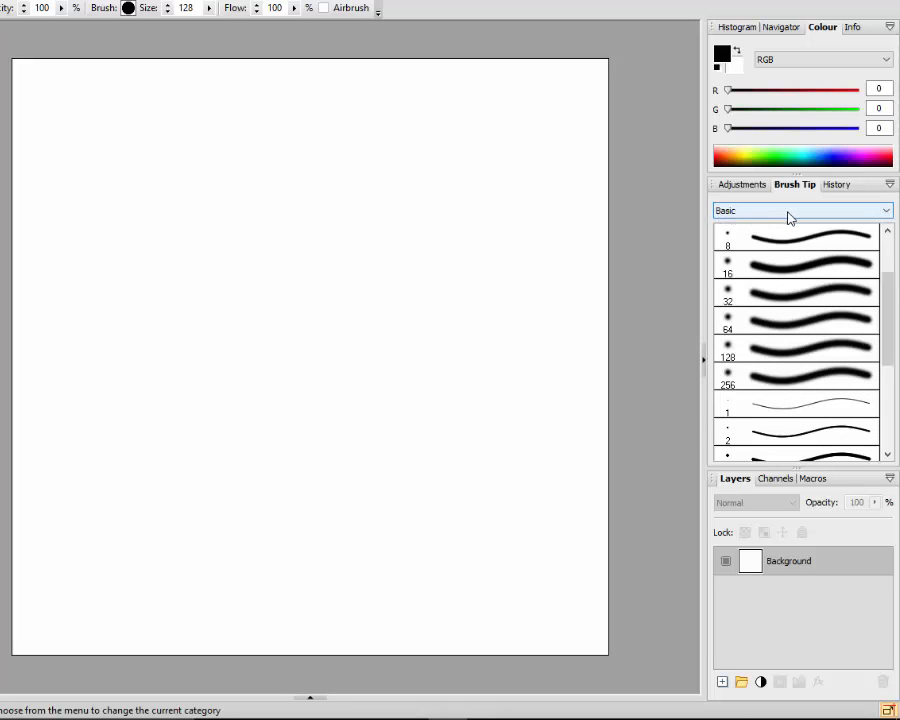
pyautogui.click(887, 211)
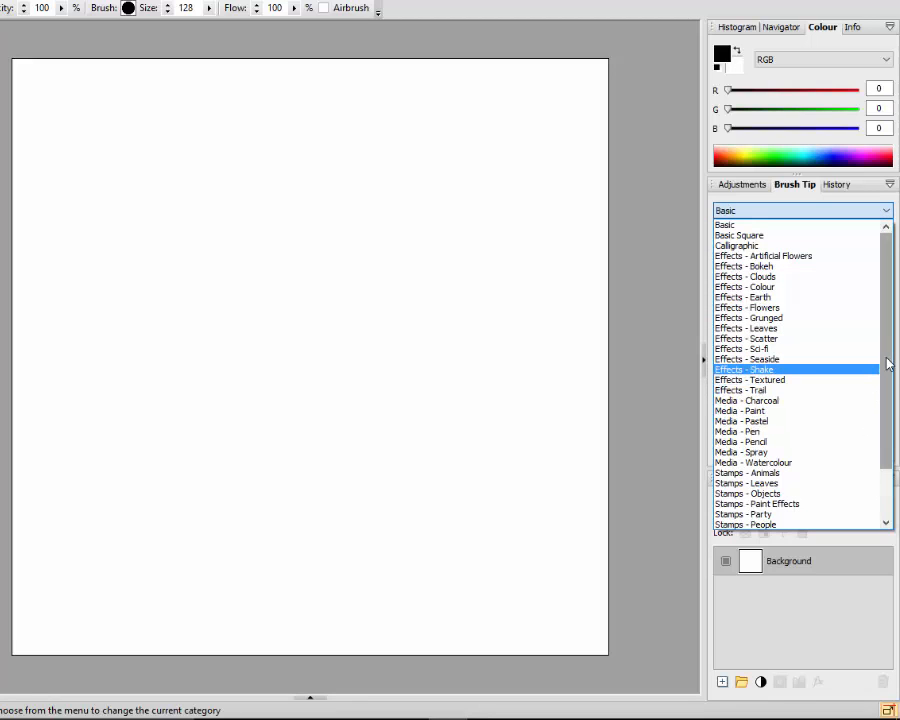
pyautogui.moveTo(888, 365); pyautogui.dragTo(886, 332)
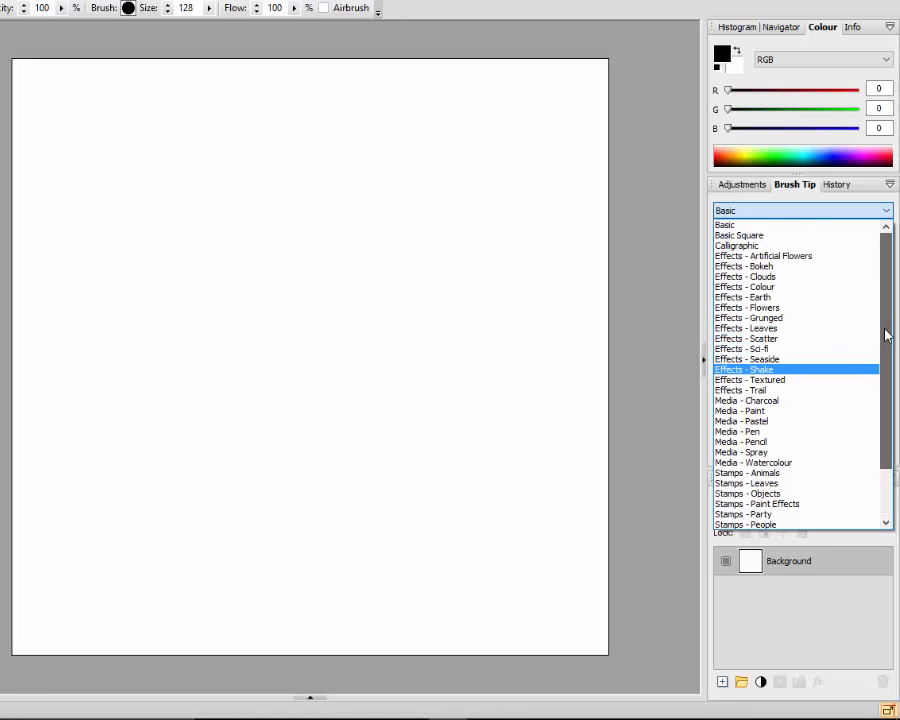
pyautogui.click(762, 297)
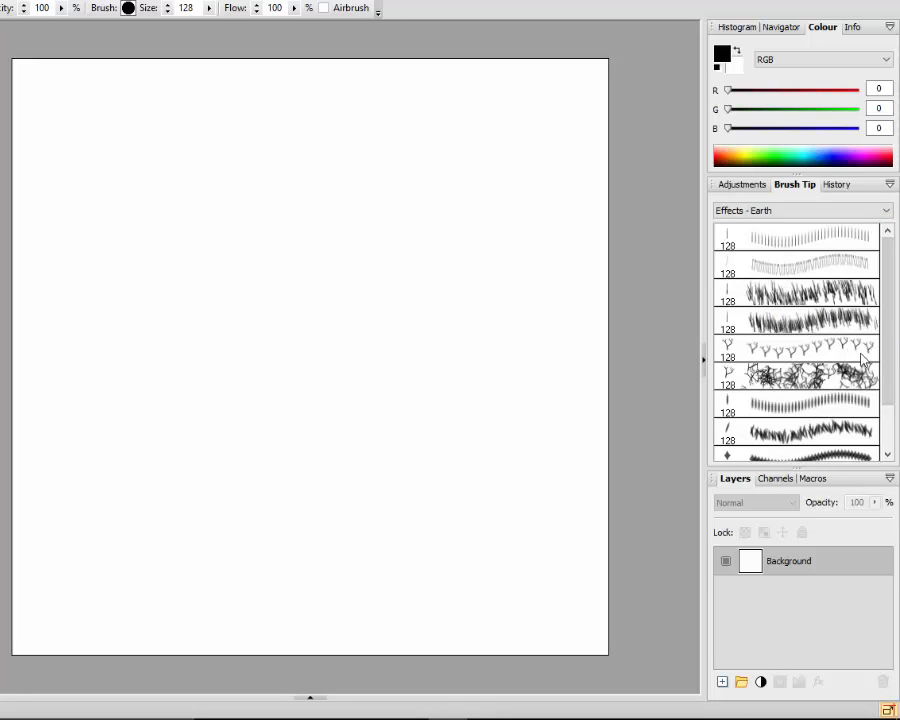
# Step: Choose the size 128 short, angled grass-blade tip and paint three crossing strokes near the canvas's top
pyautogui.moveTo(888, 352); pyautogui.dragTo(892, 397)
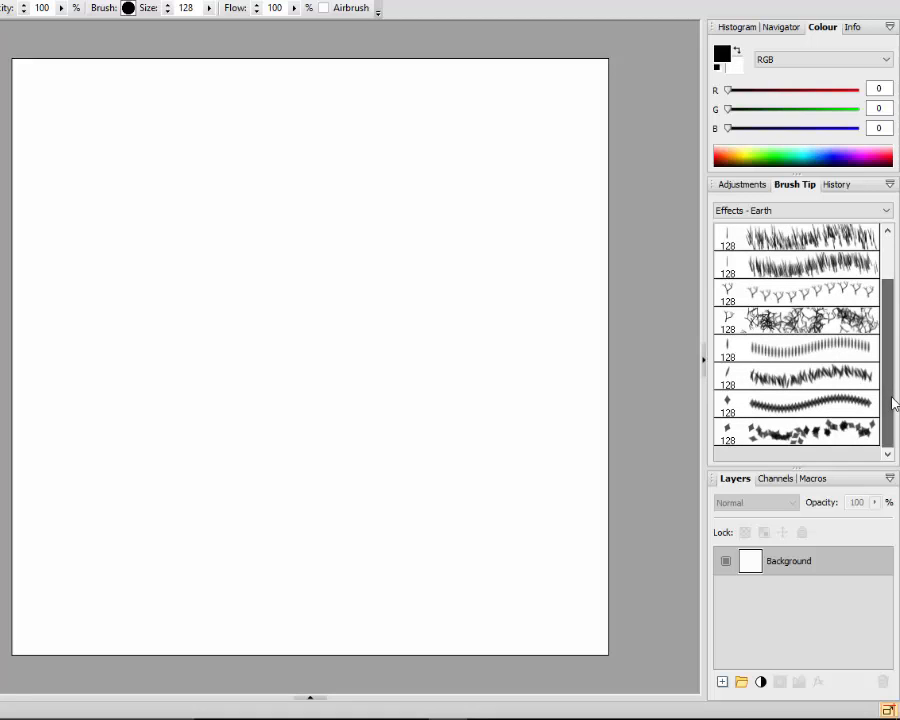
pyautogui.click(845, 381)
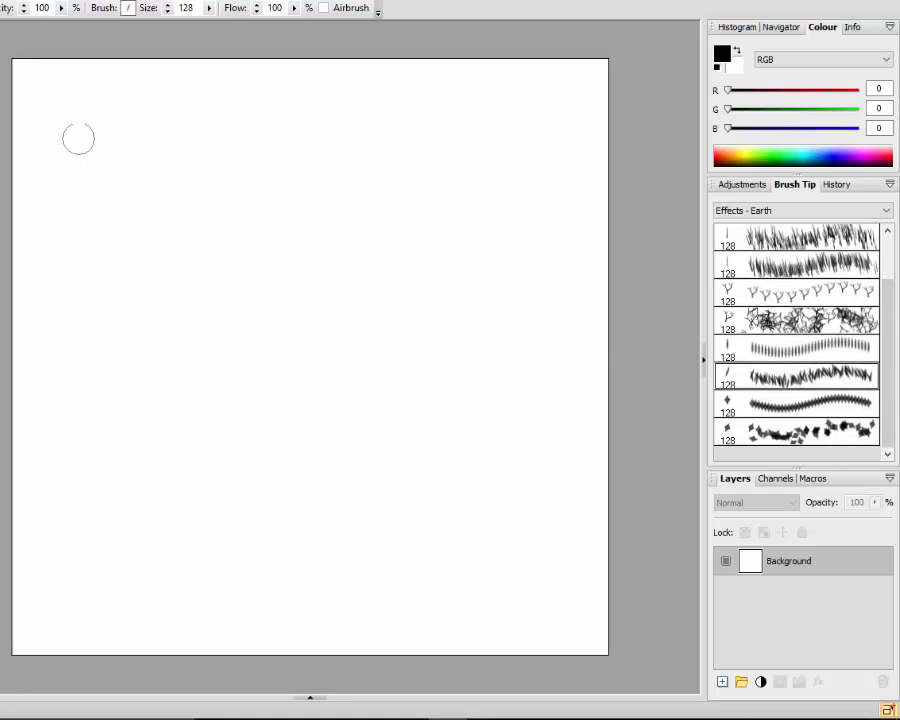
pyautogui.moveTo(76, 145)
pyautogui.mouseDown()
pyautogui.moveTo(213, 157)
pyautogui.moveTo(490, 157)
pyautogui.mouseUp()
pyautogui.moveTo(74, 238)
pyautogui.mouseDown()
pyautogui.moveTo(184, 158)
pyautogui.moveTo(270, 138)
pyautogui.moveTo(425, 128)
pyautogui.mouseUp()
pyautogui.moveTo(117, 92); pyautogui.dragTo(412, 195)
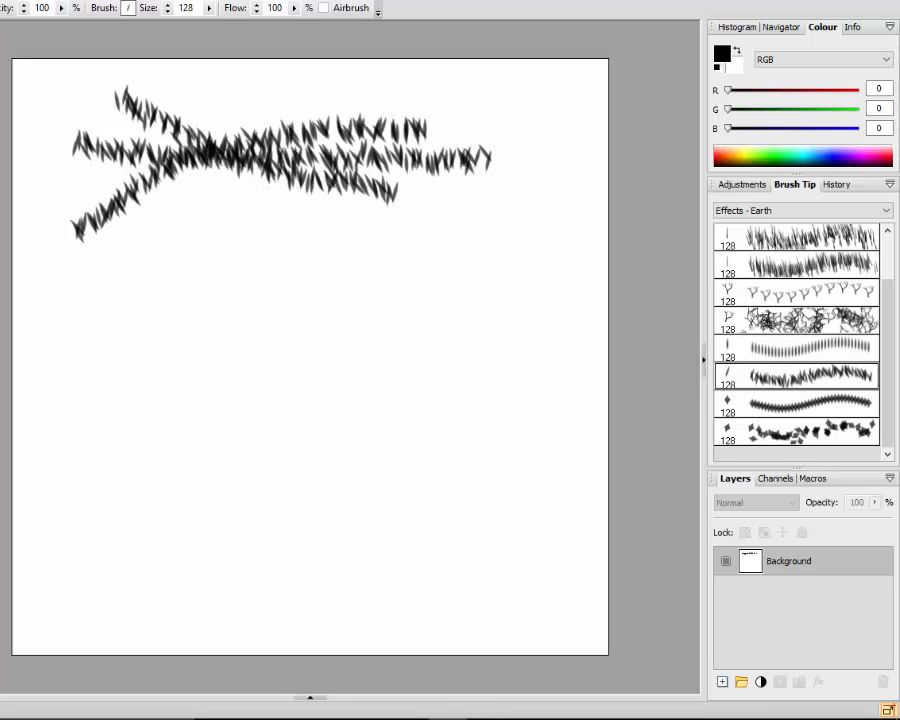
# Step: Paint wavy strokes with the scattered diamond tip below the grass, and overlapping rows of small bare trees with the evenly spaced branch tip beneath
pyautogui.click(810, 437)
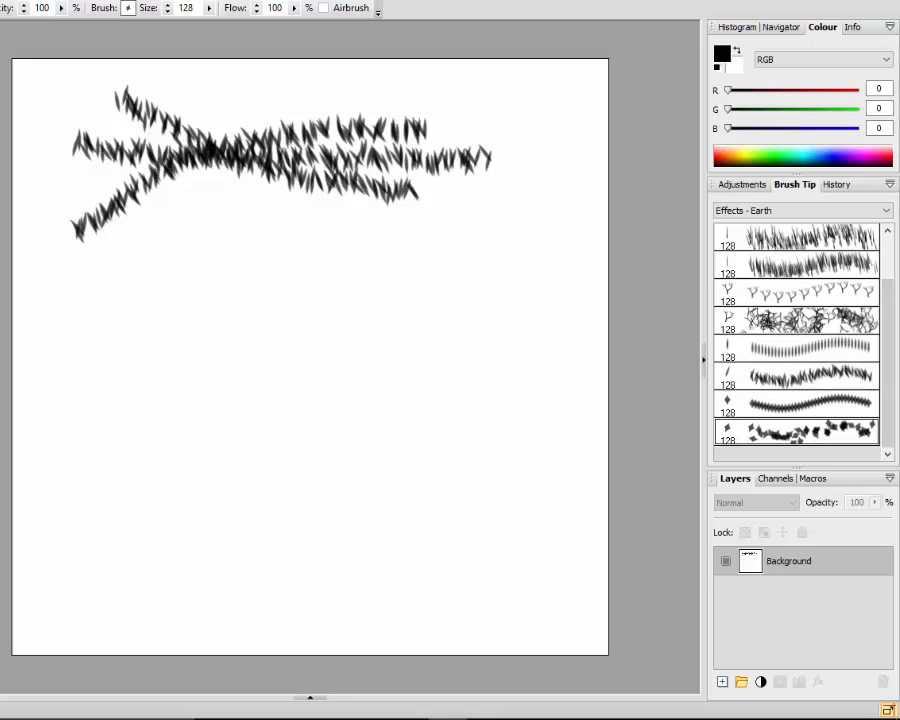
pyautogui.moveTo(64, 266)
pyautogui.mouseDown()
pyautogui.moveTo(195, 257)
pyautogui.moveTo(392, 302)
pyautogui.moveTo(552, 222)
pyautogui.moveTo(496, 260)
pyautogui.moveTo(357, 238)
pyautogui.mouseUp()
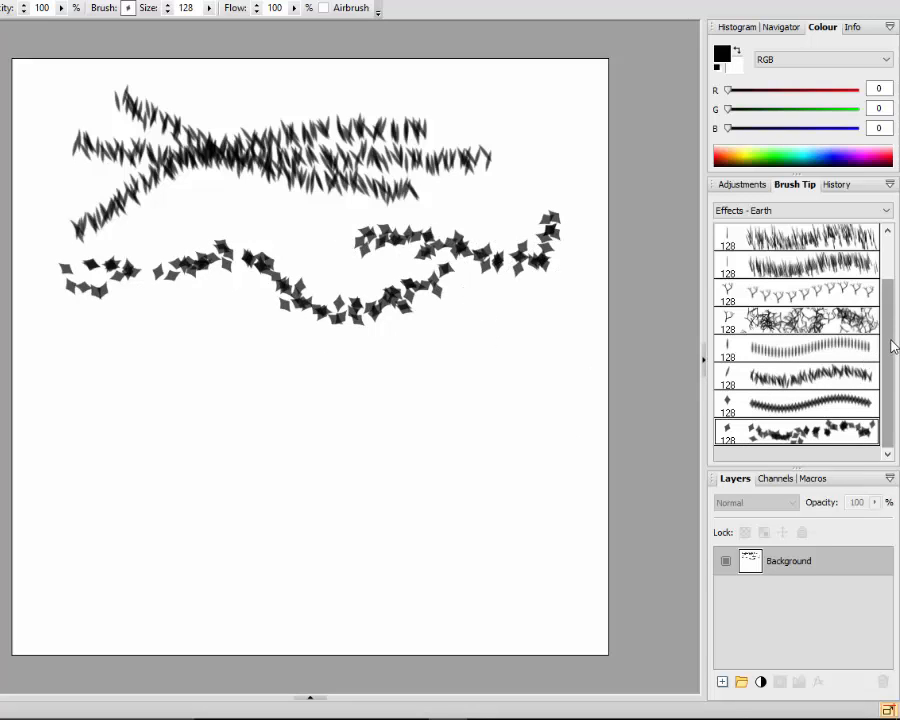
pyautogui.click(865, 292)
pyautogui.moveTo(76, 318)
pyautogui.mouseDown()
pyautogui.moveTo(302, 354)
pyautogui.moveTo(443, 350)
pyautogui.mouseUp()
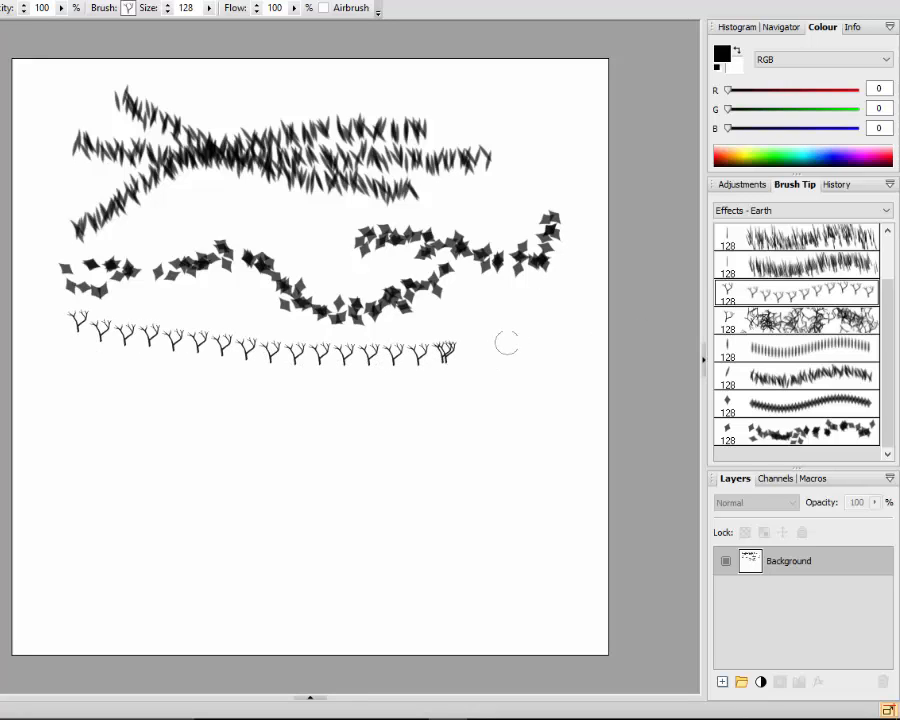
pyautogui.moveTo(506, 339)
pyautogui.mouseDown()
pyautogui.moveTo(450, 378)
pyautogui.moveTo(400, 352)
pyautogui.moveTo(442, 369)
pyautogui.moveTo(475, 334)
pyautogui.moveTo(500, 339)
pyautogui.moveTo(260, 353)
pyautogui.mouseUp()
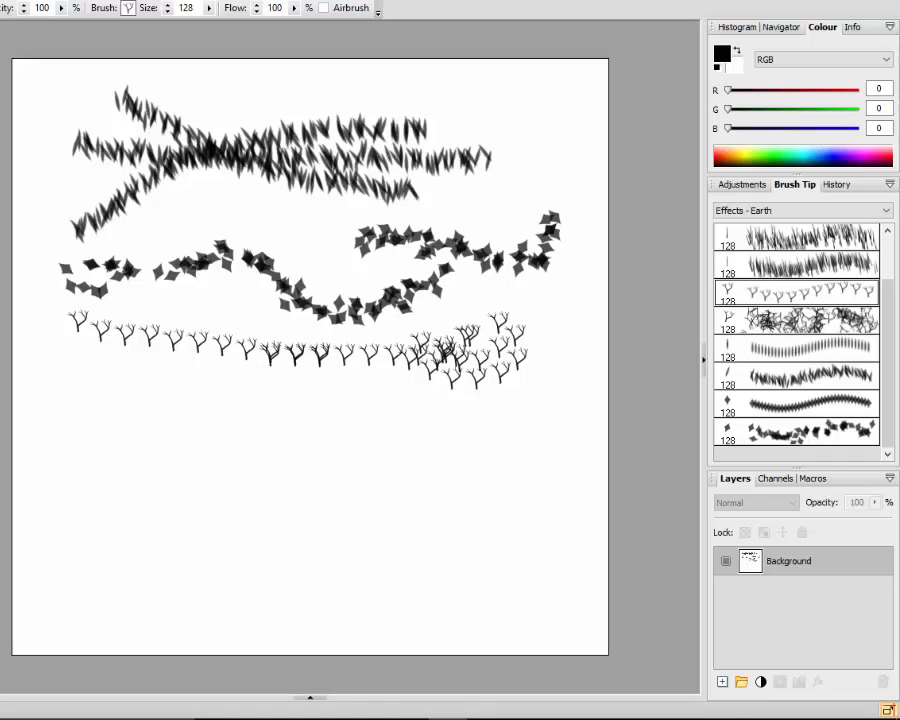
pyautogui.moveTo(197, 350); pyautogui.dragTo(302, 368)
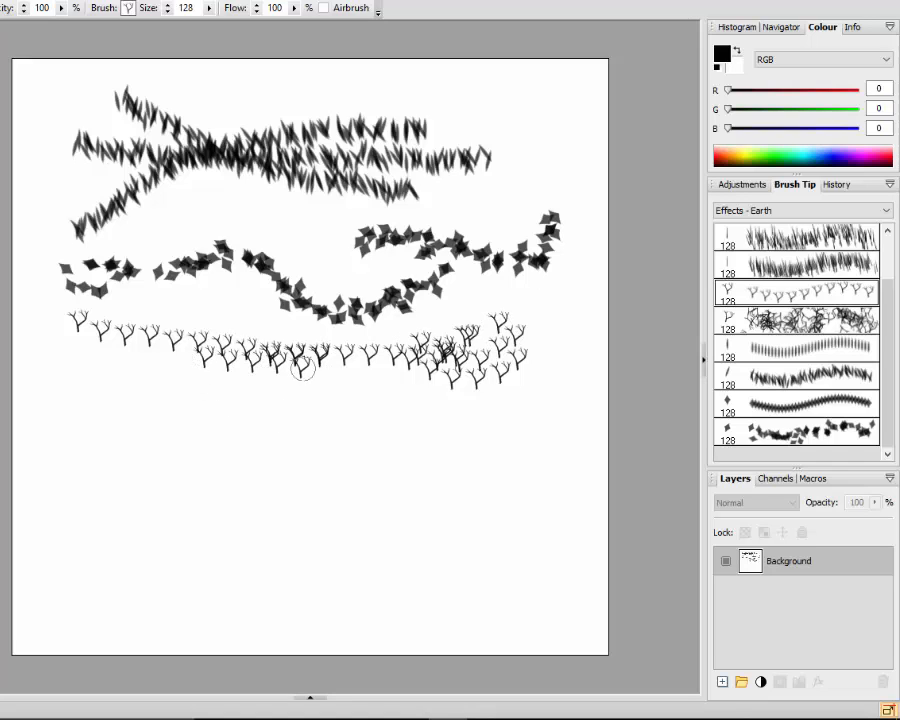
# Step: Switch to the Effects - Seaside category, choose the light size 200 shell tip with varying sizes, and paint two rows of shells below the trees
pyautogui.click(886, 210)
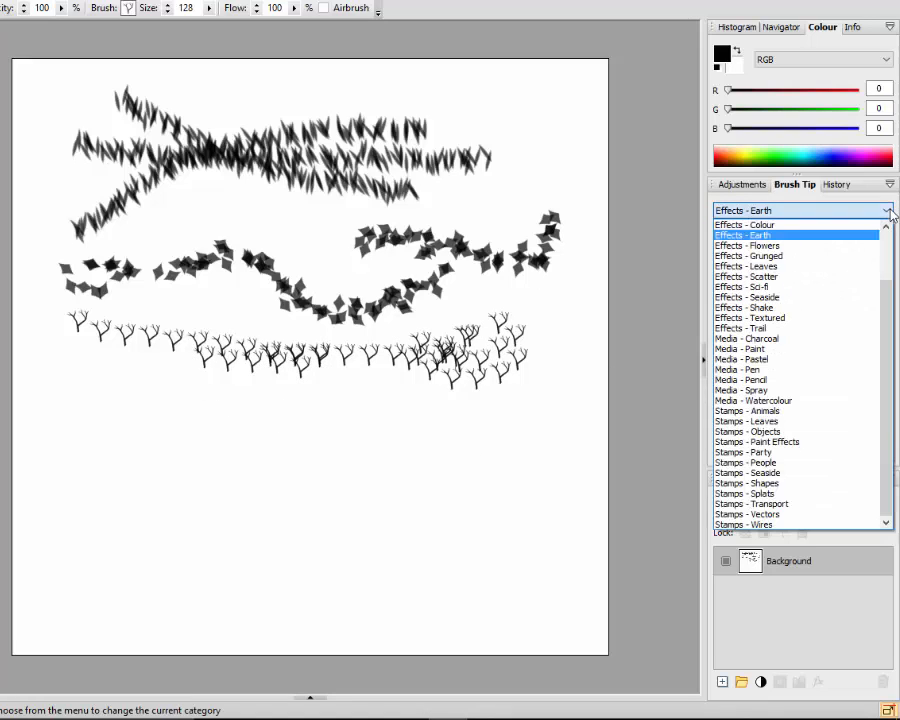
pyautogui.click(795, 297)
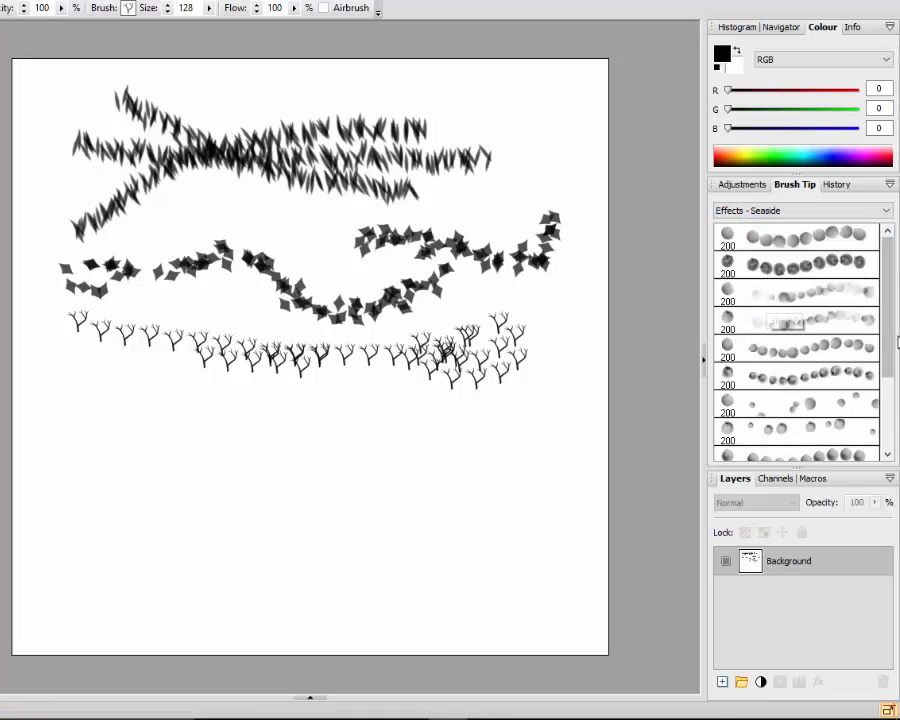
pyautogui.click(805, 352)
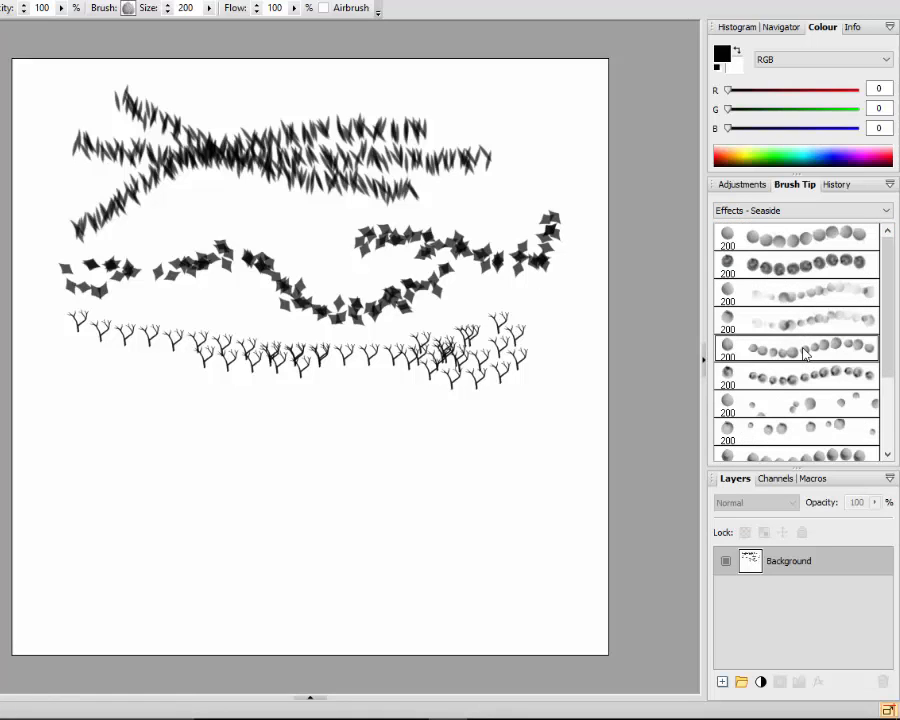
pyautogui.moveTo(68, 401); pyautogui.dragTo(505, 409)
pyautogui.moveTo(400, 487)
pyautogui.mouseDown()
pyautogui.moveTo(369, 489)
pyautogui.moveTo(155, 455)
pyautogui.mouseUp()
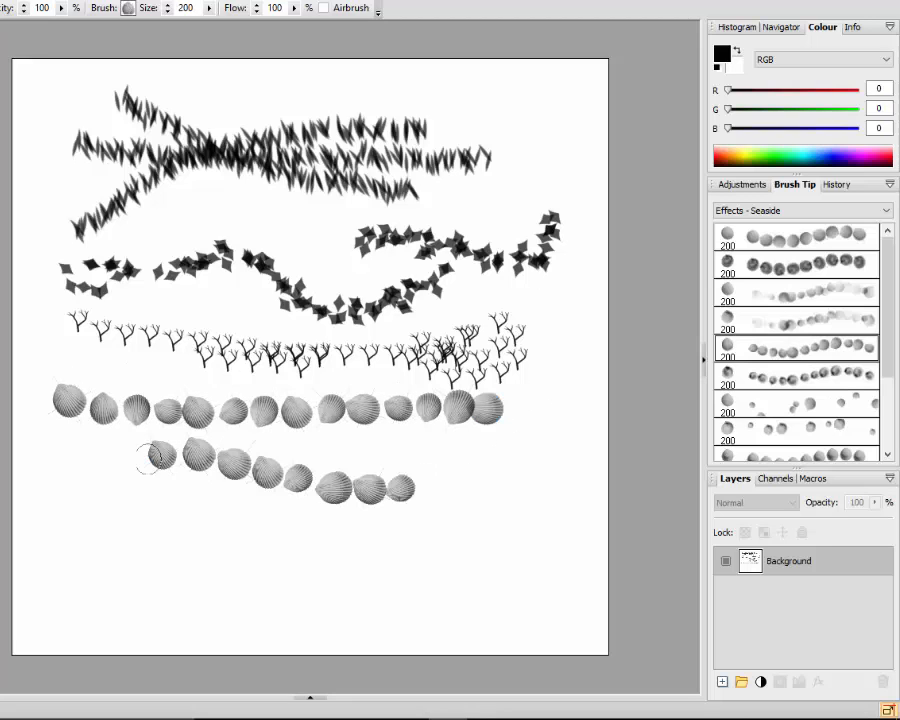
# Step: Choose the darker, evenly sized size 200 shell tip and paint several groups of shells across the canvas's lower part
pyautogui.moveTo(888, 305); pyautogui.dragTo(884, 374)
pyautogui.click(797, 385)
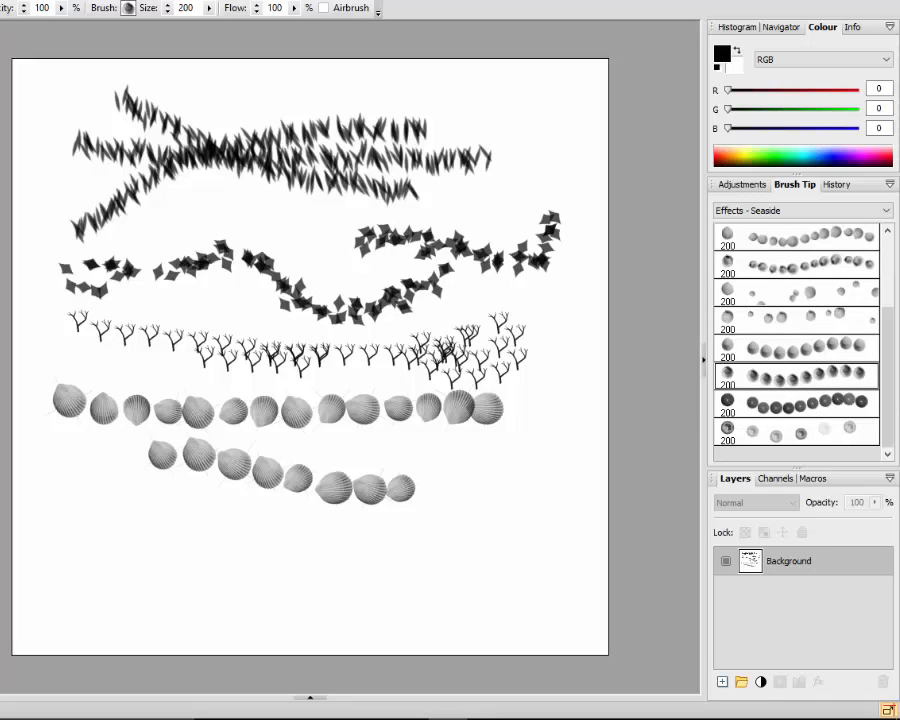
pyautogui.click(221, 527)
pyautogui.click(257, 527)
pyautogui.click(330, 548)
pyautogui.moveTo(330, 548)
pyautogui.mouseDown()
pyautogui.moveTo(399, 565)
pyautogui.moveTo(466, 556)
pyautogui.mouseUp()
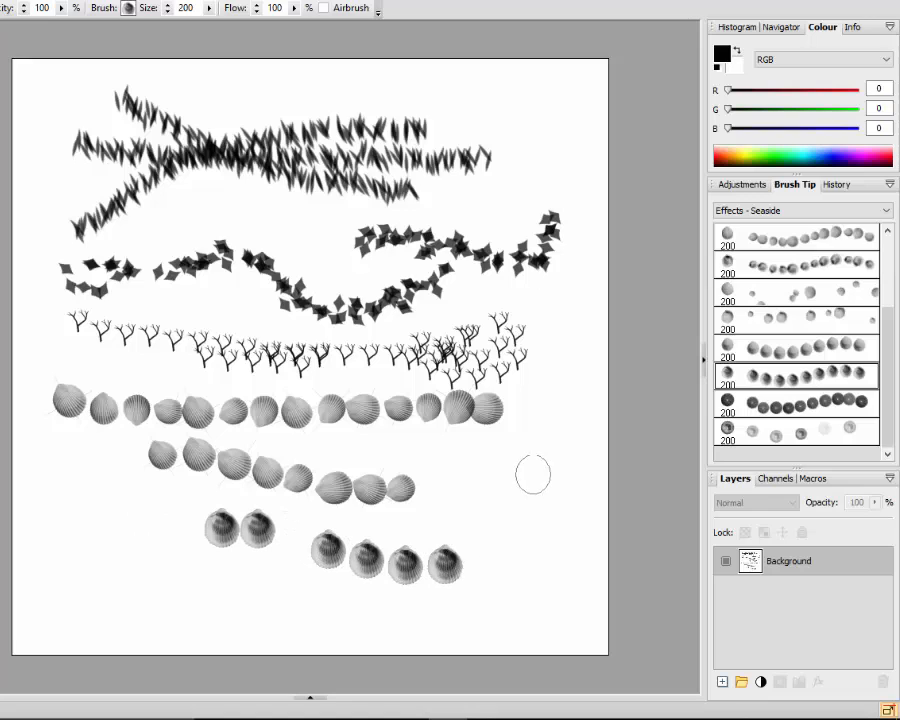
pyautogui.moveTo(532, 472); pyautogui.dragTo(428, 508)
pyautogui.moveTo(122, 506)
pyautogui.mouseDown()
pyautogui.moveTo(82, 498)
pyautogui.moveTo(72, 531)
pyautogui.mouseUp()
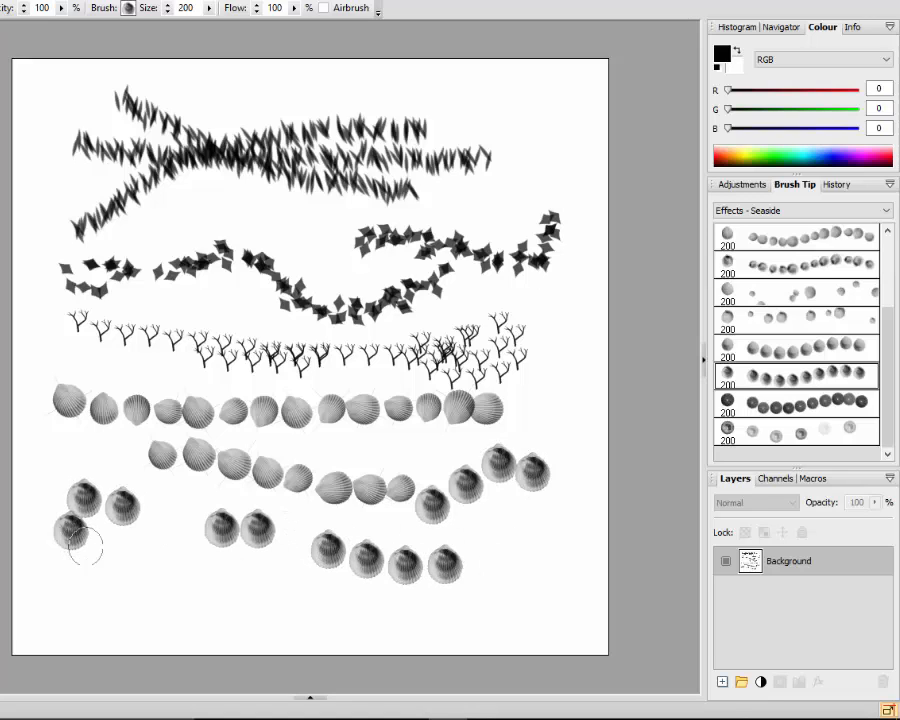
# Step: Stamp two overlapping dark shells below the existing group in the canvas's lower-left area
pyautogui.click(128, 575)
pyautogui.click(149, 577)
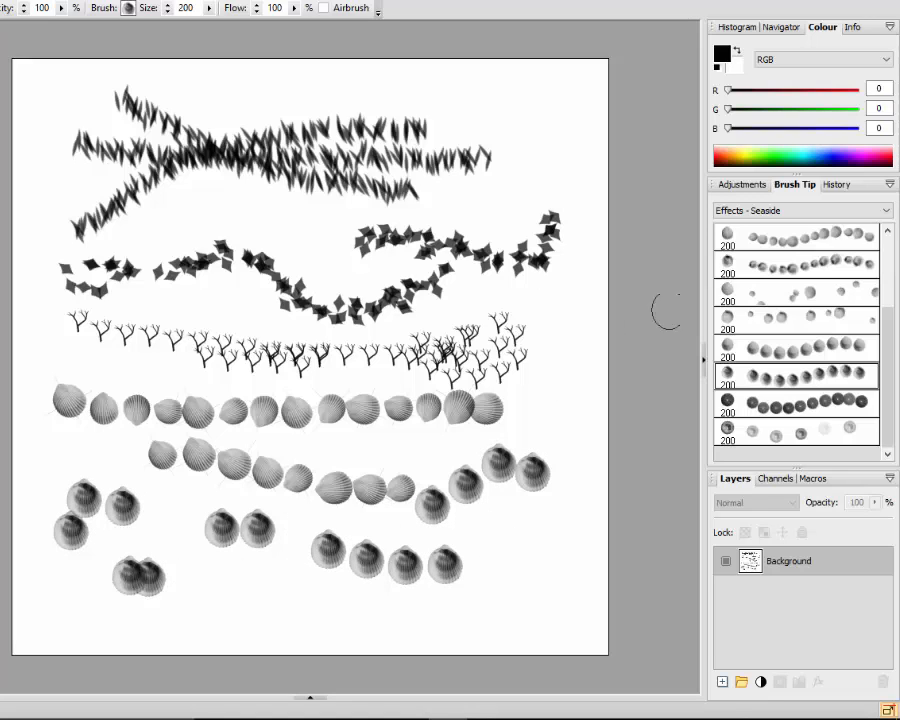
# Step: Switch to the Stamps - Animals category and paint a row of fish along the canvas's top and a trail of birds along its lower edge
pyautogui.click(885, 210)
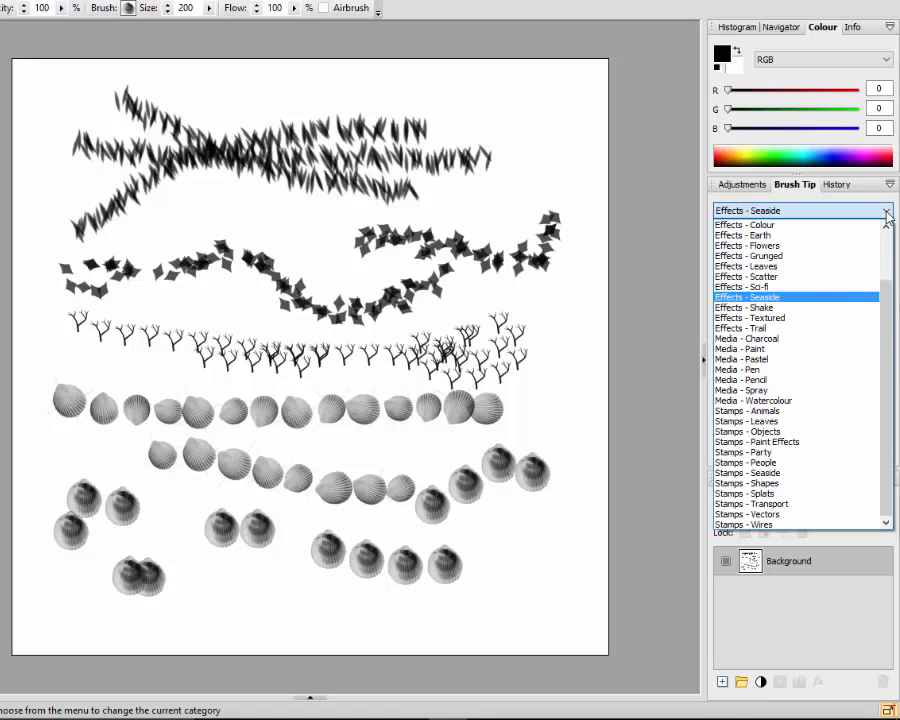
pyautogui.click(815, 410)
pyautogui.click(803, 412)
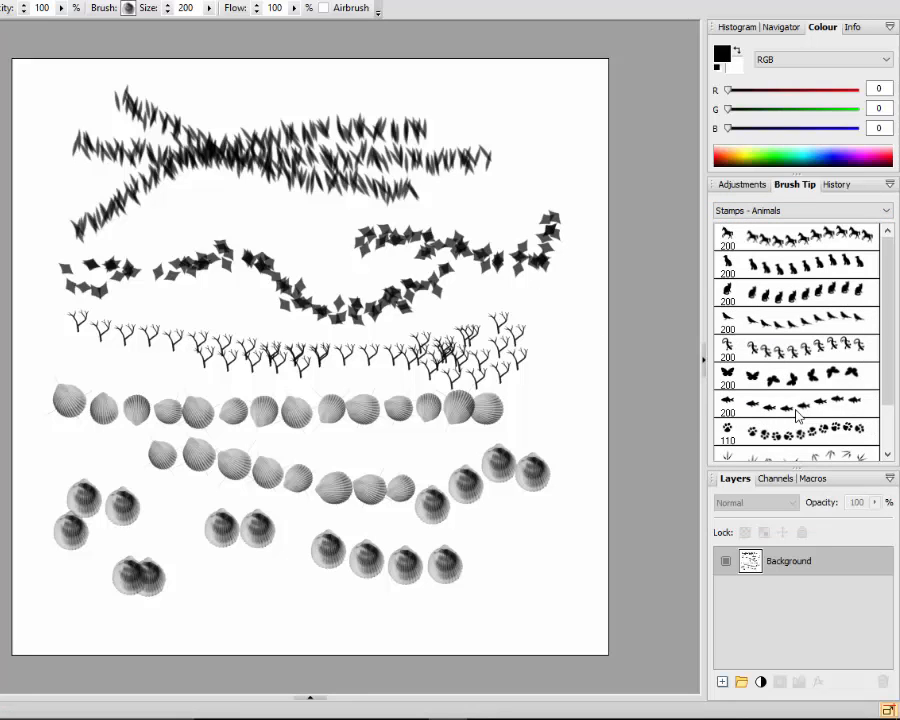
pyautogui.moveTo(557, 95)
pyautogui.mouseDown()
pyautogui.moveTo(394, 80)
pyautogui.moveTo(257, 97)
pyautogui.mouseUp()
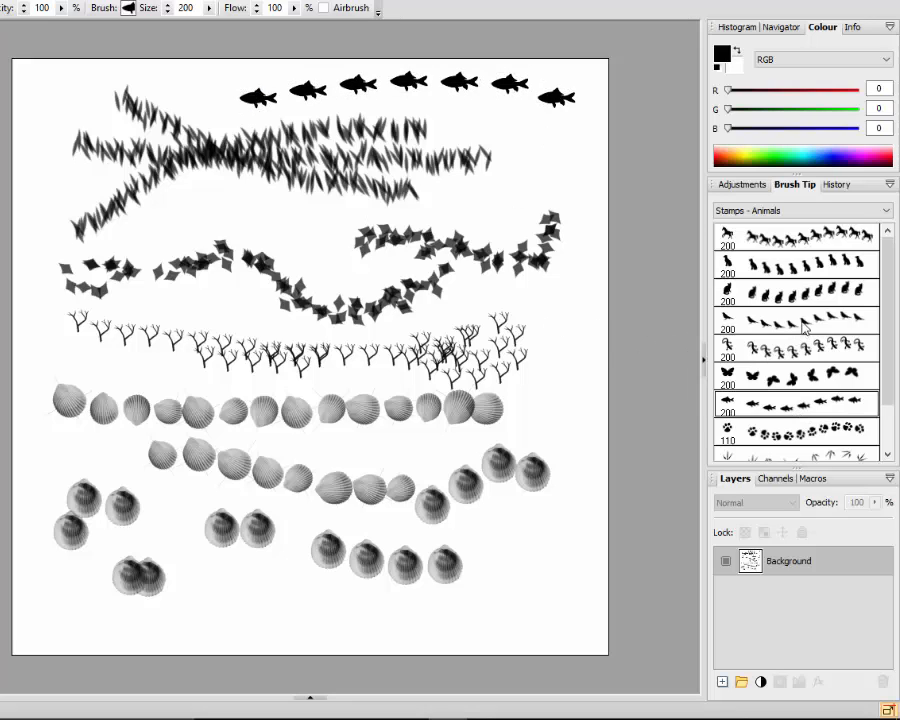
pyautogui.click(731, 322)
pyautogui.moveTo(552, 540)
pyautogui.mouseDown()
pyautogui.moveTo(483, 595)
pyautogui.moveTo(323, 615)
pyautogui.moveTo(245, 599)
pyautogui.mouseUp()
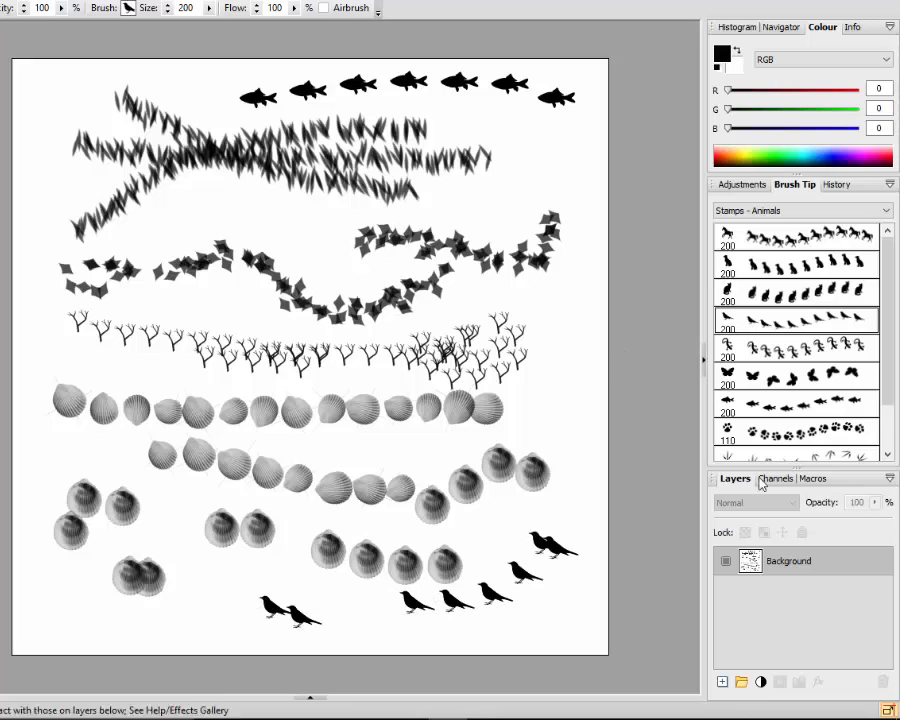
# Step: Stamp size 110 paw prints between the grass and diamond strokes, and a column of size 140 bird footprints along the canvas's right side
pyautogui.click(854, 433)
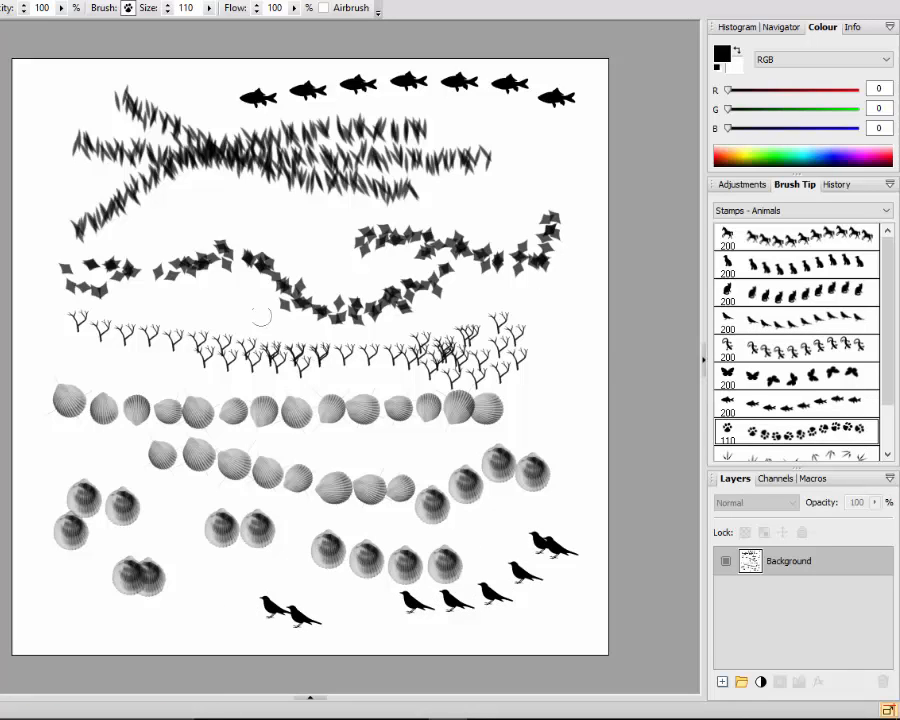
pyautogui.click(241, 204)
pyautogui.click(312, 224)
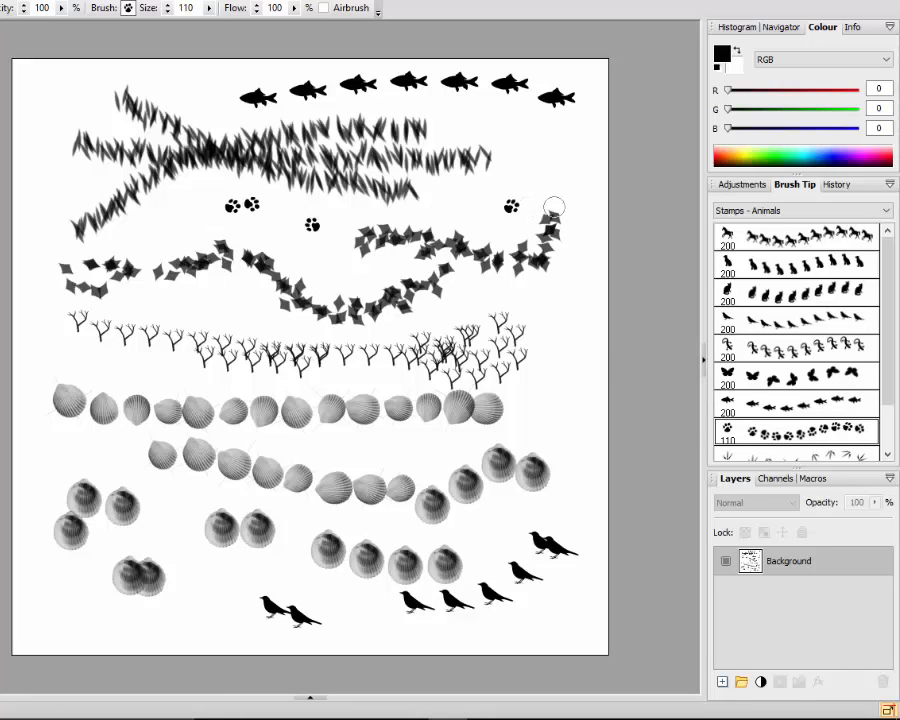
pyautogui.scroll(-2, 880, 275)
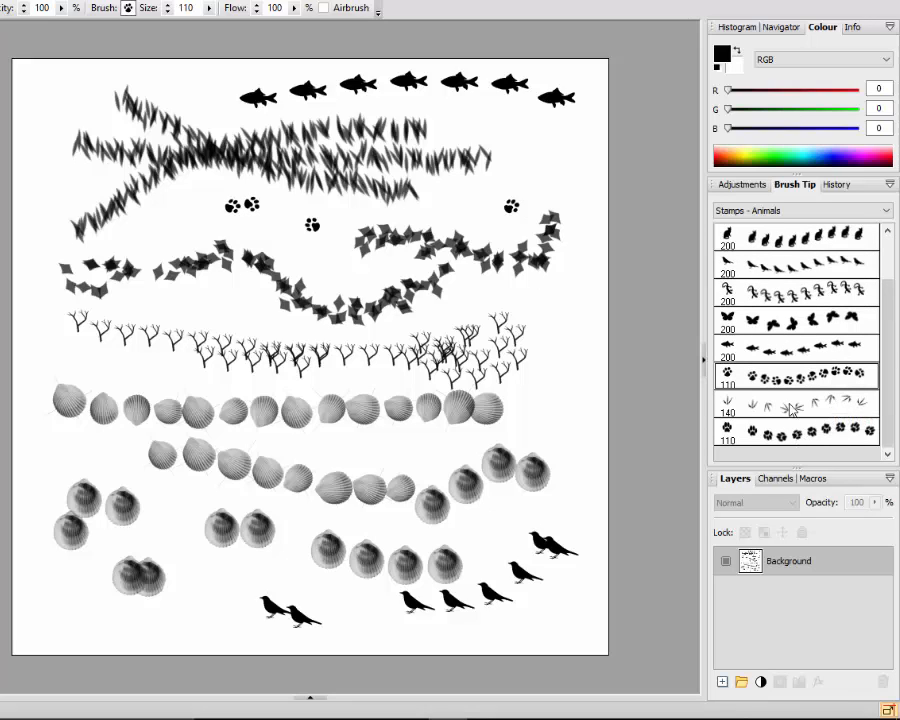
pyautogui.click(792, 409)
pyautogui.moveTo(554, 300)
pyautogui.mouseDown()
pyautogui.moveTo(579, 362)
pyautogui.moveTo(578, 397)
pyautogui.mouseUp()
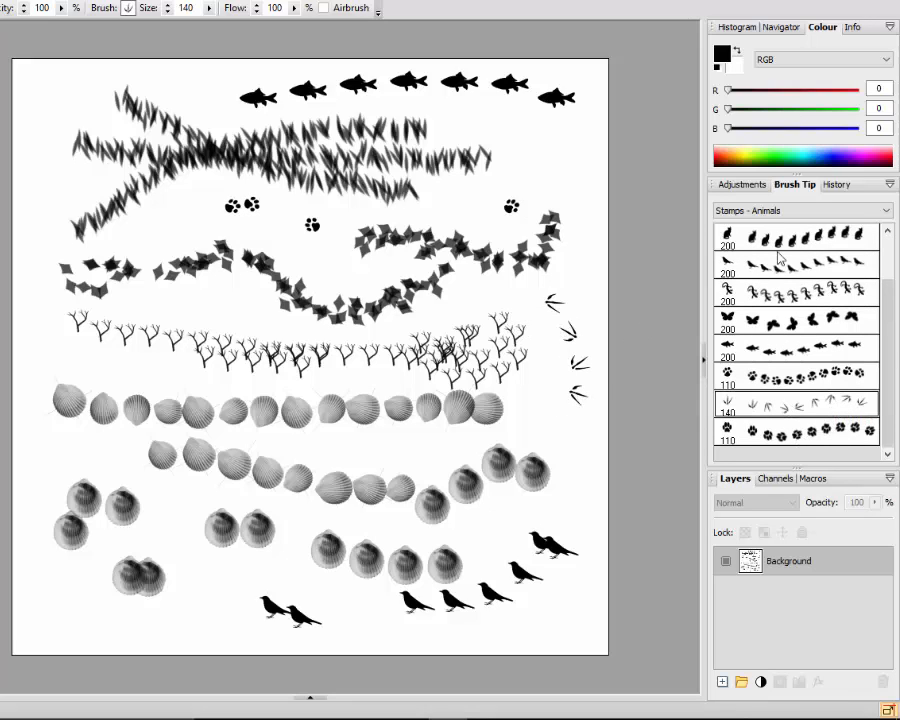
# Step: Switch to the Stamps - People category and stamp size 200 footballers at the upper left, below the grass and over the small trees
pyautogui.click(887, 211)
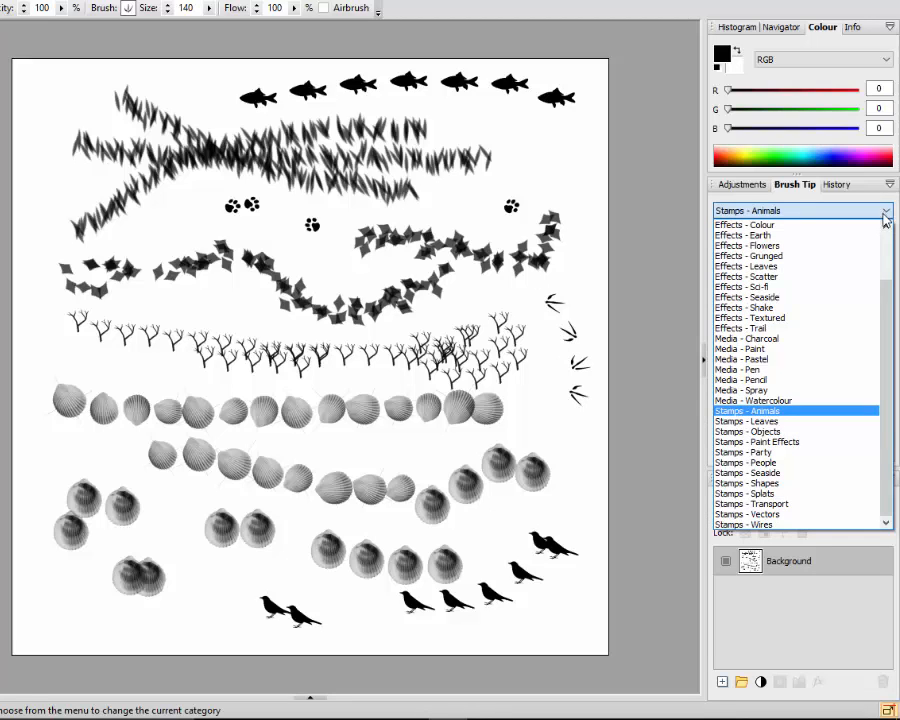
pyautogui.click(746, 463)
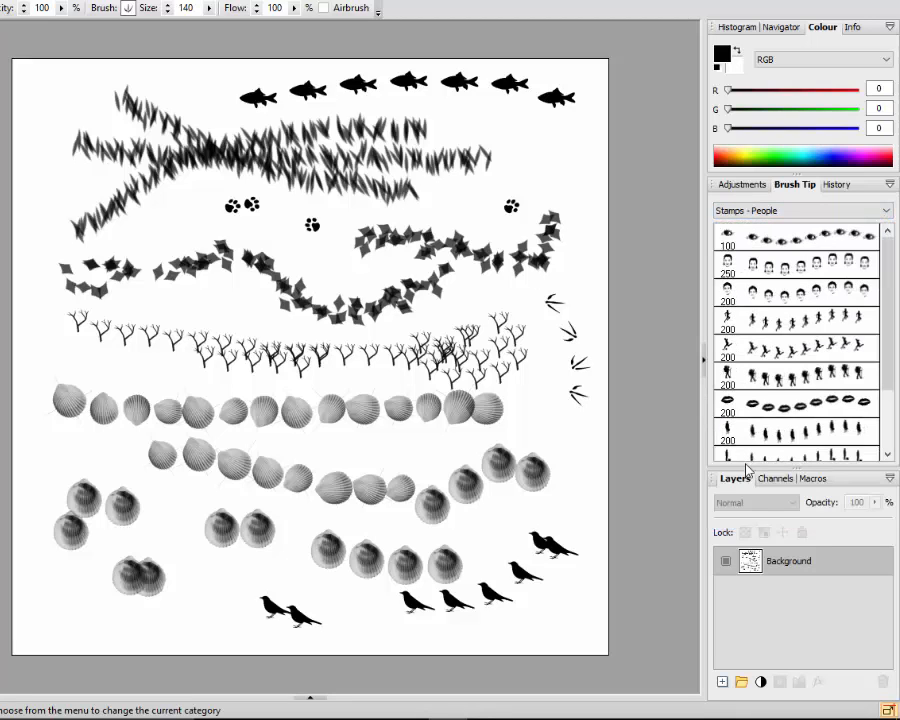
pyautogui.click(812, 347)
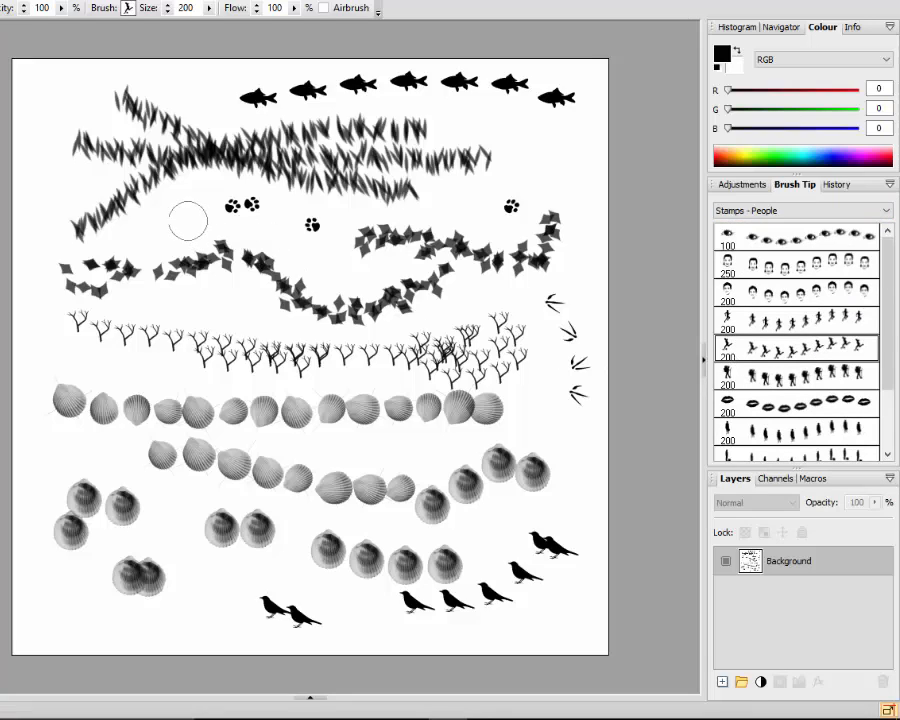
pyautogui.click(183, 222)
pyautogui.click(141, 232)
pyautogui.click(169, 77)
pyautogui.click(124, 83)
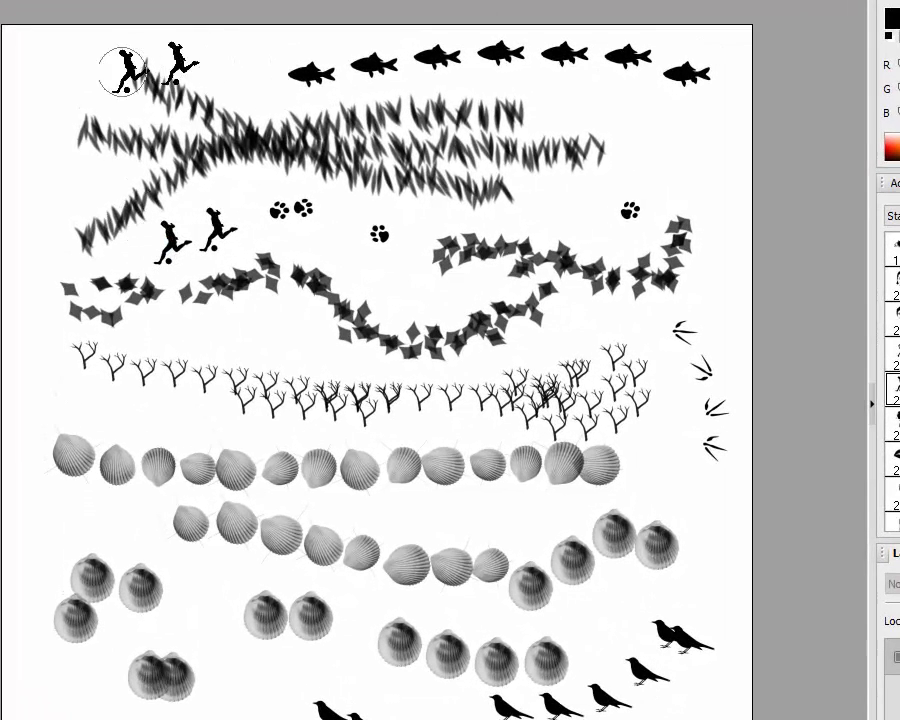
pyautogui.click(81, 86)
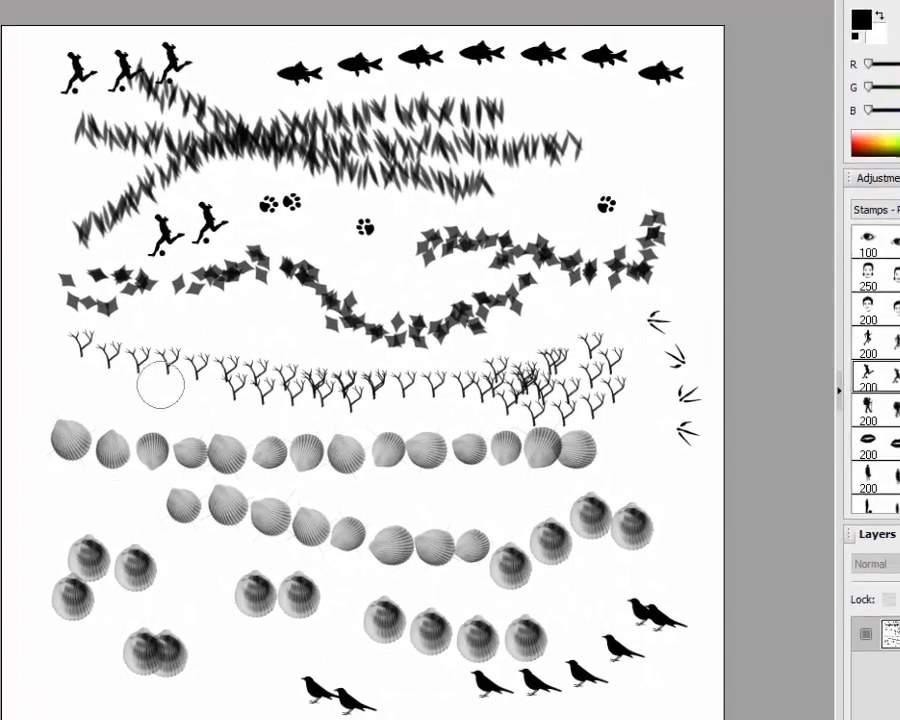
pyautogui.click(163, 397)
pyautogui.click(113, 397)
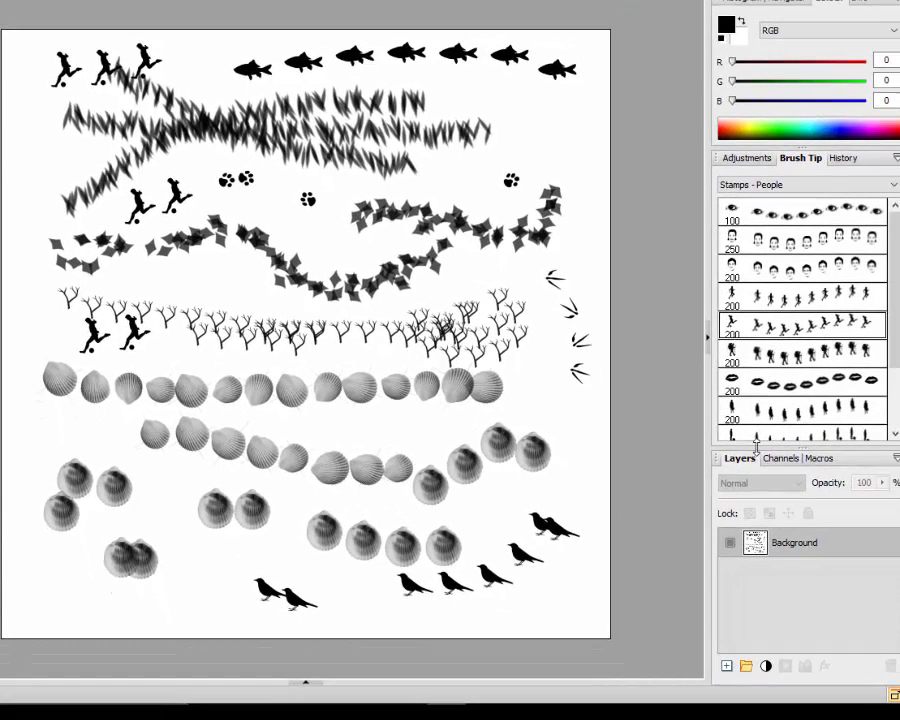
# Step: Choose the size 200 lips tip and stamp two pairs of lips, one beside the footballers on the trees, one among the shells
pyautogui.click(790, 380)
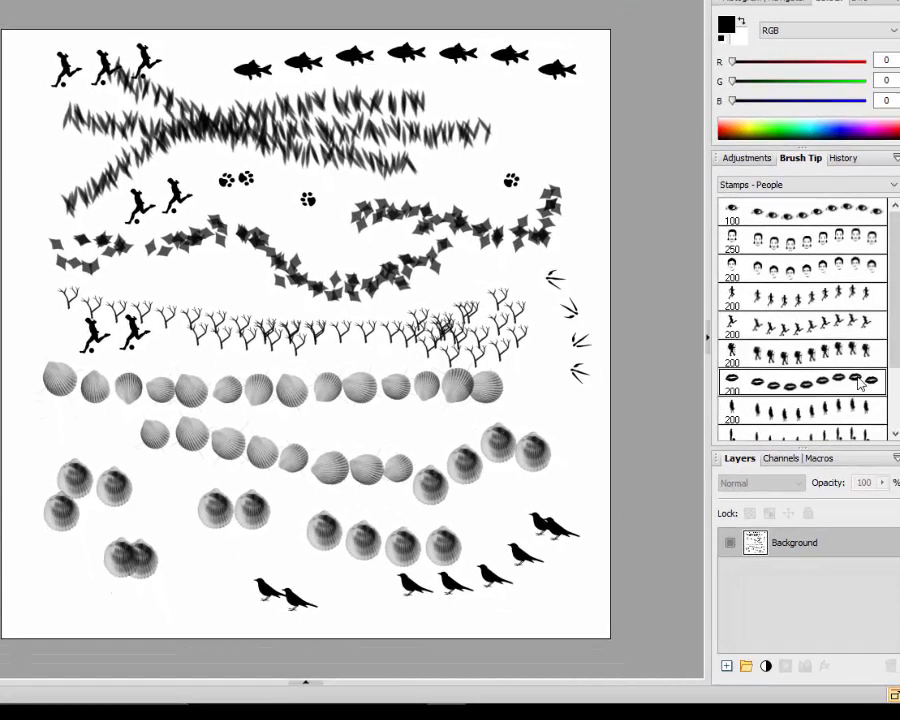
pyautogui.click(398, 428)
pyautogui.click(326, 428)
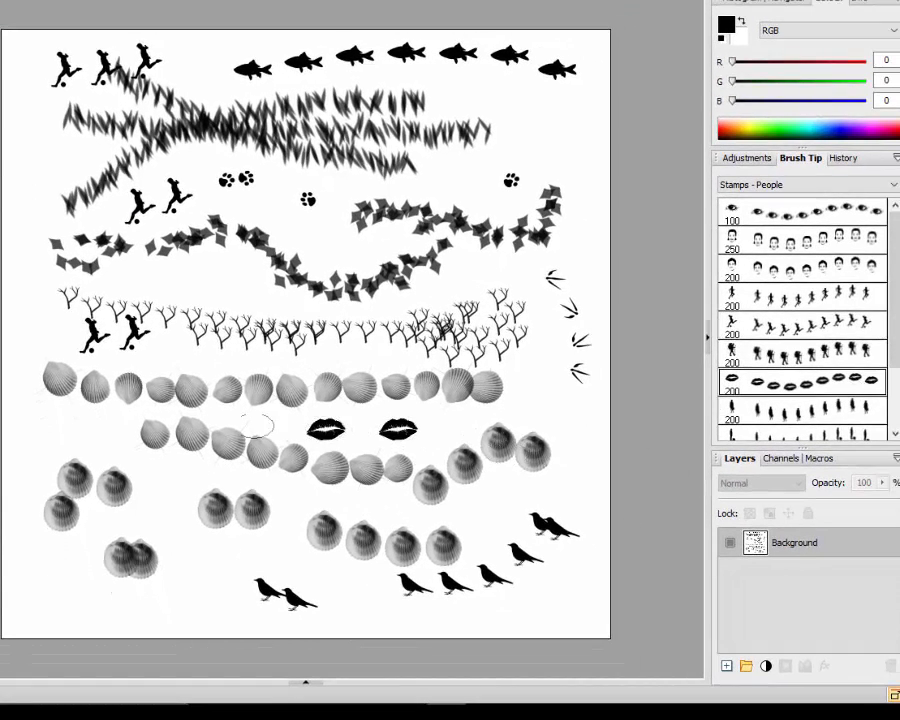
pyautogui.click(186, 352)
pyautogui.click(194, 296)
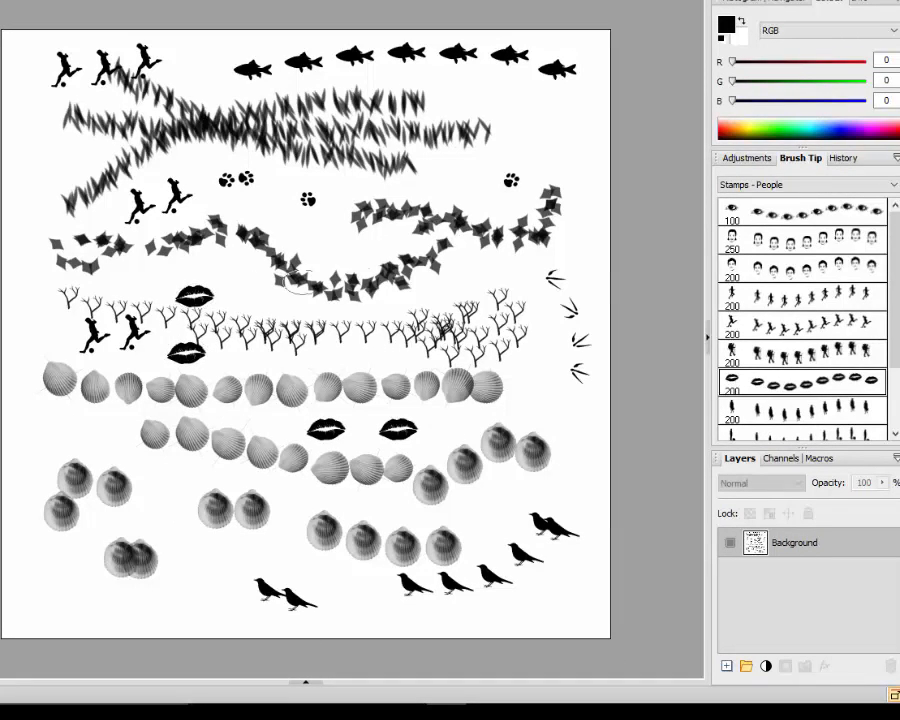
# Step: Choose the size 200 face tip and stamp two faces below the fish and three near the canvas's right edge beside the shells
pyautogui.click(868, 272)
pyautogui.click(552, 126)
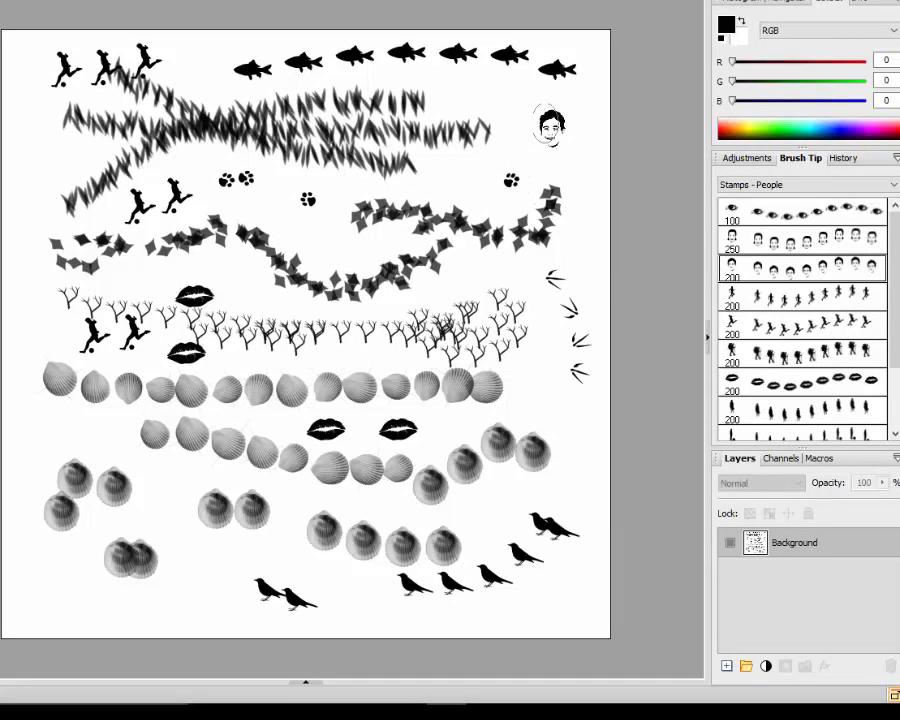
pyautogui.click(508, 118)
pyautogui.click(528, 404)
pyautogui.click(576, 405)
pyautogui.click(601, 412)
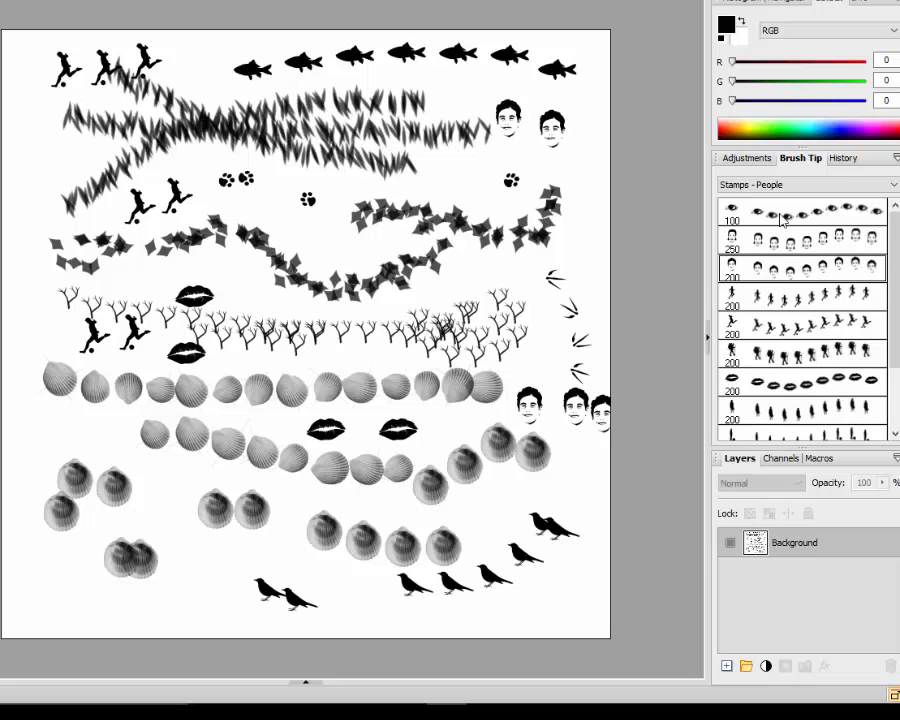
# Step: Switch to the Stamps - Transport category and stamp two sailboats on the diamond stroke and three in the canvas's lower-left corner
pyautogui.click(893, 186)
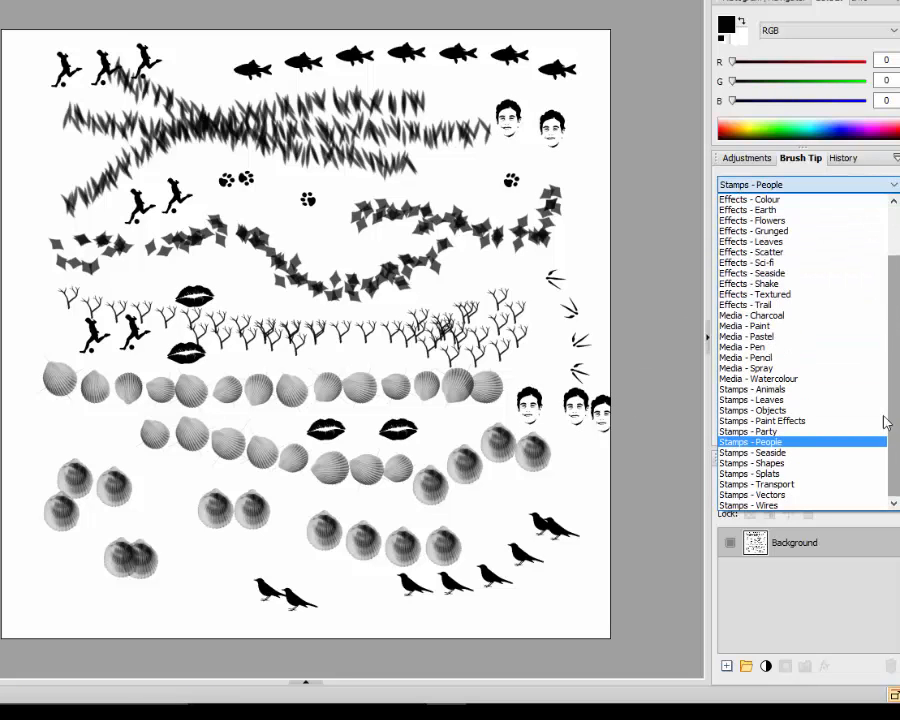
pyautogui.click(773, 487)
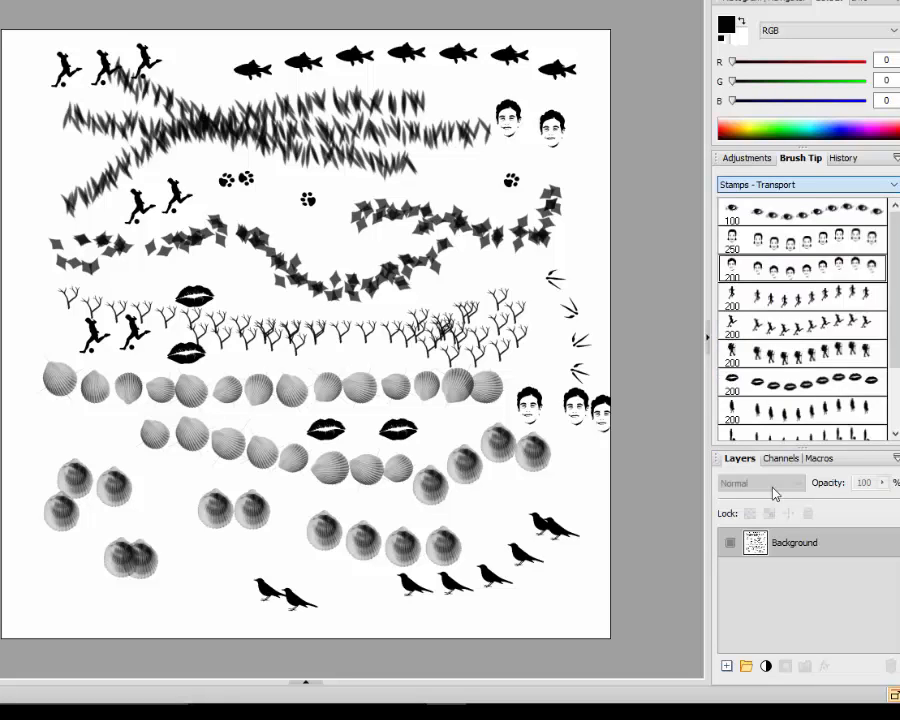
pyautogui.click(815, 418)
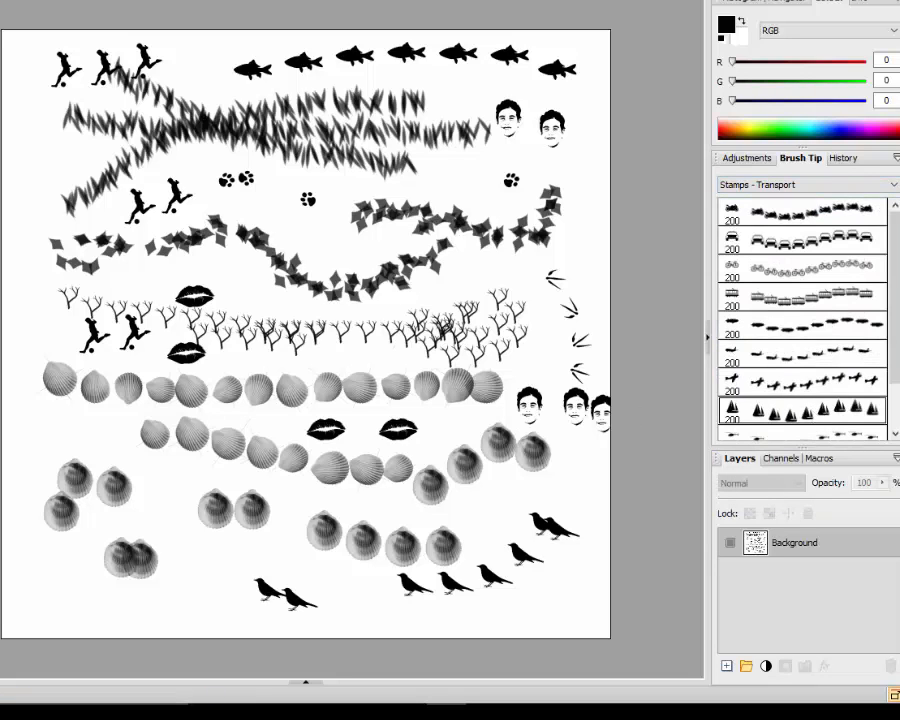
pyautogui.click(343, 244)
pyautogui.click(289, 244)
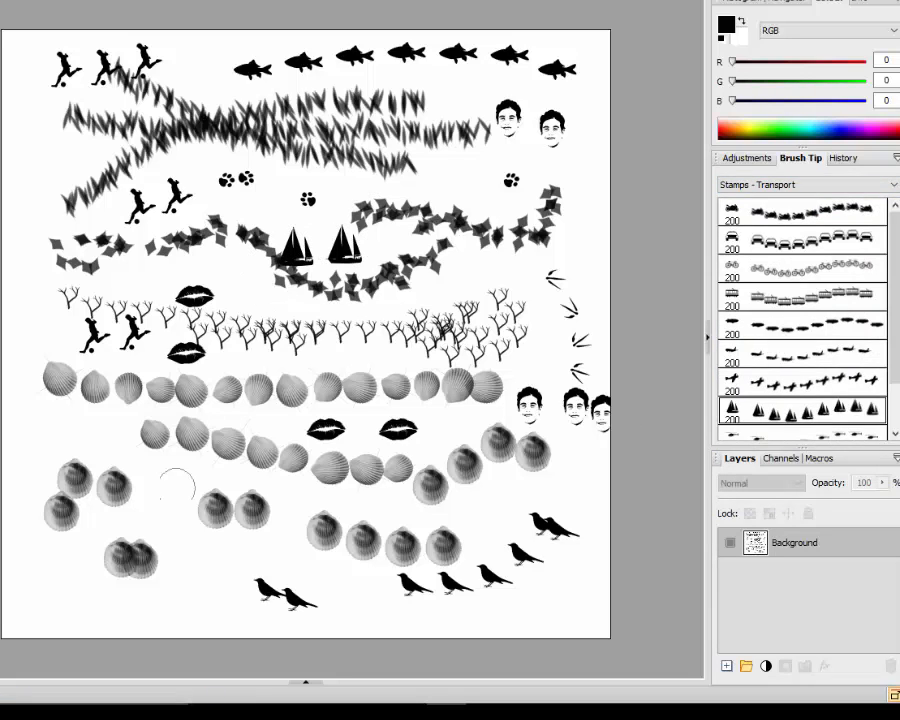
pyautogui.click(196, 606)
pyautogui.click(148, 606)
pyautogui.click(100, 600)
# Step: Choose the size 200 propeller aeroplane tip and stamp three planes near the lower-right corner and one above the lower-left birds
pyautogui.click(815, 378)
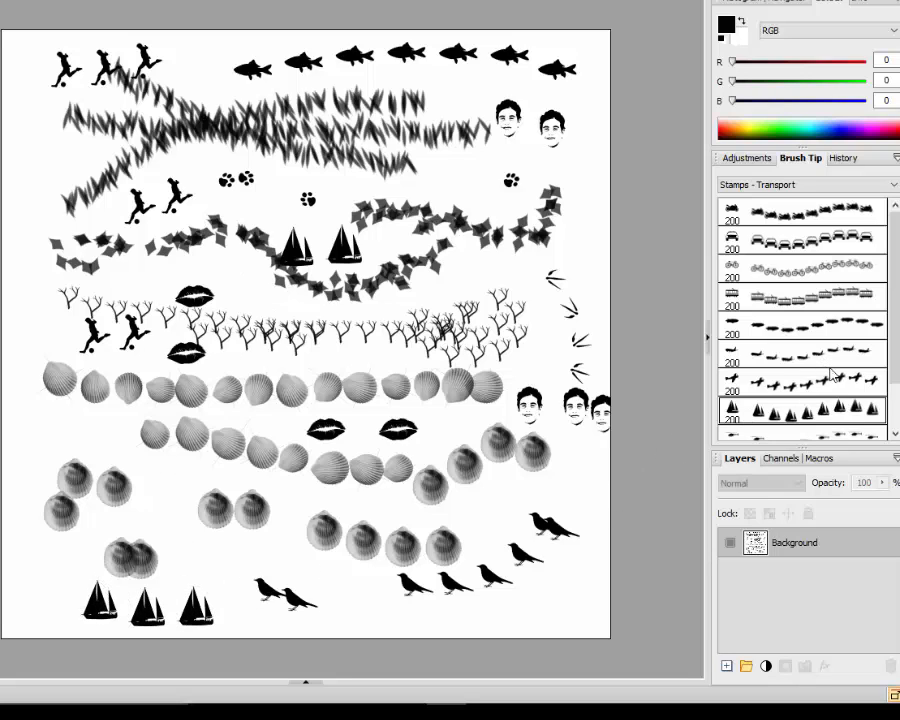
pyautogui.click(573, 593)
pyautogui.click(524, 600)
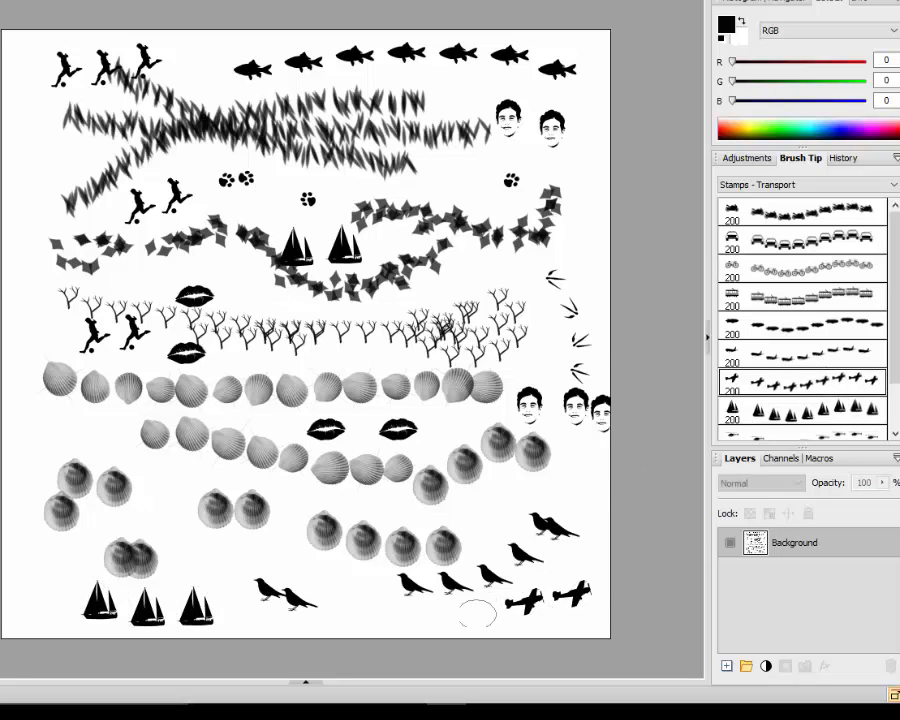
pyautogui.click(440, 622)
pyautogui.click(277, 557)
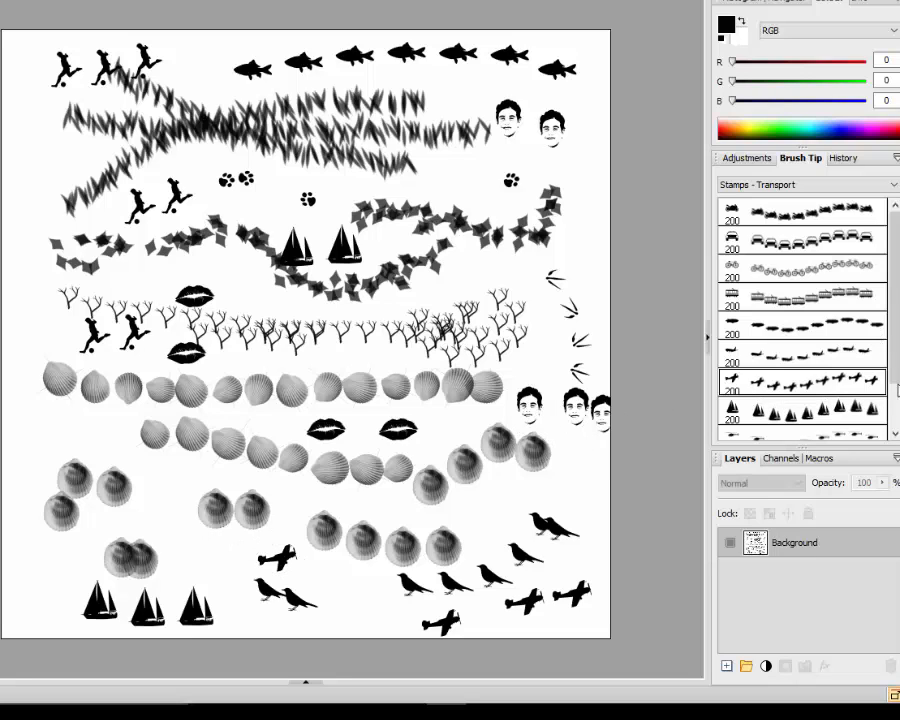
# Step: Return to the Basic brush tip category and choose the size 16 soft round tip
pyautogui.scroll(-2, 885, 300)
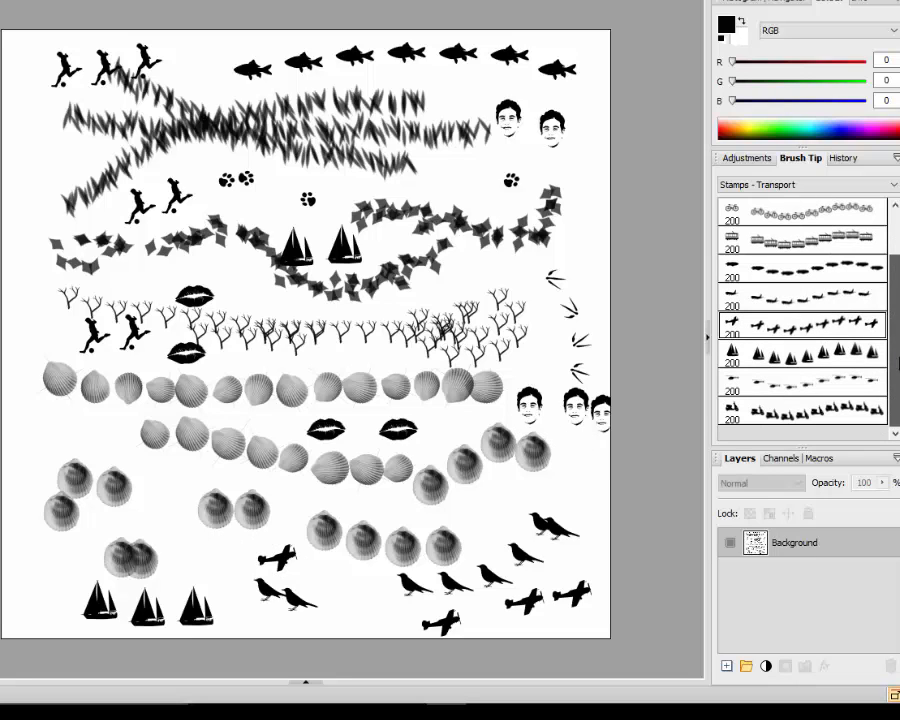
pyautogui.scroll(2, 877, 311)
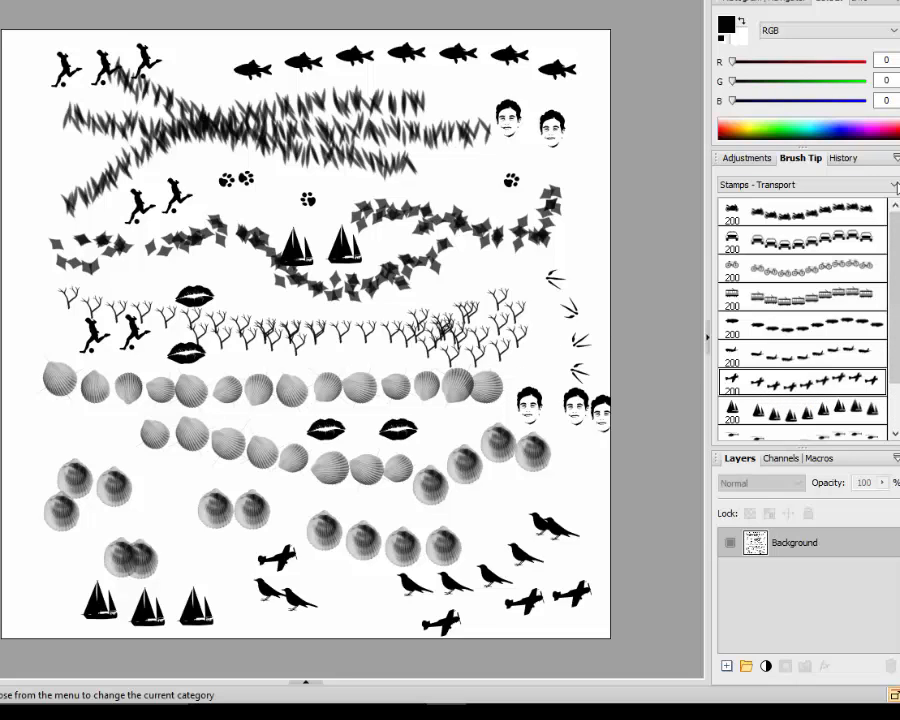
pyautogui.click(888, 184)
pyautogui.scroll(2, 890, 230)
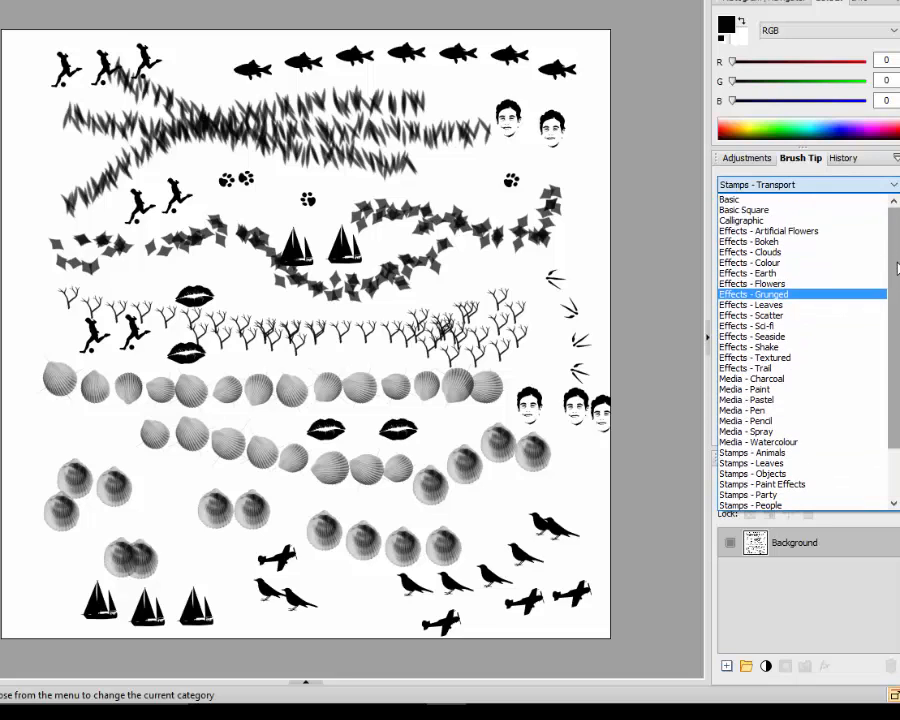
pyautogui.click(760, 200)
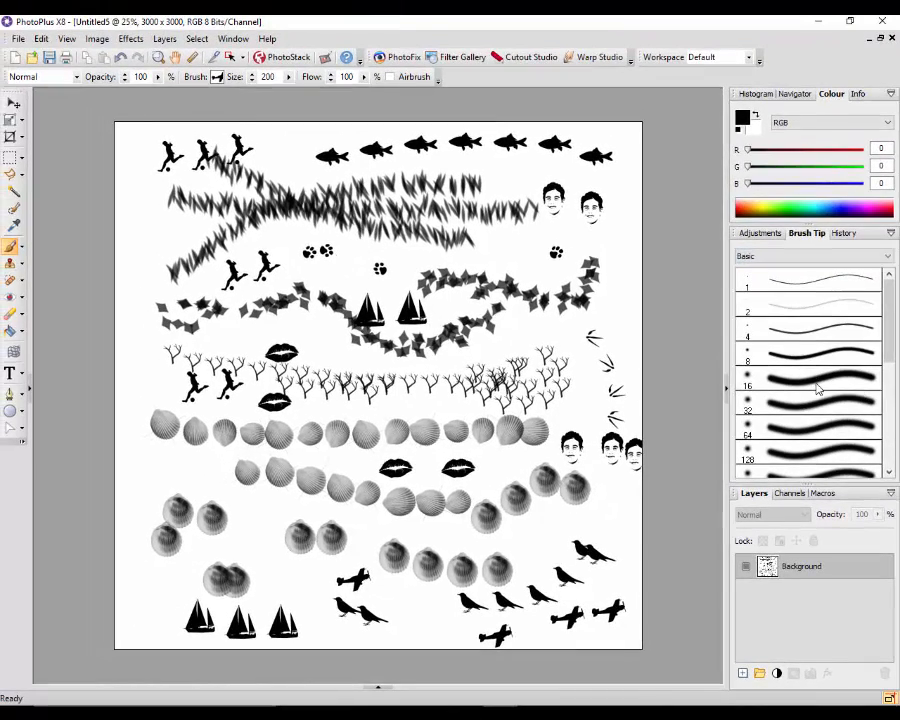
pyautogui.click(820, 381)
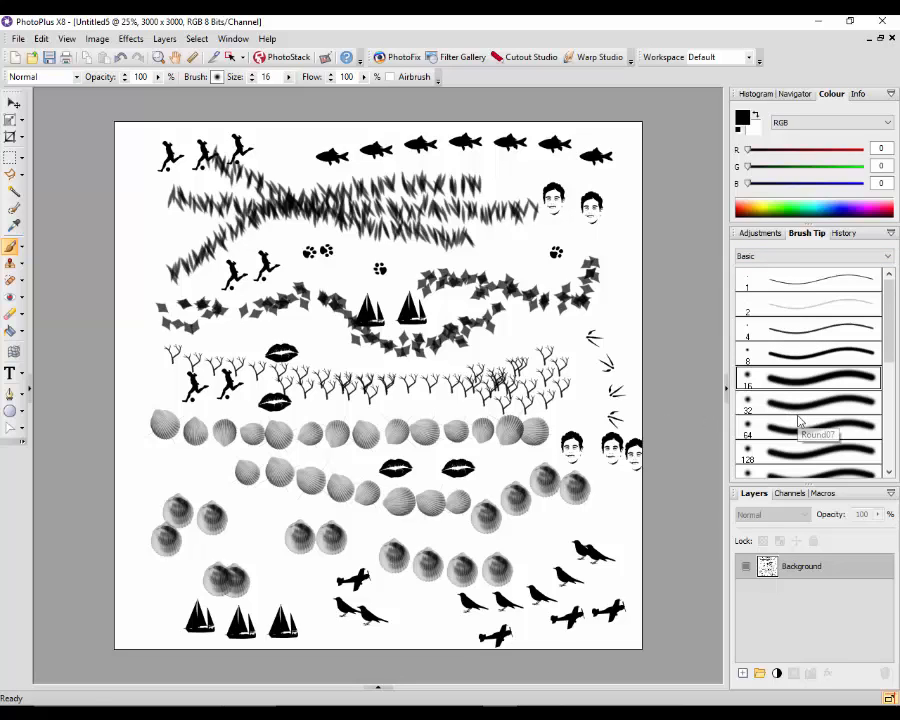
# Step: Change the foreground colour to bright cyan #18FBEE using the Colour Selector's hue strip and shade area
pyautogui.click(760, 233)
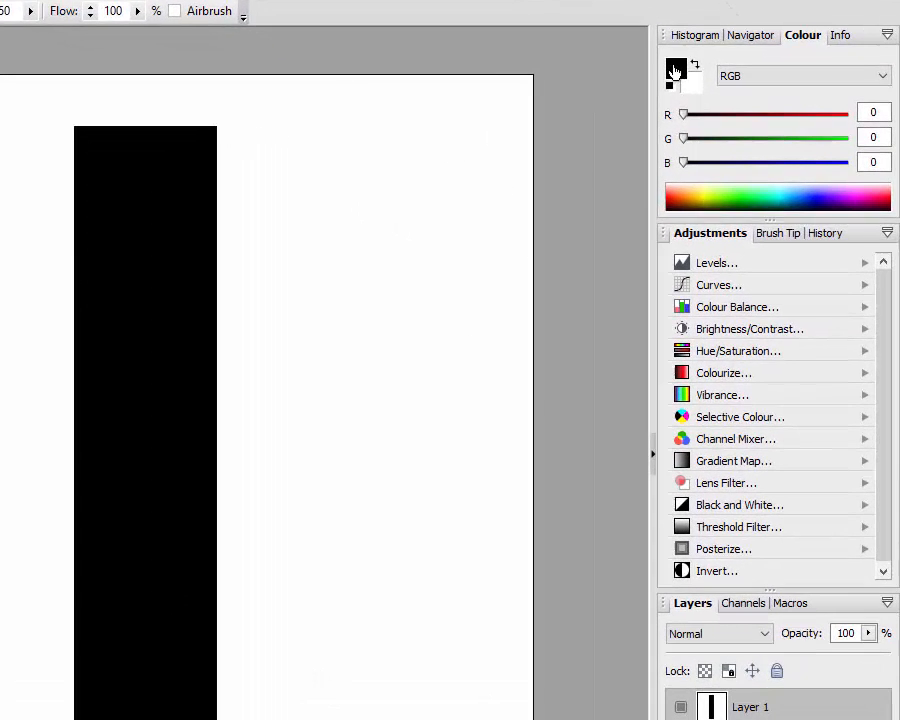
pyautogui.click(676, 72)
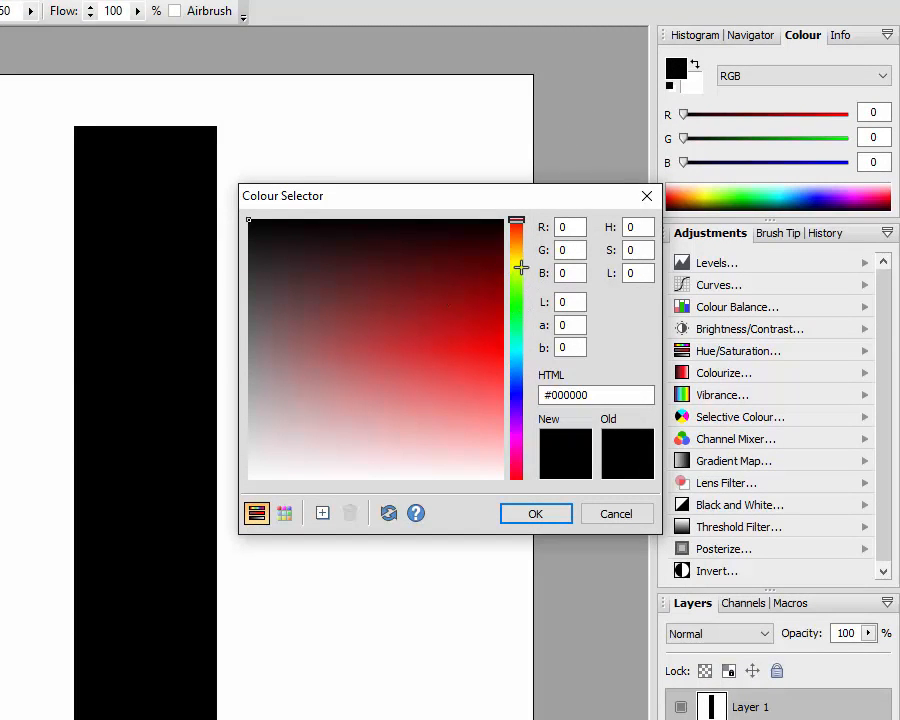
pyautogui.click(516, 347)
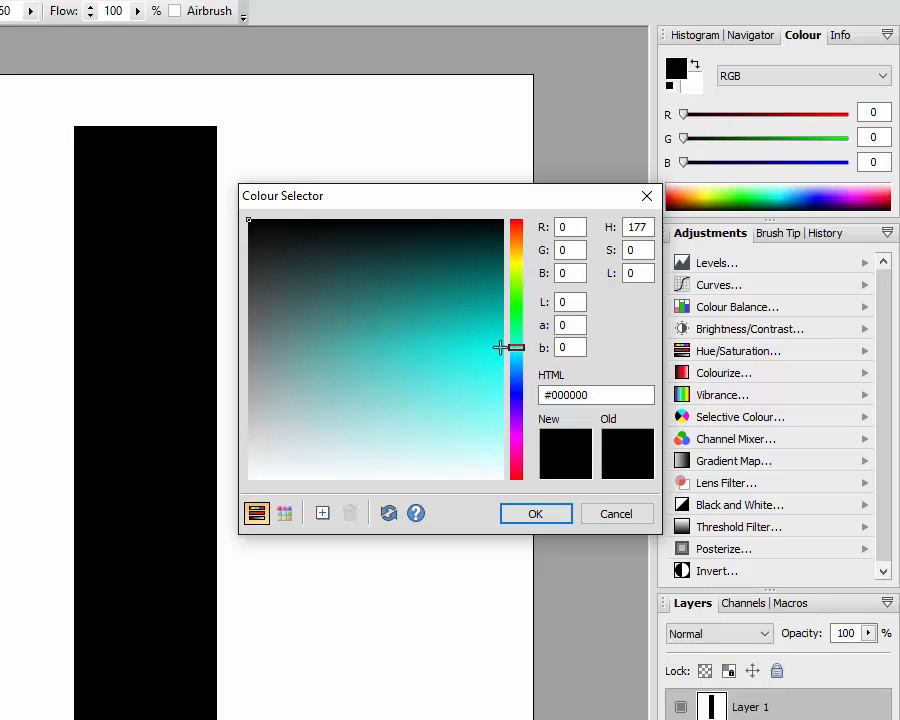
pyautogui.click(490, 346)
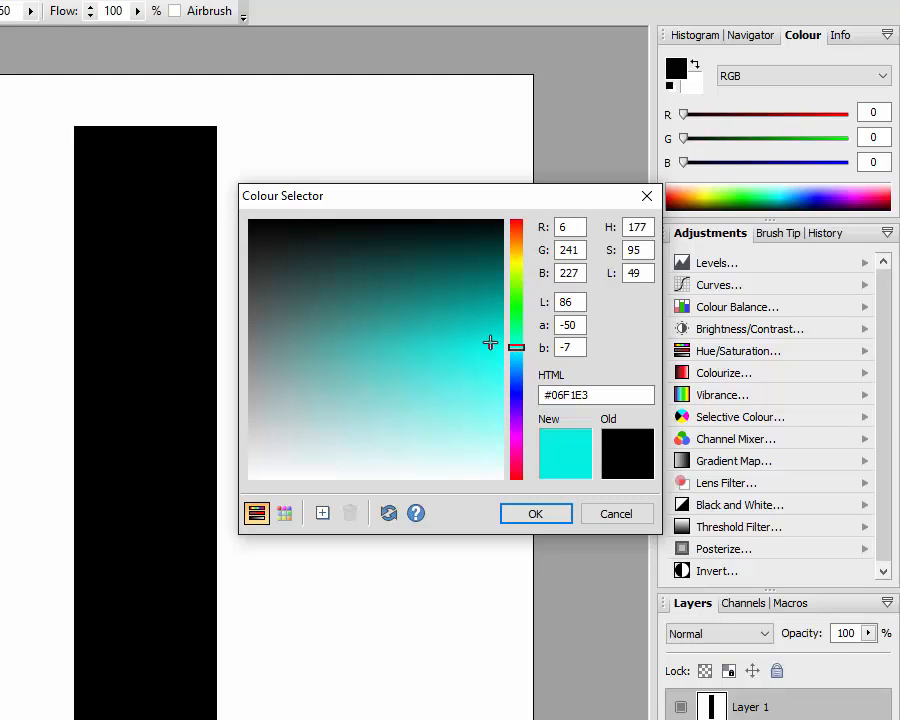
pyautogui.click(500, 376)
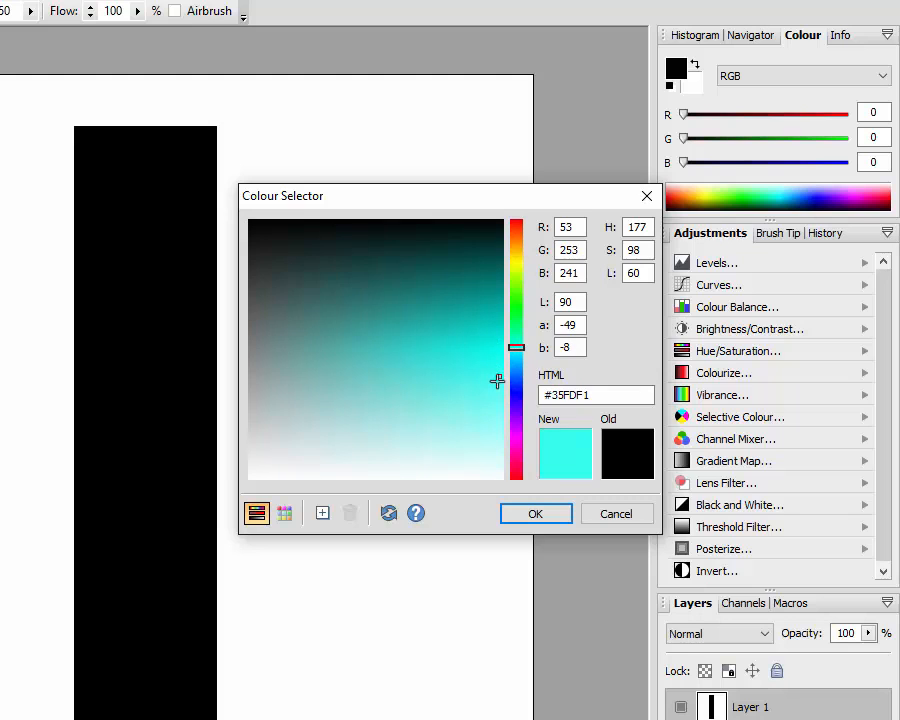
pyautogui.click(496, 360)
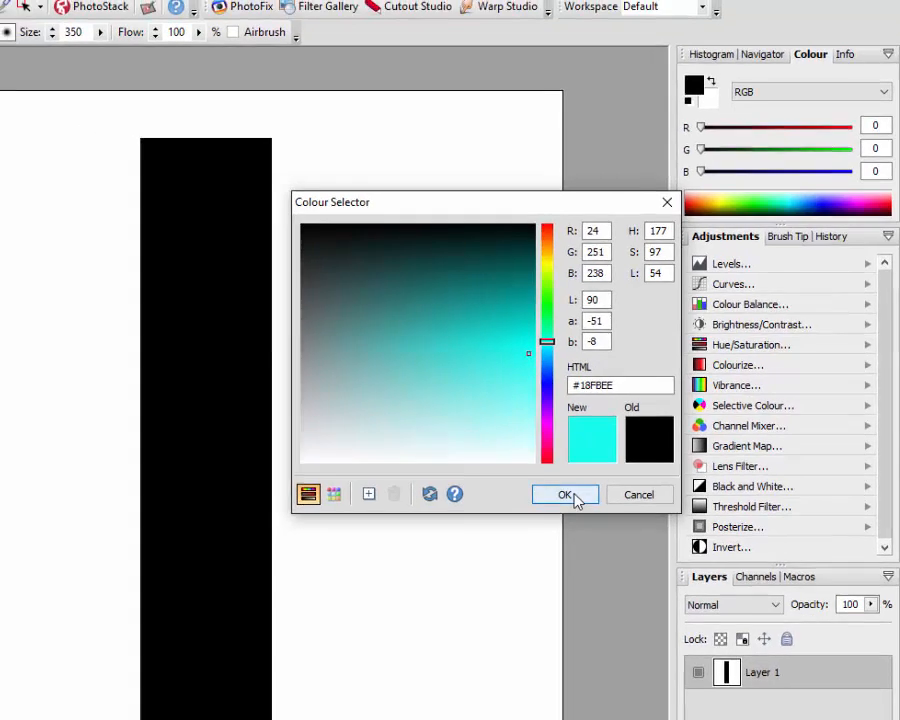
pyautogui.click(570, 495)
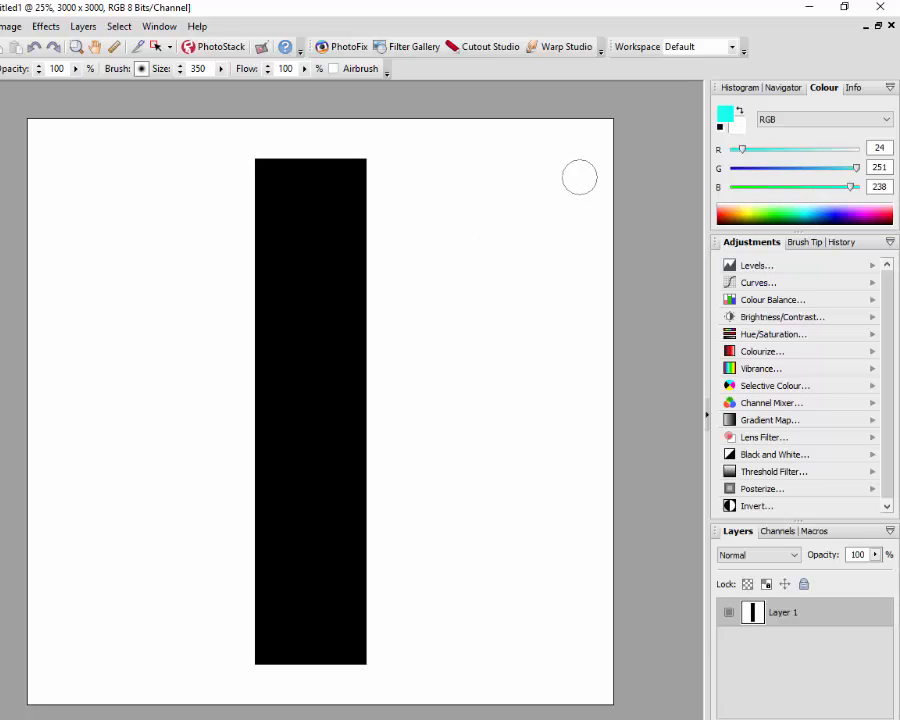
# Step: Paint two short soft cyan samples in the canvas's upper-right area and soft strokes down the black bar's right edge
pyautogui.moveTo(579, 177)
pyautogui.mouseDown()
pyautogui.moveTo(540, 204)
pyautogui.moveTo(550, 235)
pyautogui.mouseUp()
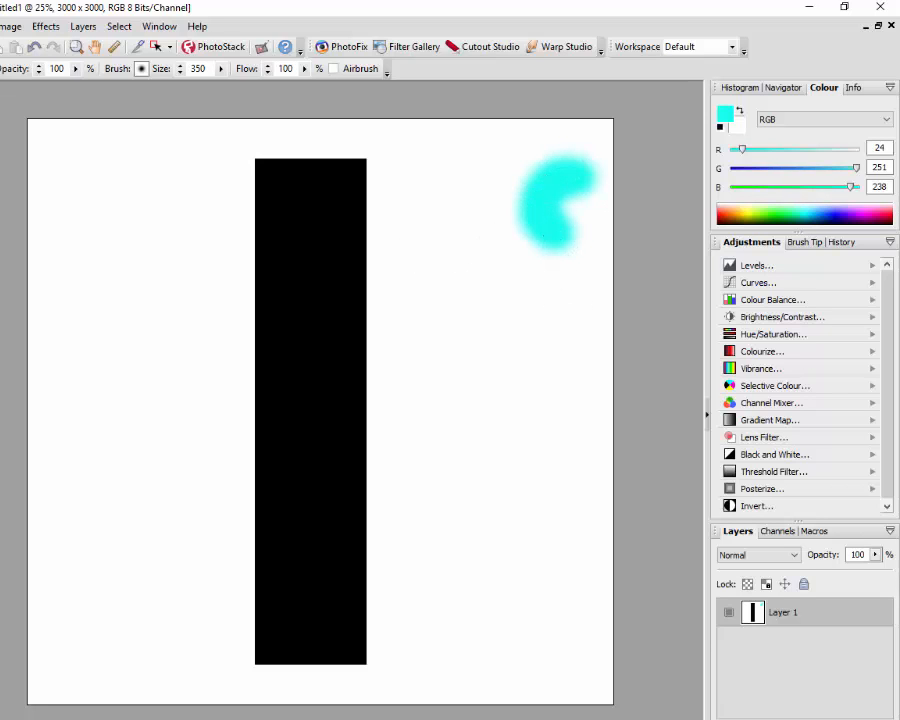
pyautogui.moveTo(567, 289); pyautogui.dragTo(543, 318)
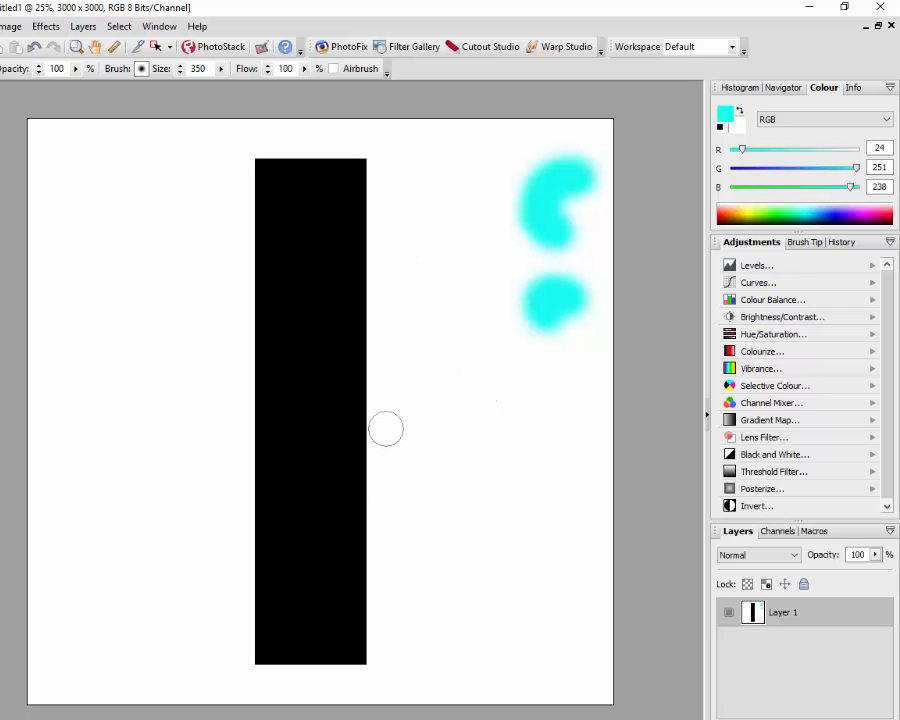
pyautogui.click(408, 175)
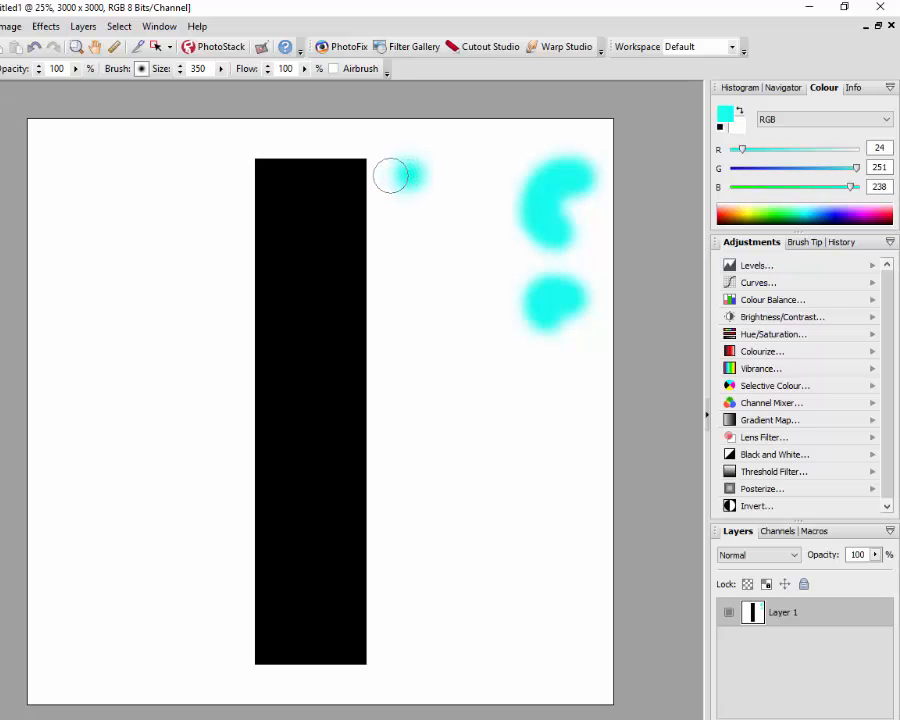
pyautogui.click(388, 182)
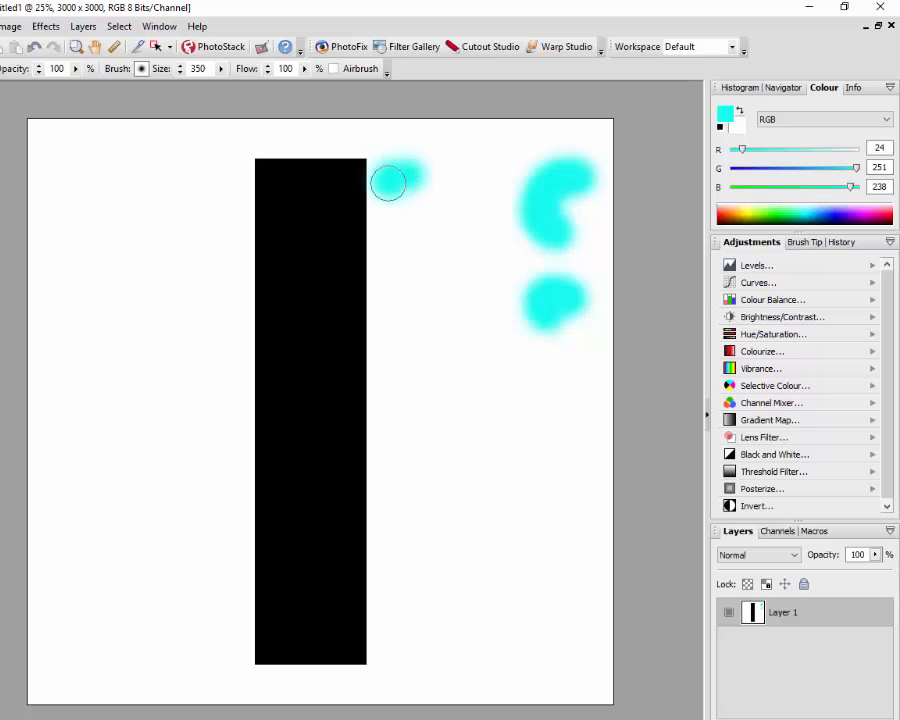
pyautogui.moveTo(388, 185)
pyautogui.mouseDown()
pyautogui.moveTo(396, 320)
pyautogui.moveTo(402, 404)
pyautogui.mouseUp()
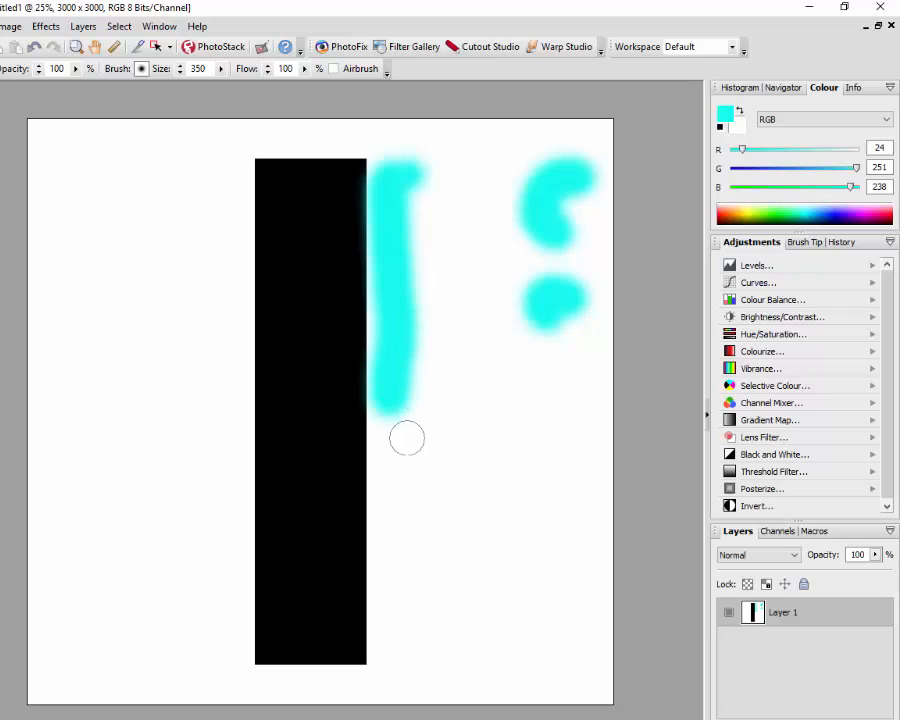
pyautogui.moveTo(397, 459); pyautogui.dragTo(390, 421)
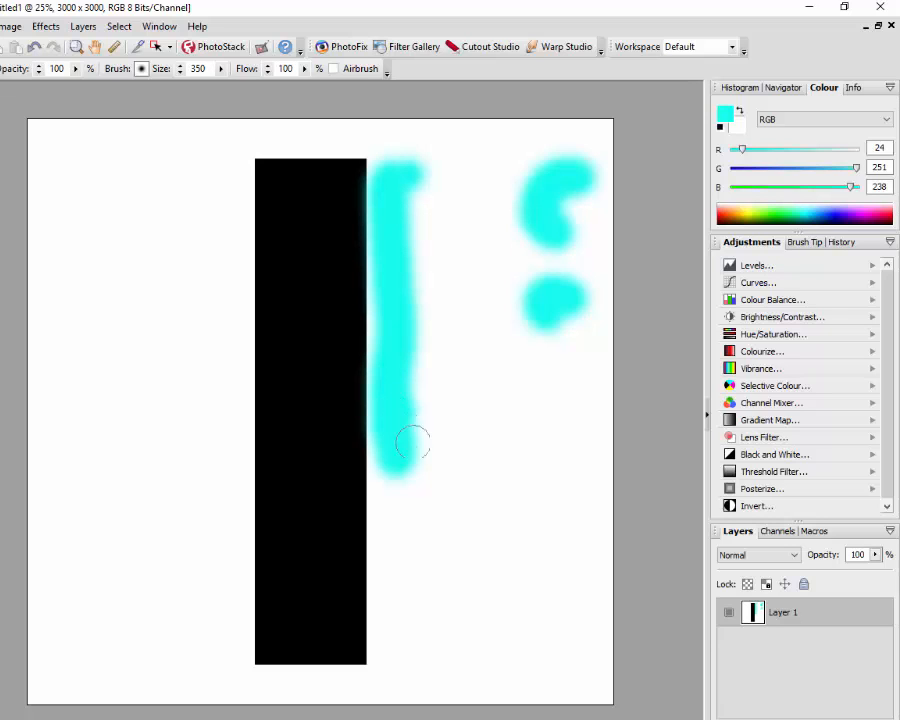
pyautogui.moveTo(400, 553)
pyautogui.mouseDown()
pyautogui.moveTo(390, 536)
pyautogui.moveTo(392, 481)
pyautogui.mouseUp()
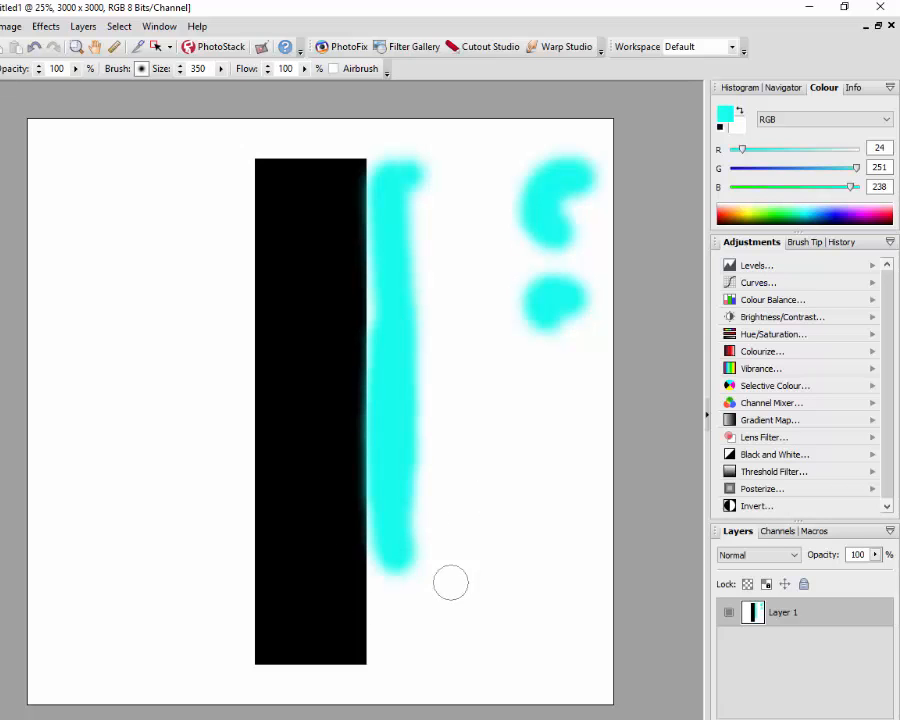
pyautogui.scroll(1, 429, 556)
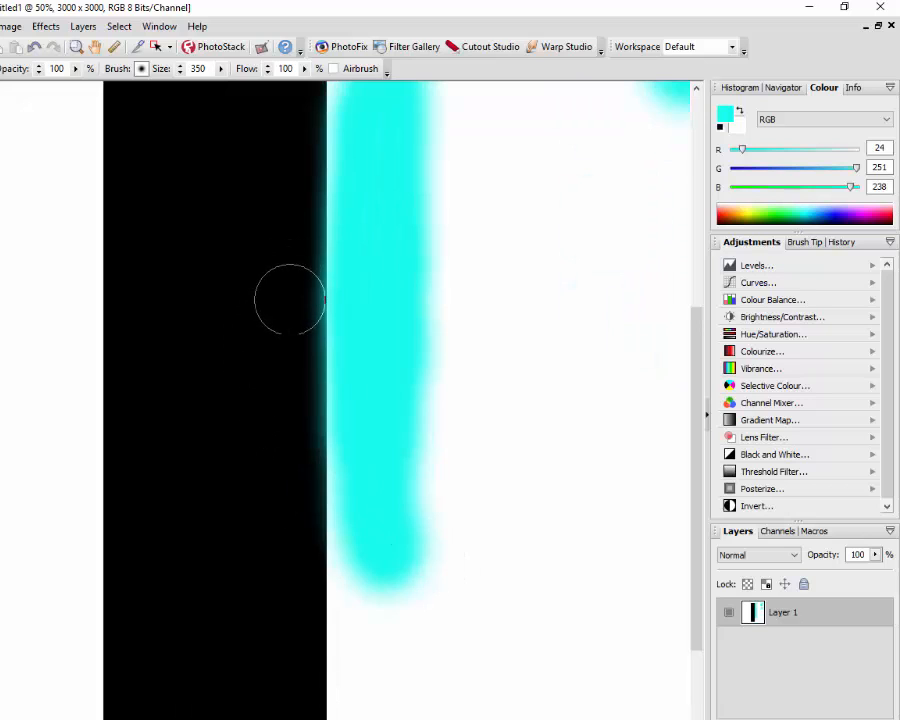
pyautogui.moveTo(364, 623)
pyautogui.mouseDown()
pyautogui.moveTo(393, 652)
pyautogui.moveTo(358, 628)
pyautogui.moveTo(371, 621)
pyautogui.moveTo(368, 596)
pyautogui.moveTo(387, 558)
pyautogui.moveTo(367, 532)
pyautogui.moveTo(363, 498)
pyautogui.moveTo(402, 595)
pyautogui.moveTo(399, 687)
pyautogui.moveTo(382, 700)
pyautogui.moveTo(366, 647)
pyautogui.mouseUp()
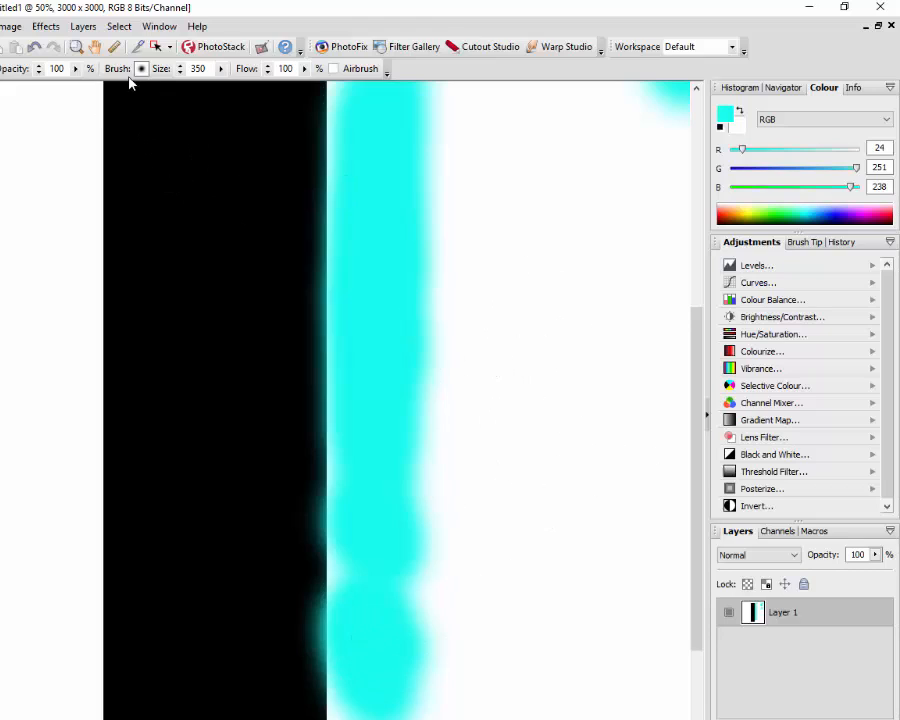
# Step: Set the brush hardness to 100 and paint a hard-edged cyan stroke down the white area left of the black bar
pyautogui.click(141, 68)
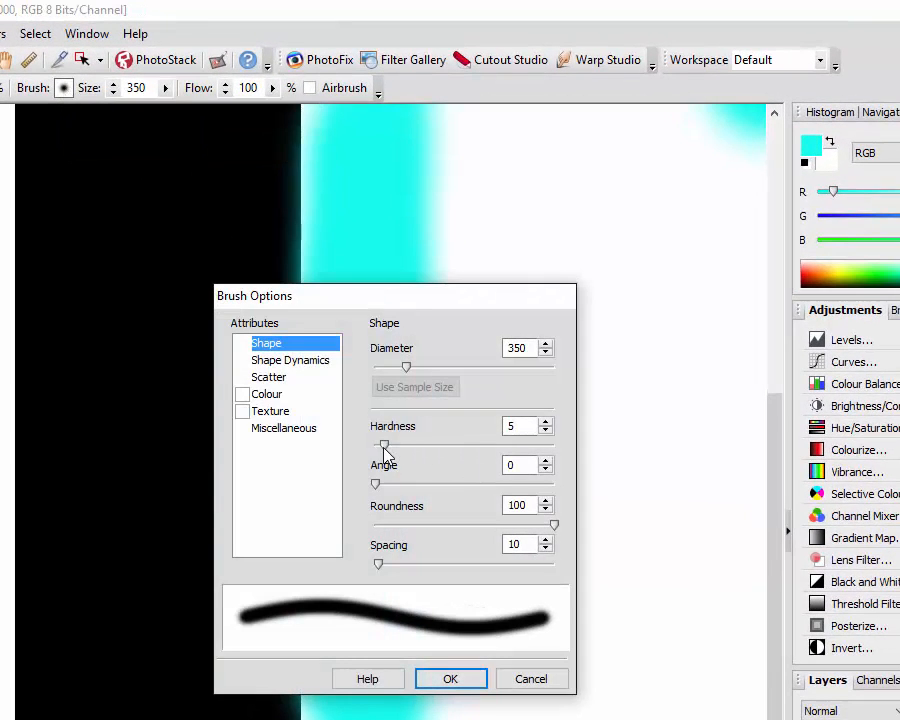
pyautogui.moveTo(384, 447)
pyautogui.mouseDown()
pyautogui.moveTo(510, 448)
pyautogui.moveTo(566, 460)
pyautogui.mouseUp()
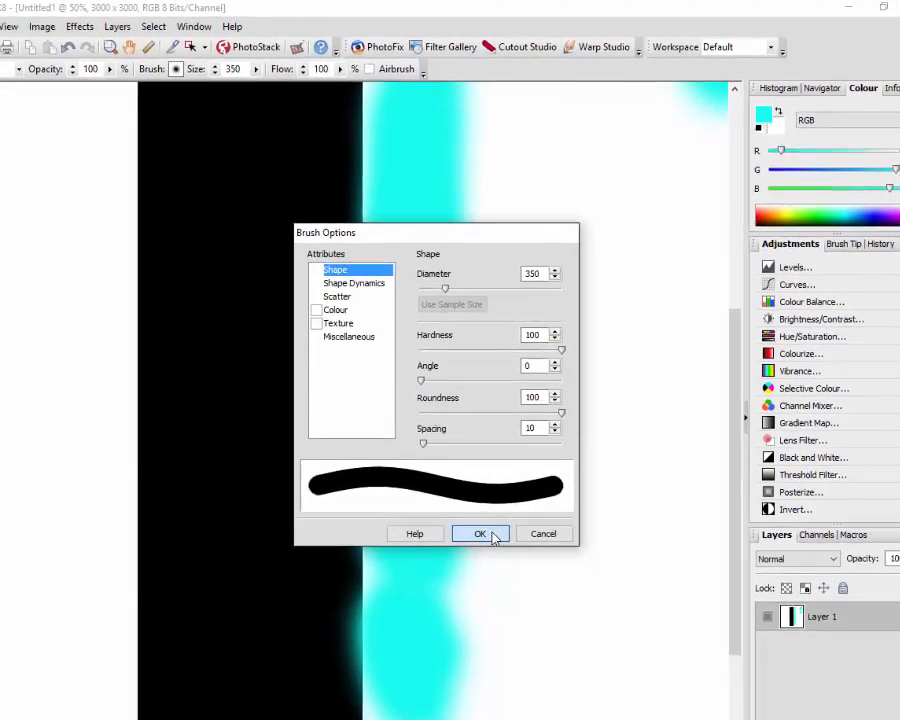
pyautogui.click(458, 679)
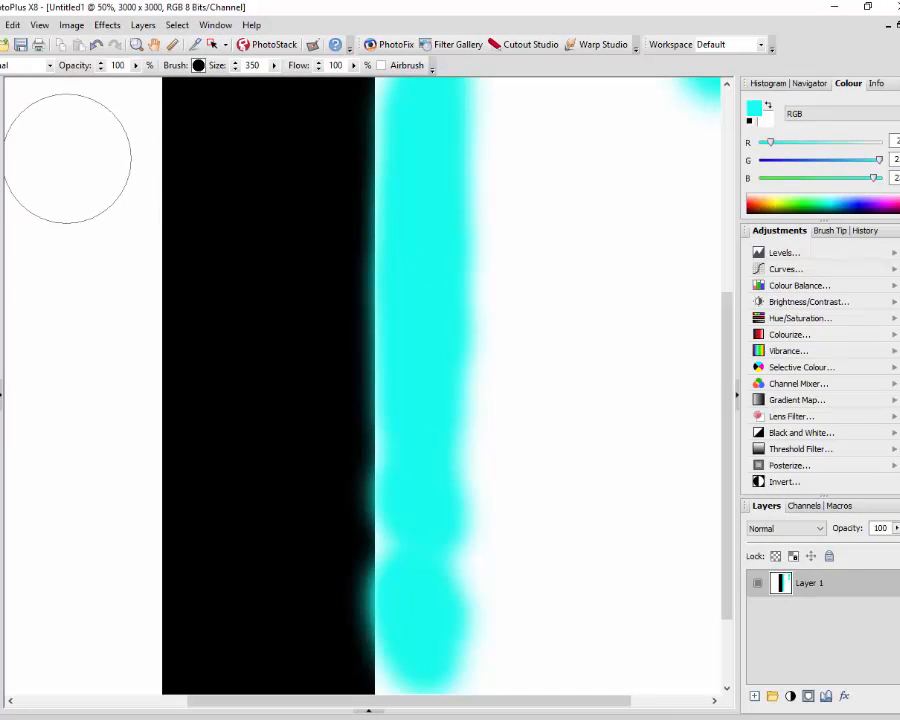
pyautogui.moveTo(66, 159)
pyautogui.mouseDown()
pyautogui.moveTo(66, 414)
pyautogui.moveTo(78, 528)
pyautogui.moveTo(71, 515)
pyautogui.moveTo(71, 583)
pyautogui.moveTo(71, 505)
pyautogui.mouseUp()
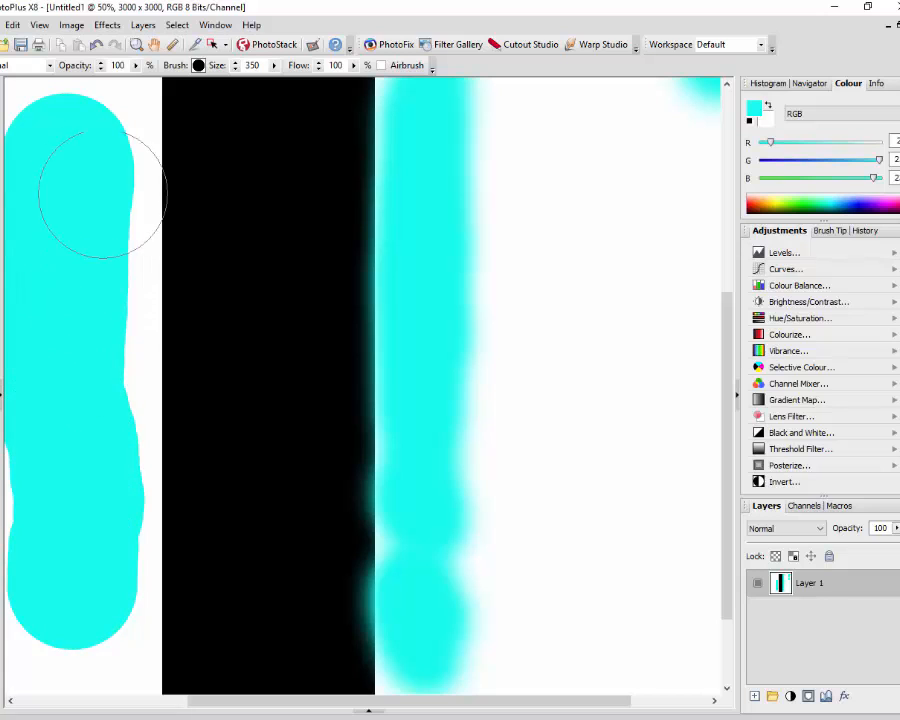
pyautogui.click(95, 143)
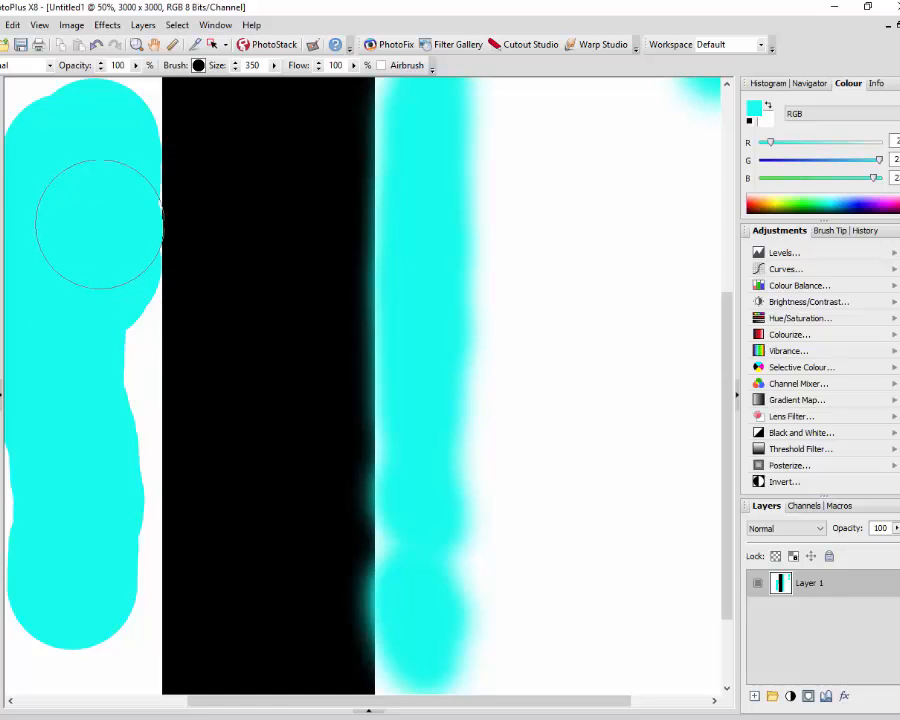
# Step: Try hard-edged cyan dabs overlapping the black bar's left edge and undo the overlap
pyautogui.click(106, 220)
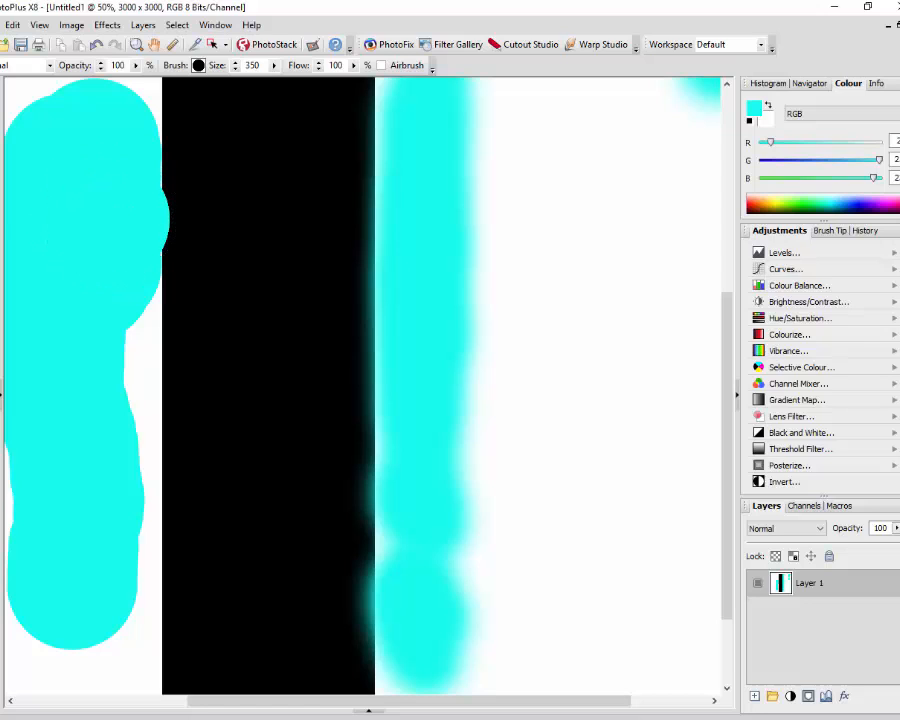
pyautogui.click(114, 211)
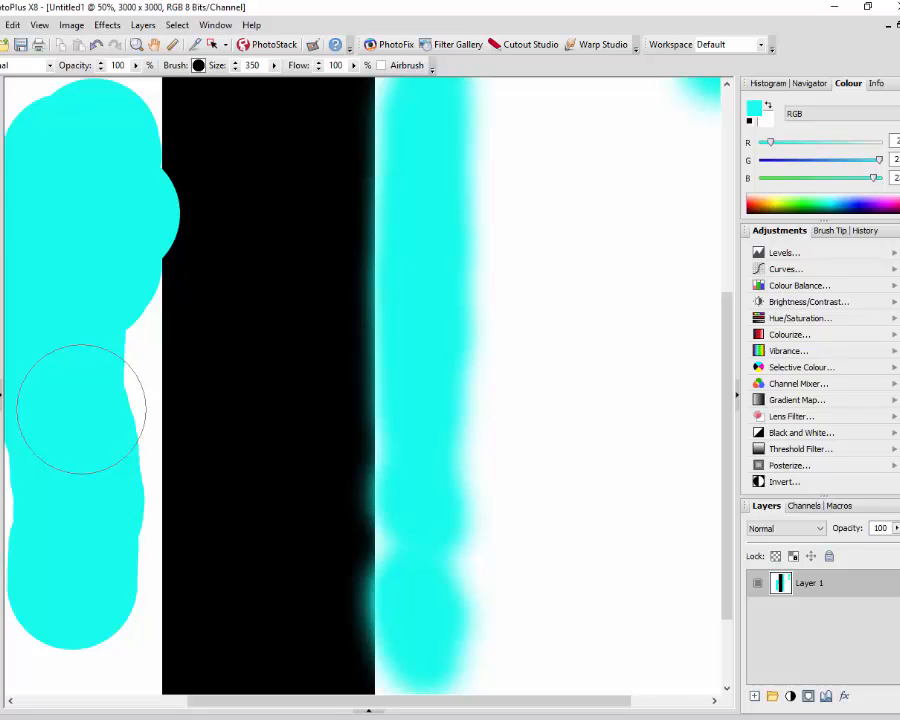
pyautogui.hotkey('ctrl', 'z')
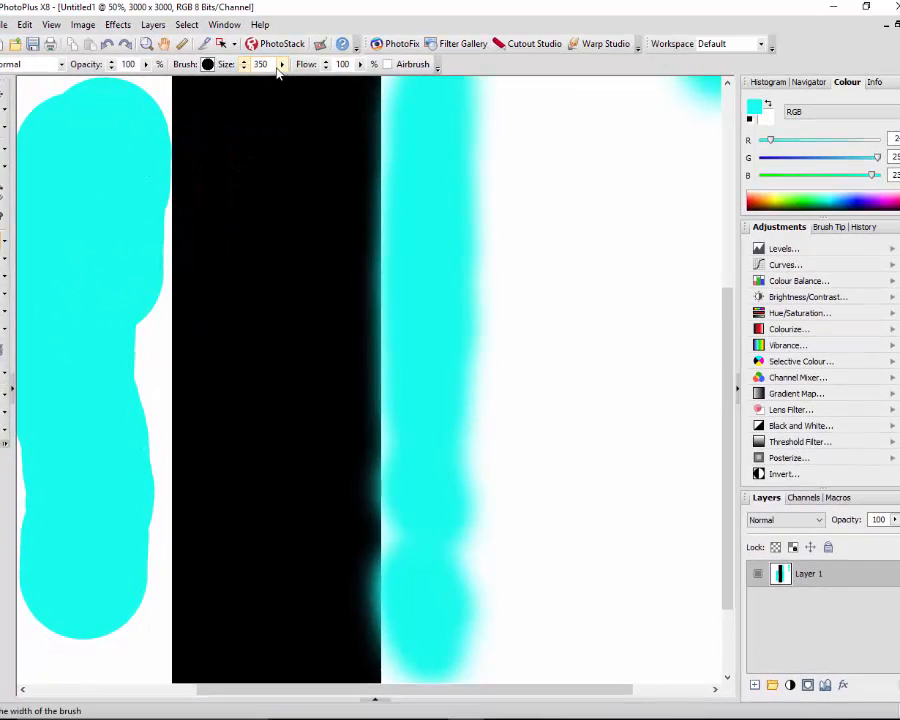
# Step: Reduce the brush size to 49 and paint hard-edged cyan strokes in the narrow white gap along the black bar's left edge
pyautogui.click(284, 64)
pyautogui.moveTo(310, 85); pyautogui.dragTo(283, 84)
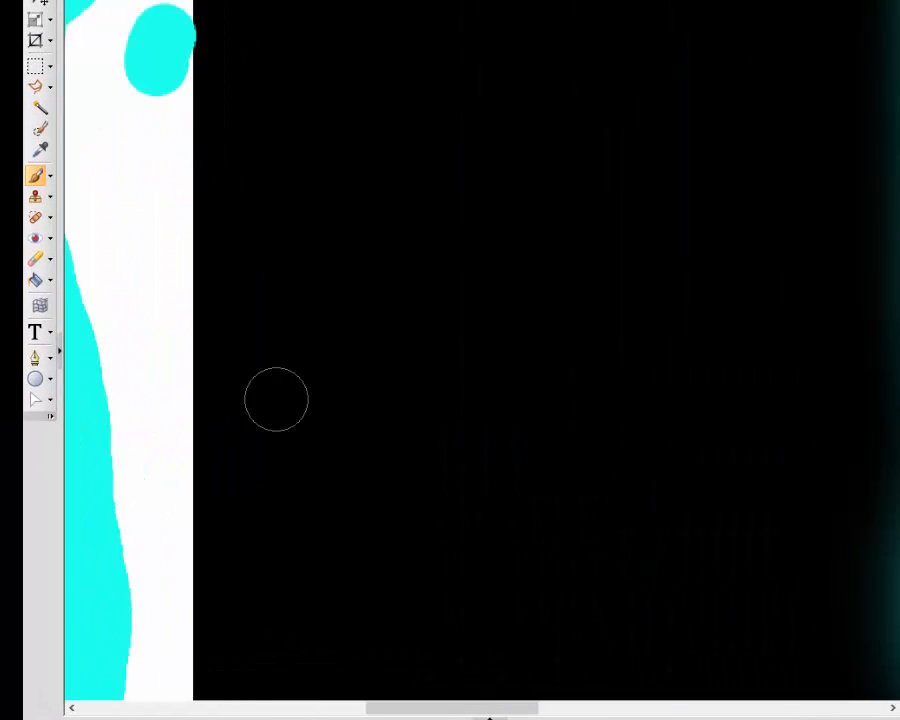
pyautogui.scroll(1, 276, 399)
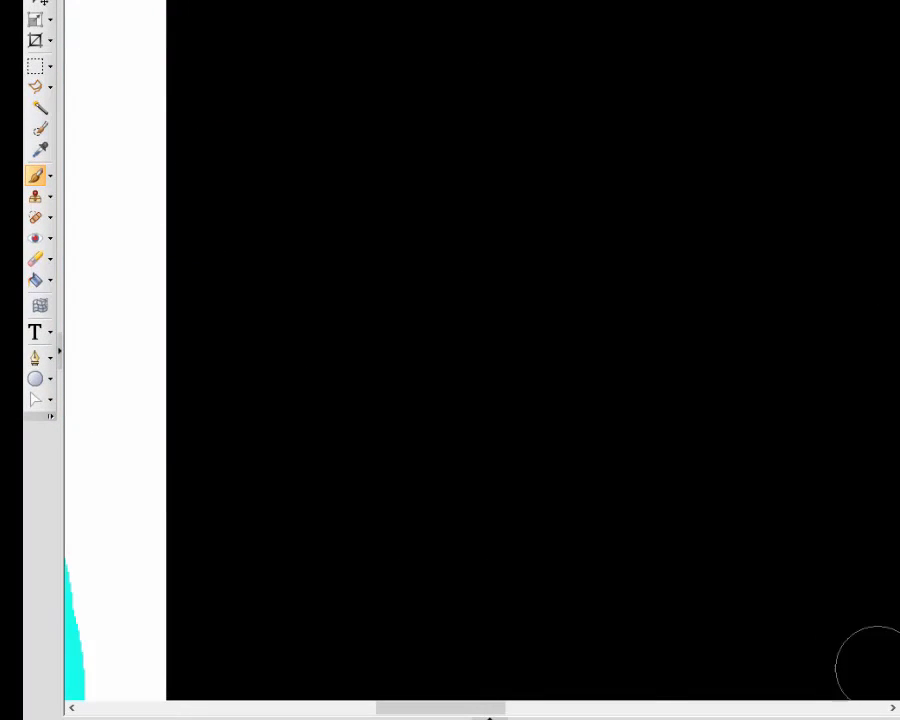
pyautogui.moveTo(438, 708); pyautogui.dragTo(430, 708)
pyautogui.click(408, 698)
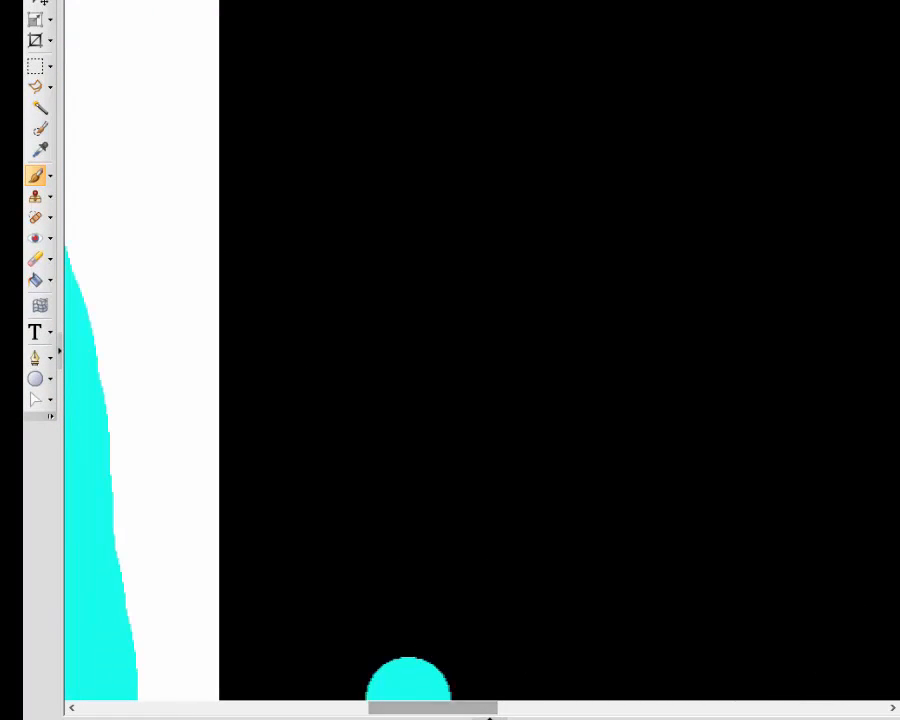
pyautogui.click(176, 418)
pyautogui.moveTo(176, 418); pyautogui.dragTo(175, 281)
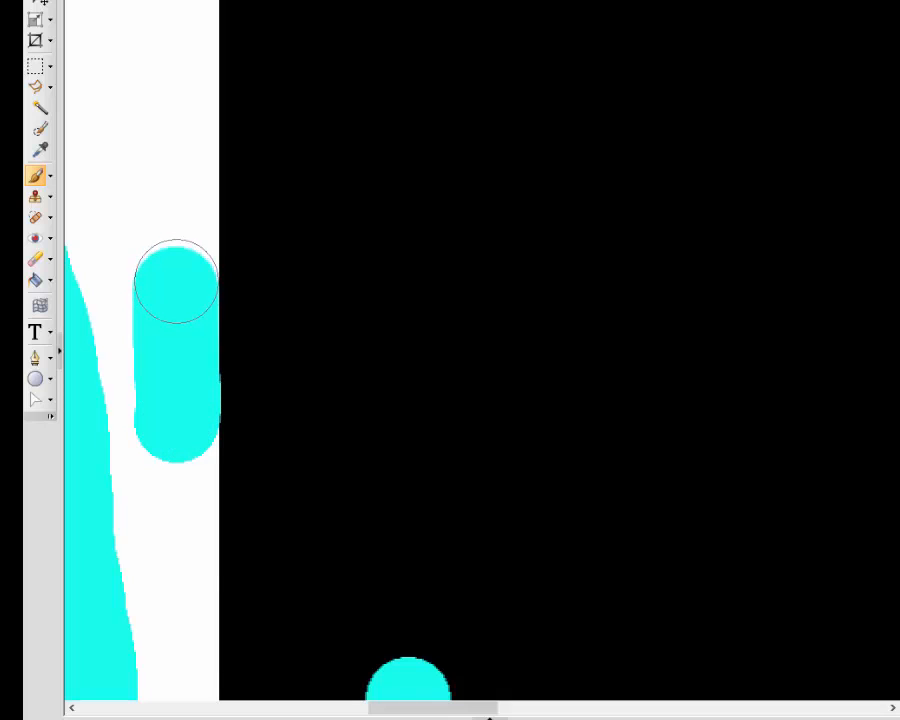
pyautogui.moveTo(169, 423)
pyautogui.mouseDown()
pyautogui.moveTo(177, 462)
pyautogui.moveTo(180, 419)
pyautogui.moveTo(177, 455)
pyautogui.mouseUp()
# Step: Set the brush hardness to 9 and paint a soft cyan strip along the lower end of the black bar's right edge
pyautogui.moveTo(434, 710); pyautogui.dragTo(548, 710)
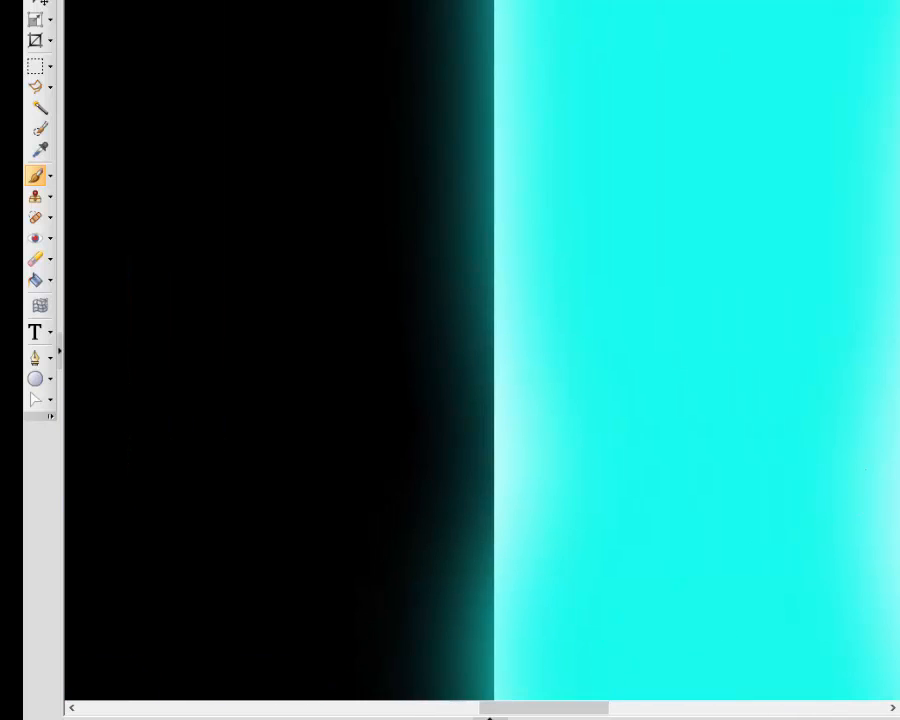
pyautogui.moveTo(897, 430); pyautogui.dragTo(897, 577)
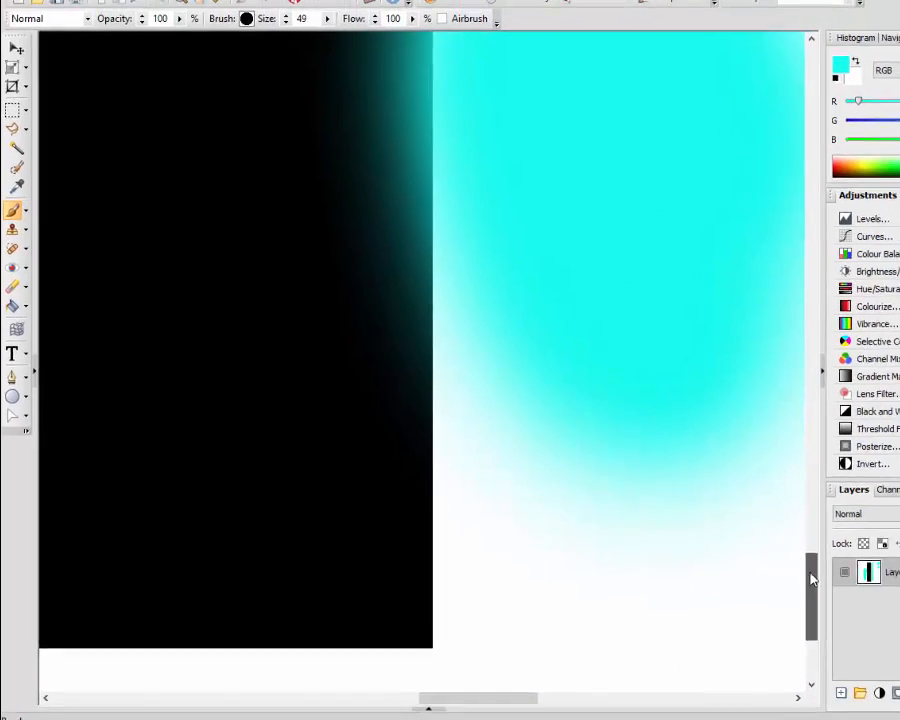
pyautogui.click(246, 18)
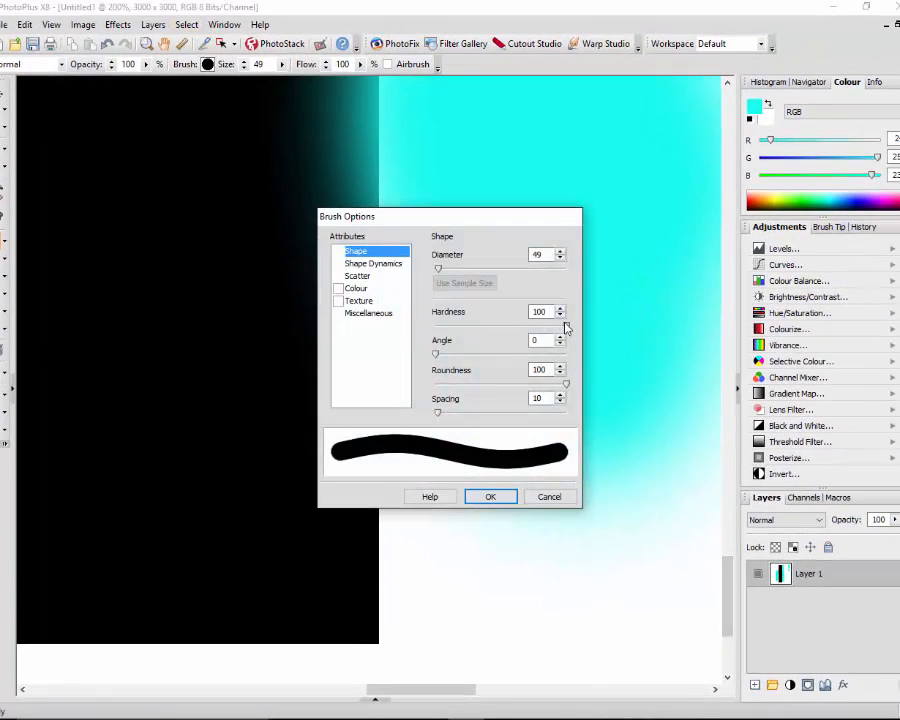
pyautogui.moveTo(566, 327); pyautogui.dragTo(450, 332)
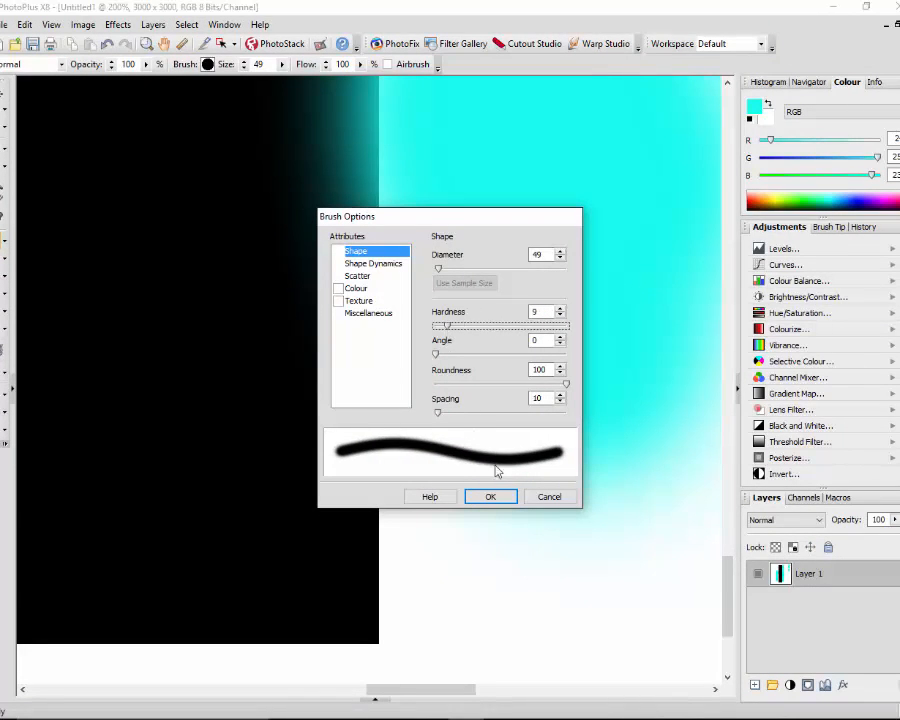
pyautogui.click(490, 497)
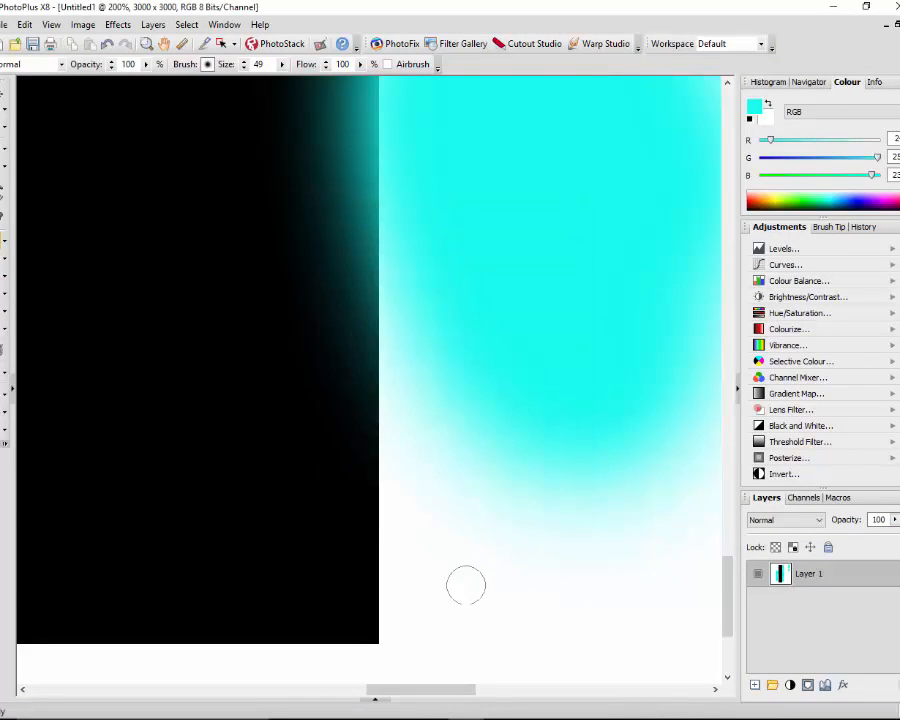
pyautogui.moveTo(406, 620); pyautogui.dragTo(406, 484)
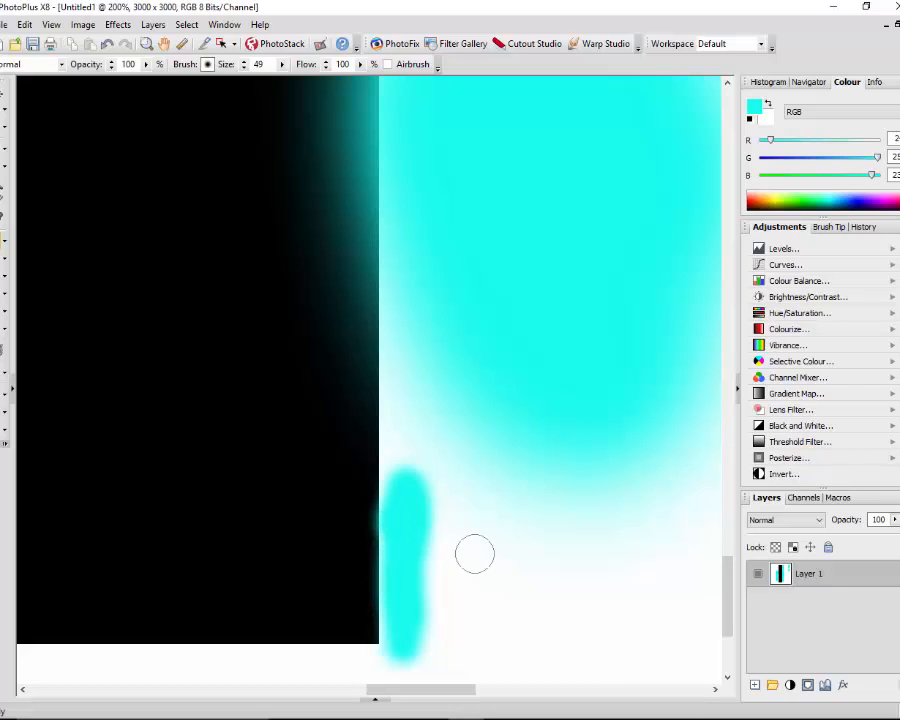
pyautogui.moveTo(414, 460); pyautogui.dragTo(405, 348)
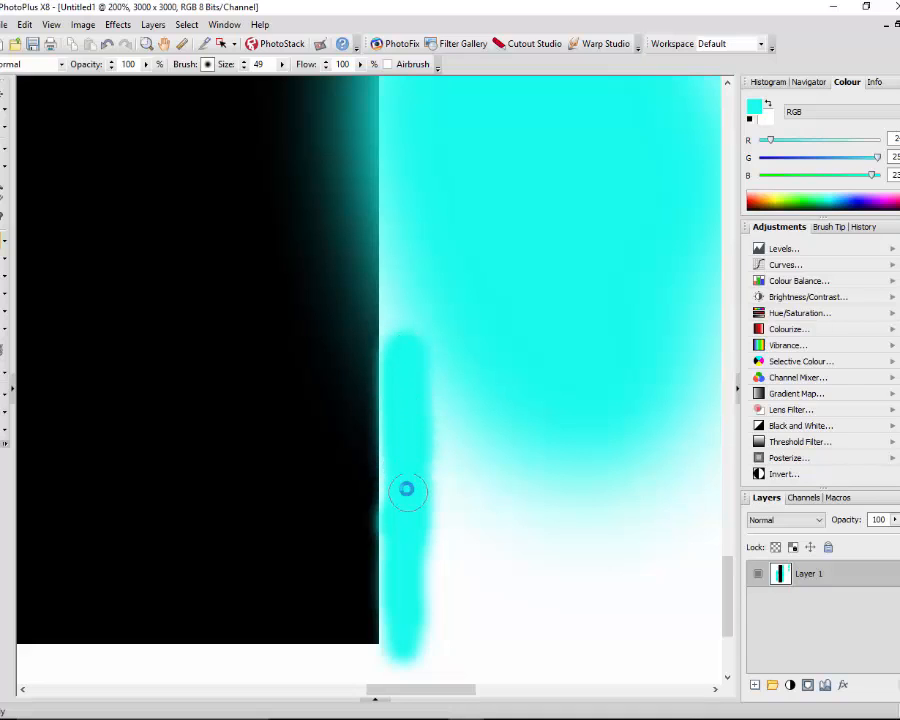
# Step: Paint soft-edged cyan scribbles beside the lower strip and further out over the large soft stroke's faded edge
pyautogui.moveTo(458, 455)
pyautogui.mouseDown()
pyautogui.moveTo(460, 487)
pyautogui.moveTo(453, 450)
pyautogui.moveTo(445, 564)
pyautogui.moveTo(461, 561)
pyautogui.moveTo(525, 485)
pyautogui.moveTo(570, 531)
pyautogui.mouseUp()
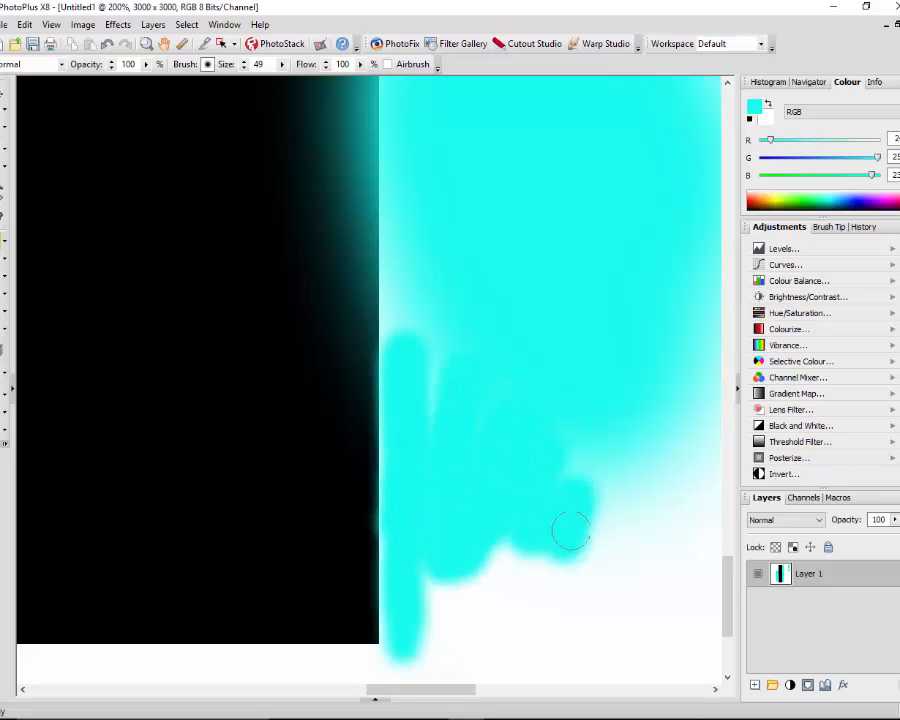
pyautogui.moveTo(461, 689); pyautogui.dragTo(515, 689)
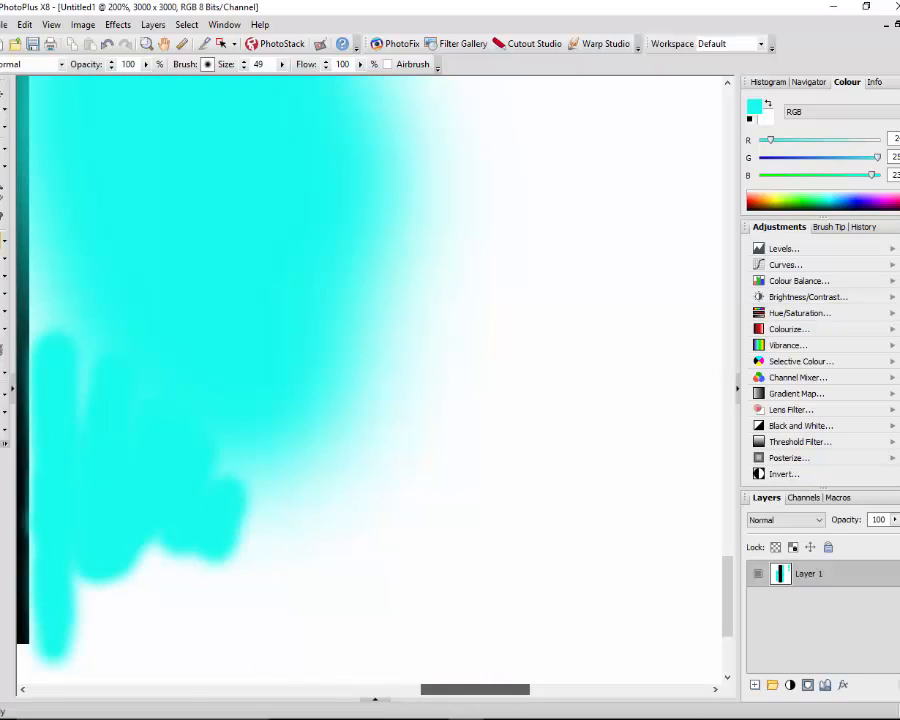
pyautogui.moveTo(427, 353)
pyautogui.mouseDown()
pyautogui.moveTo(465, 409)
pyautogui.moveTo(428, 425)
pyautogui.moveTo(507, 500)
pyautogui.moveTo(417, 539)
pyautogui.moveTo(384, 431)
pyautogui.moveTo(396, 411)
pyautogui.moveTo(470, 460)
pyautogui.mouseUp()
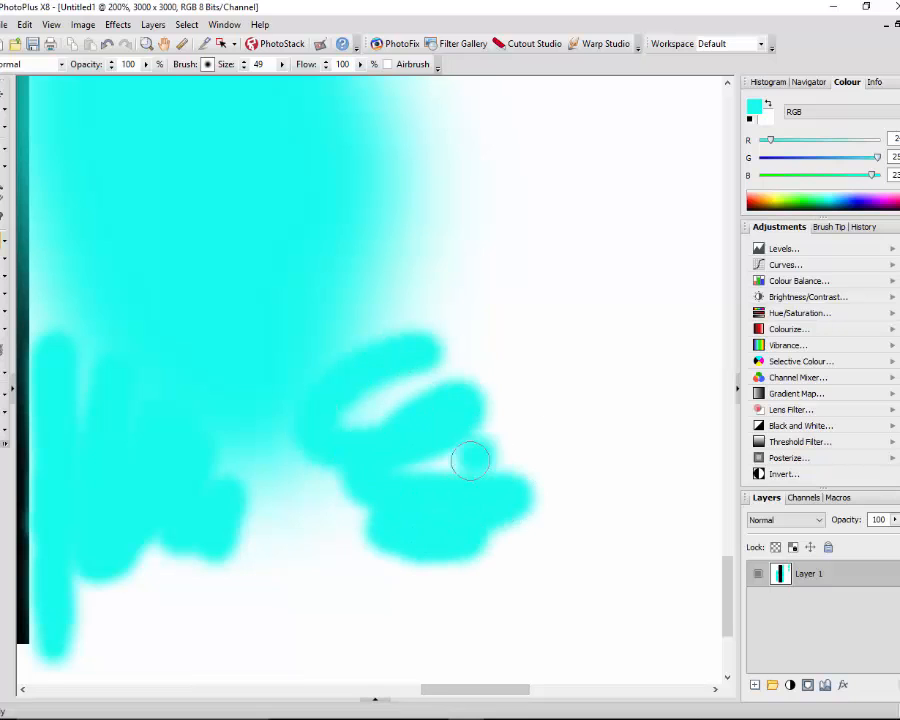
# Step: Set the brush hardness to 100 and fill the area around the soft scribbles with overlapping hard-edged cyan strokes
pyautogui.click(207, 64)
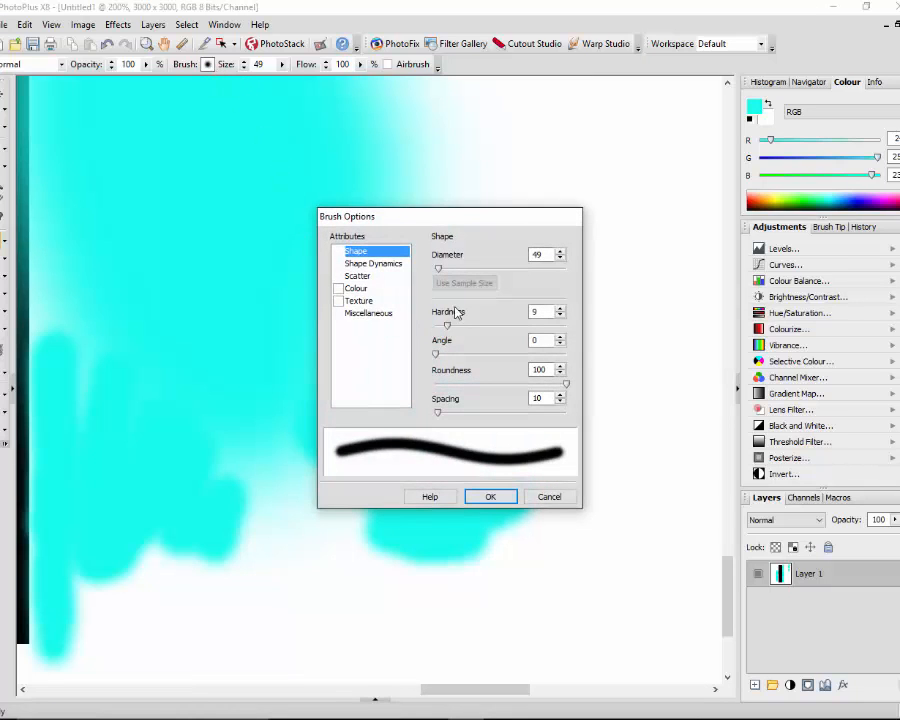
pyautogui.moveTo(447, 326); pyautogui.dragTo(585, 336)
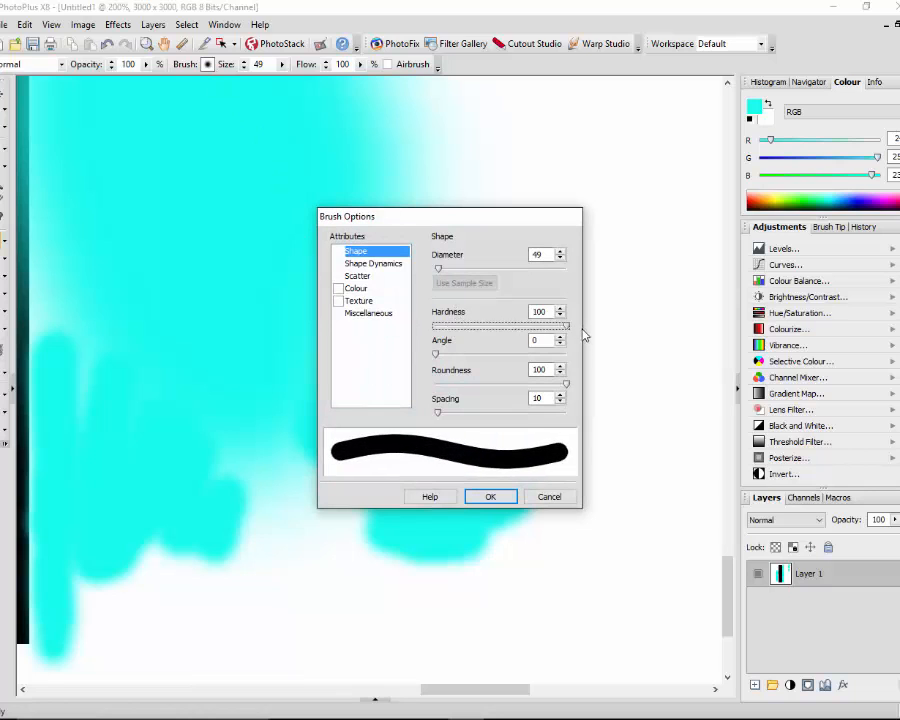
pyautogui.click(494, 498)
pyautogui.moveTo(502, 207)
pyautogui.mouseDown()
pyautogui.moveTo(444, 281)
pyautogui.moveTo(488, 321)
pyautogui.moveTo(588, 490)
pyautogui.moveTo(587, 458)
pyautogui.moveTo(420, 210)
pyautogui.moveTo(446, 420)
pyautogui.moveTo(371, 355)
pyautogui.moveTo(436, 159)
pyautogui.moveTo(297, 438)
pyautogui.moveTo(368, 500)
pyautogui.moveTo(513, 561)
pyautogui.mouseUp()
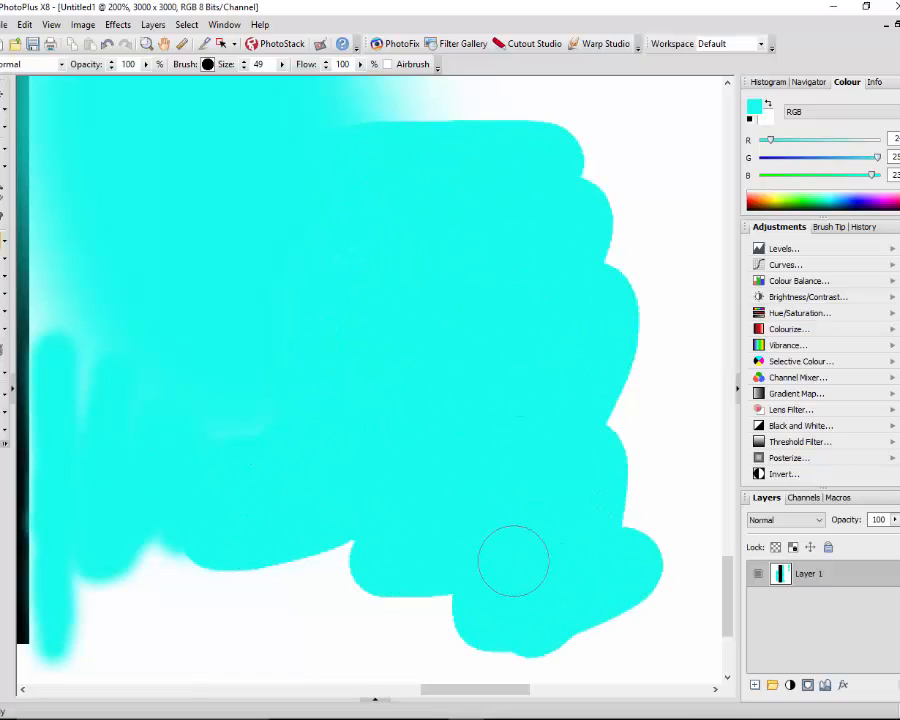
# Step: Review the brush's shape options, including diameter, hardness, angle, roundness and spacing, and close them without making changes
pyautogui.scroll(-5, 437, 487)
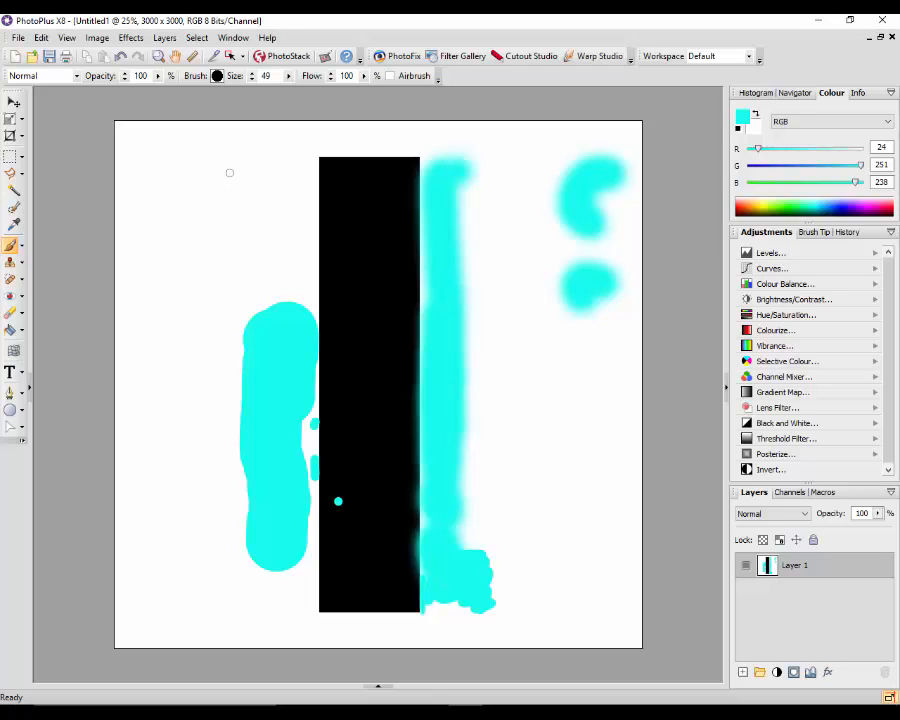
pyautogui.click(218, 77)
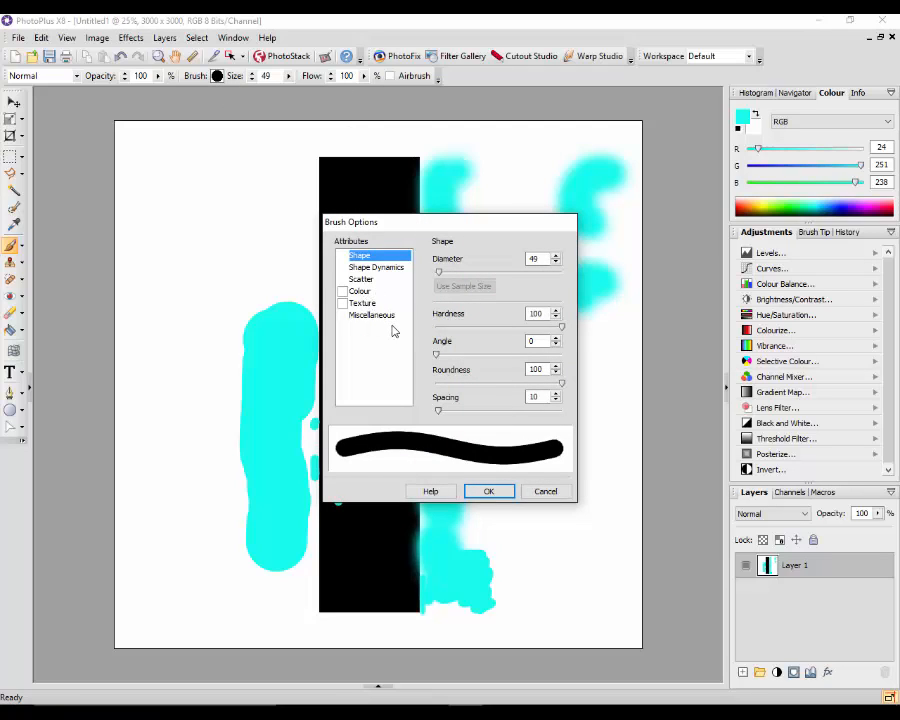
pyautogui.click(559, 495)
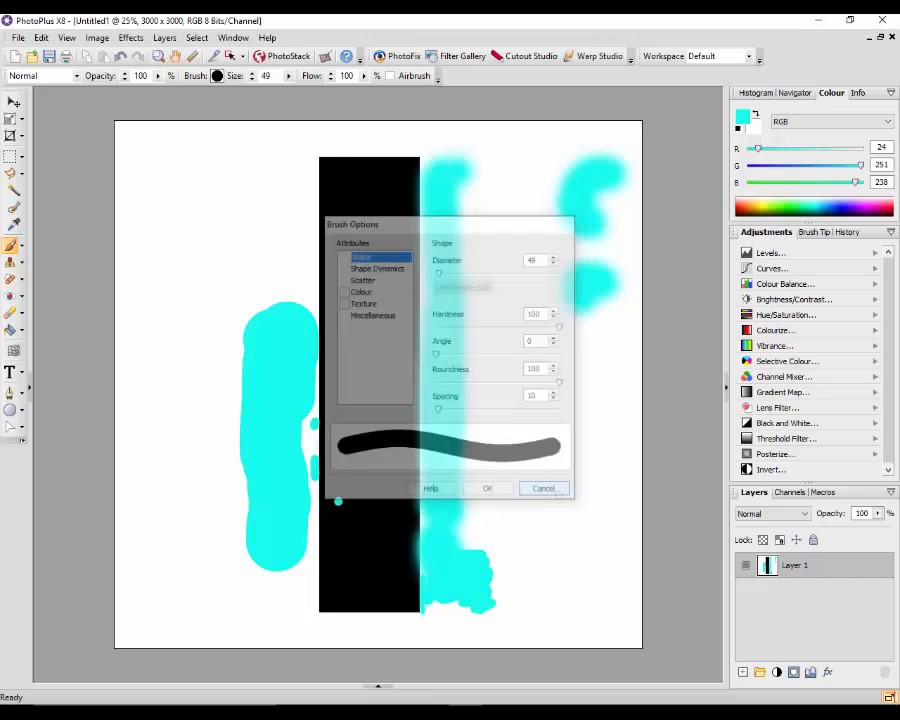